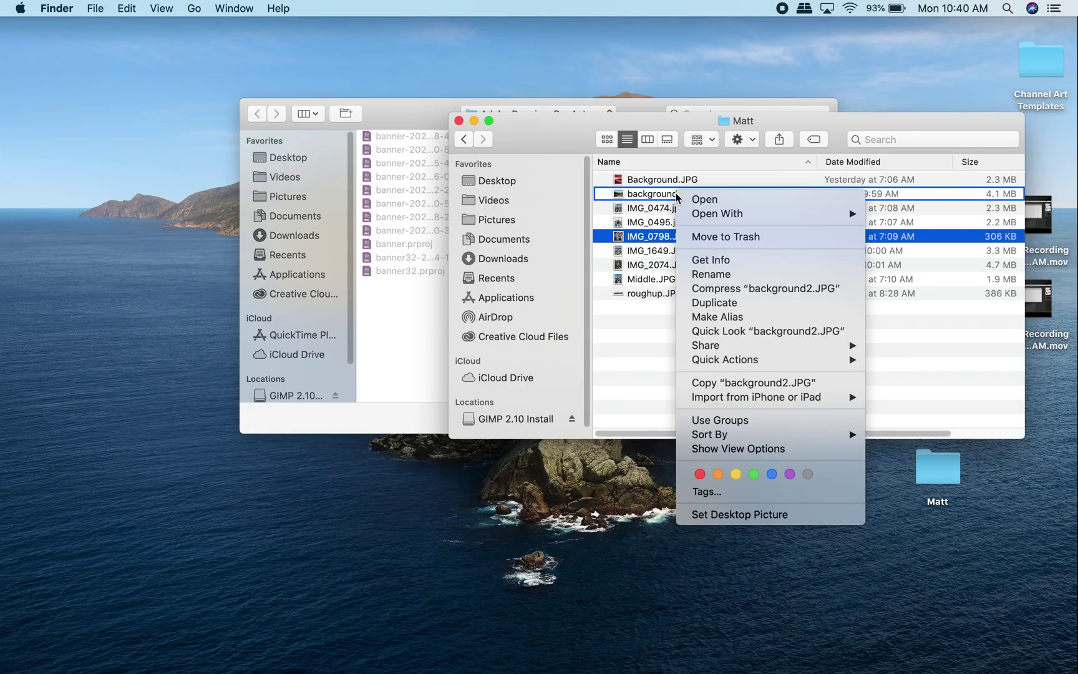
Open background2.JPG in GIMP-2.10 and scale the image to 2560 × 1920 px.
mouse_move(811, 214)
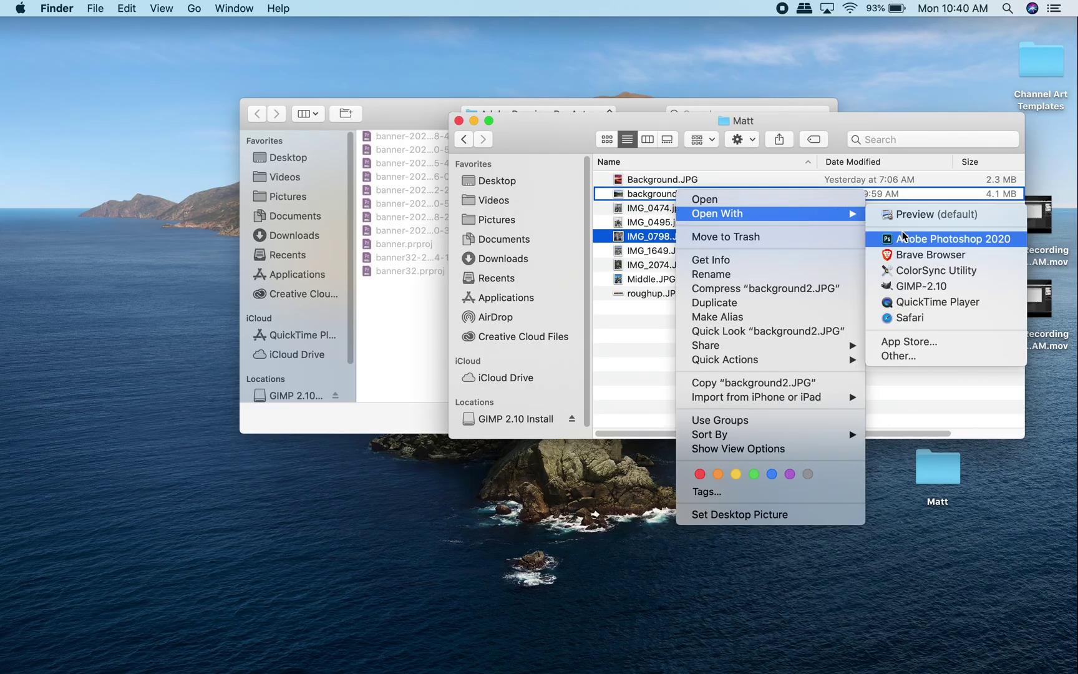
click(920, 287)
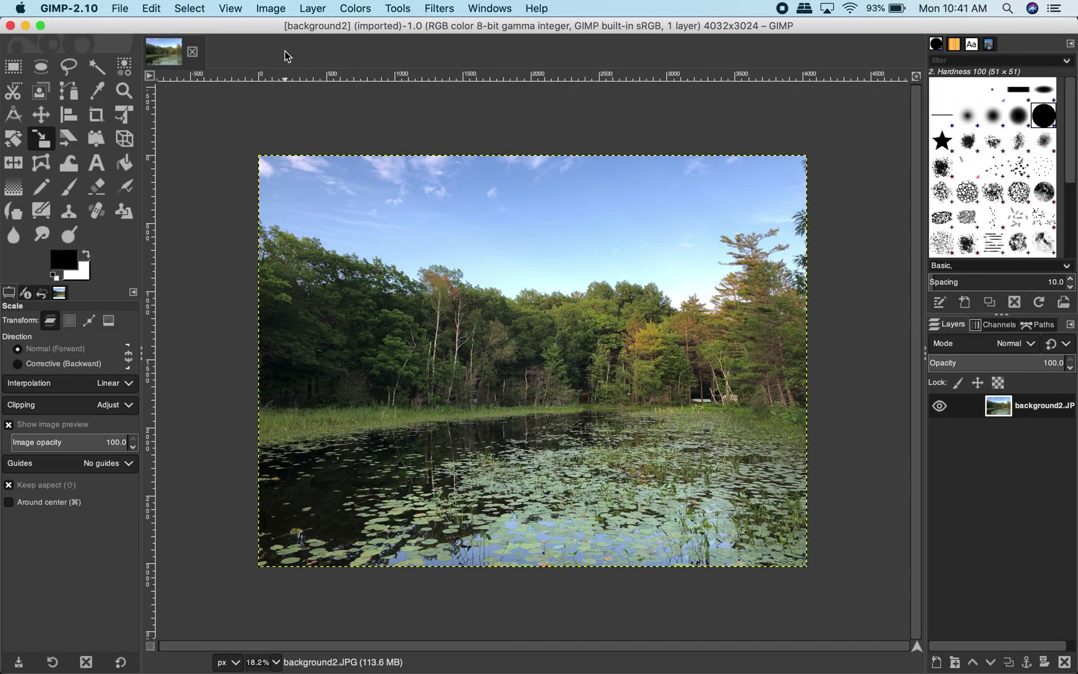
click(270, 8)
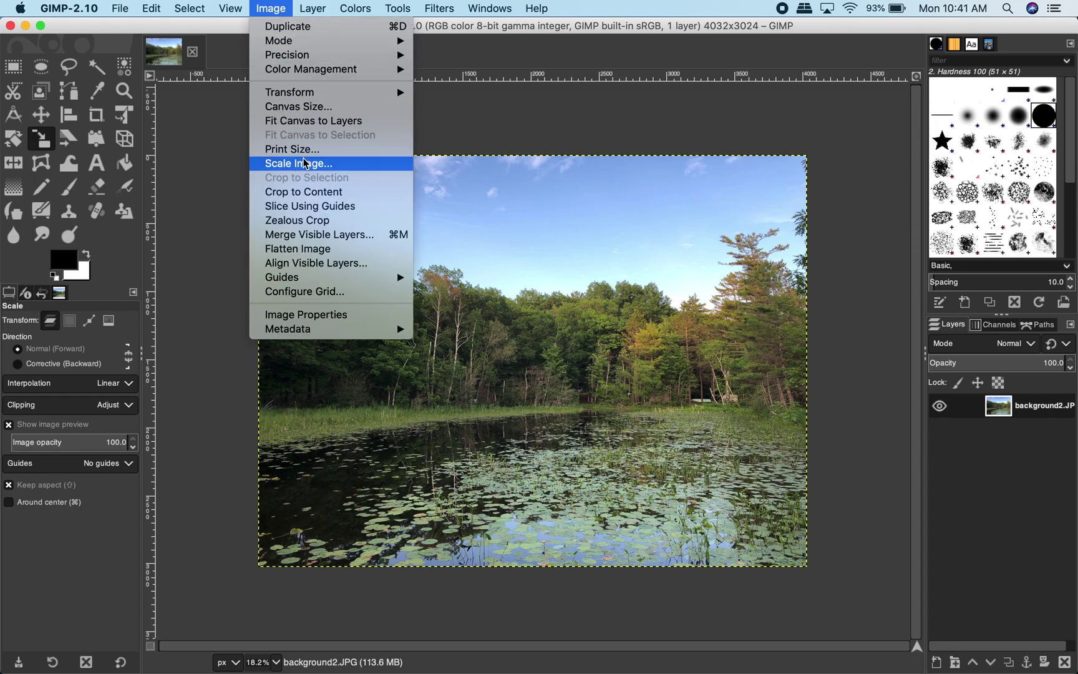
click(341, 164)
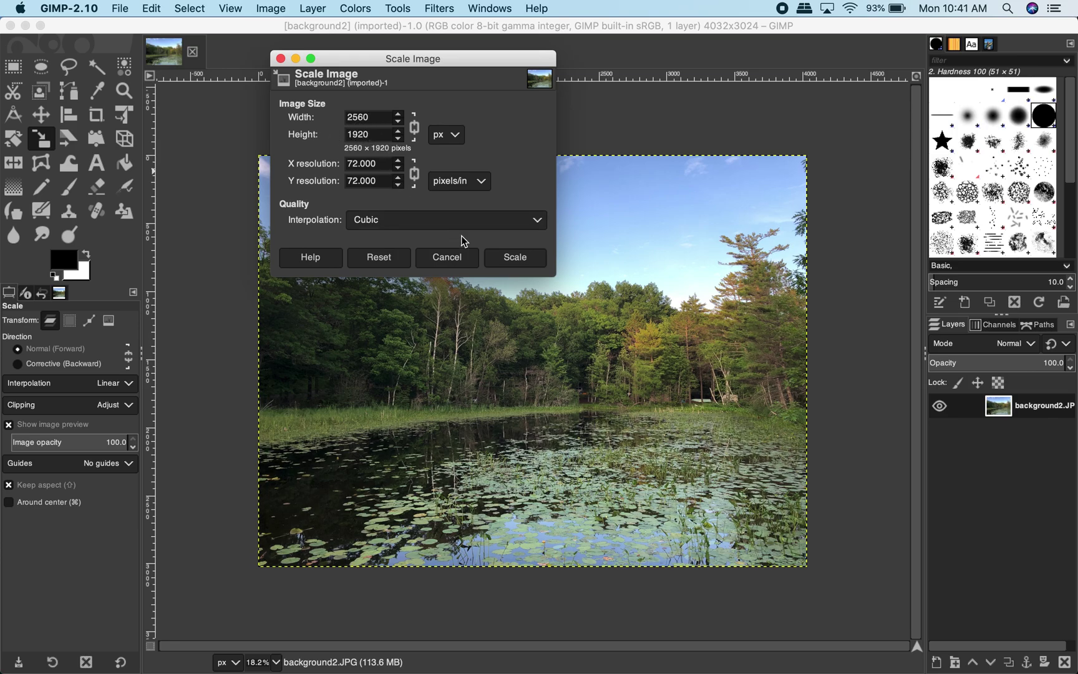
click(513, 261)
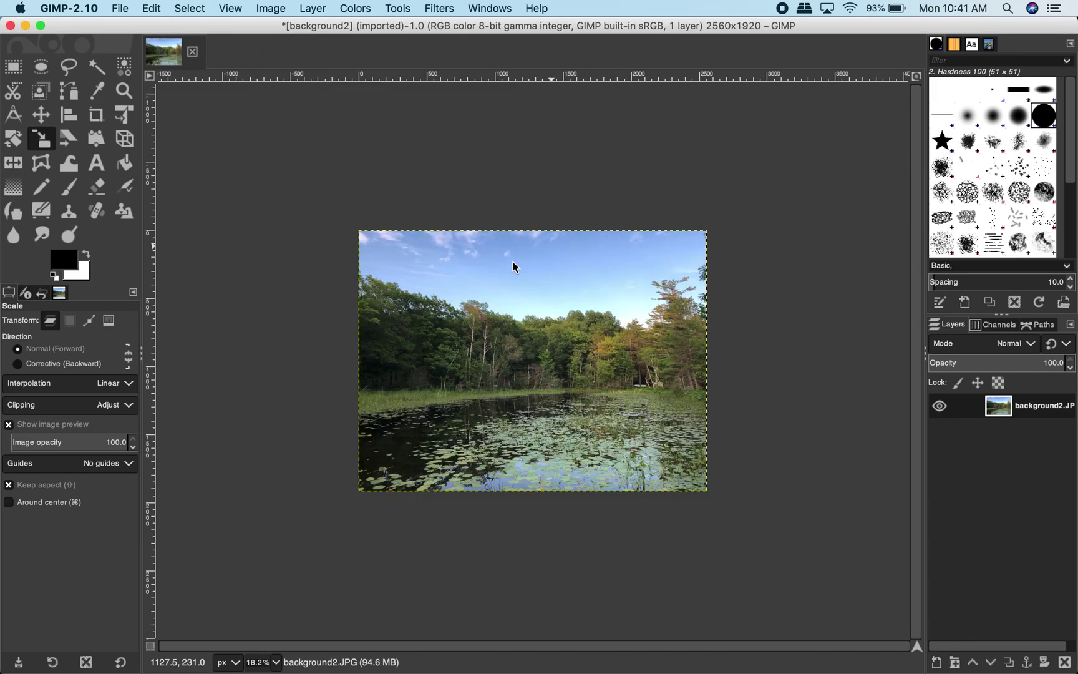
scroll(592, 260, up, 2)
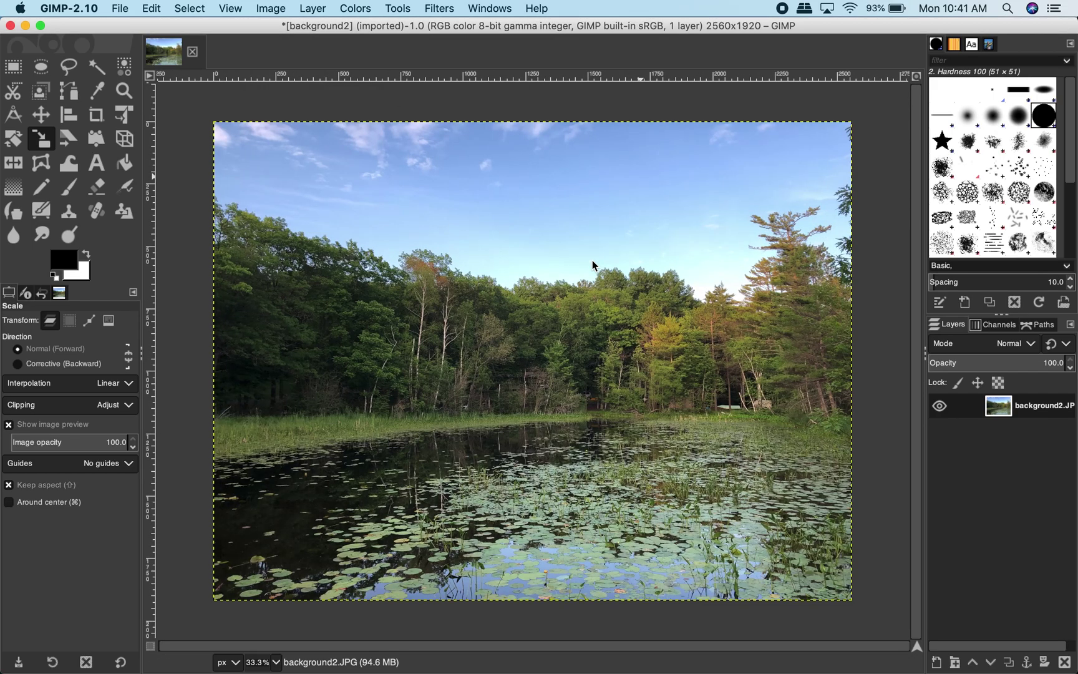
Open the files IMG_0474.jpg through Middle.JPG as layers, rotating IMG_0474.jpg and IMG_0495.jpg according to their Exif orientation.
click(120, 10)
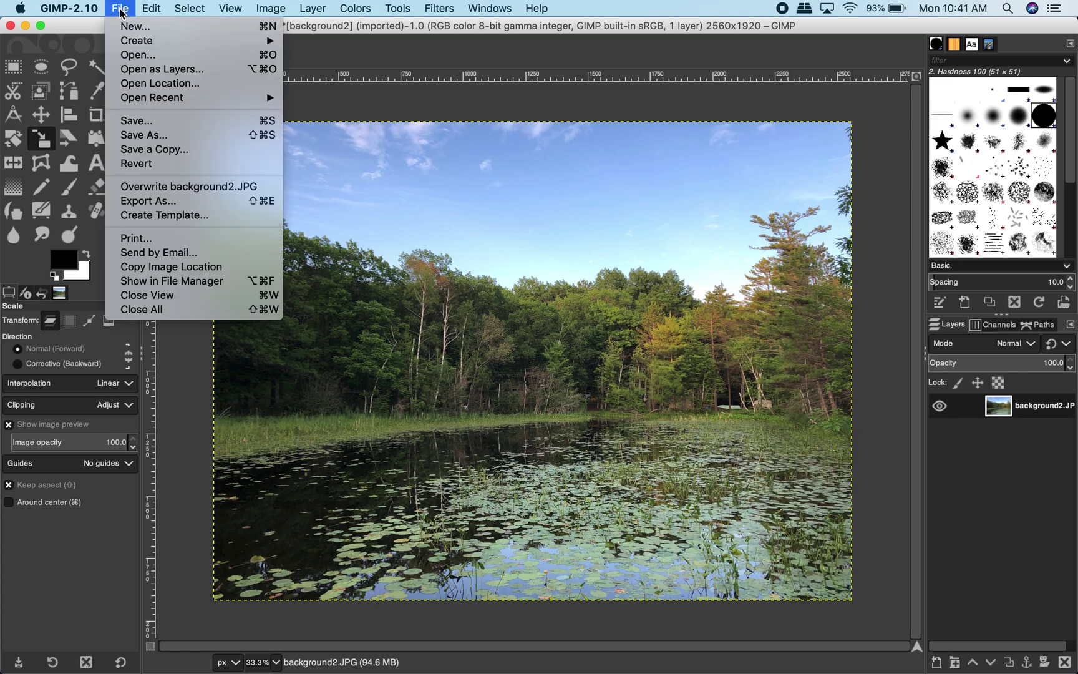
mouse_move(124, 41)
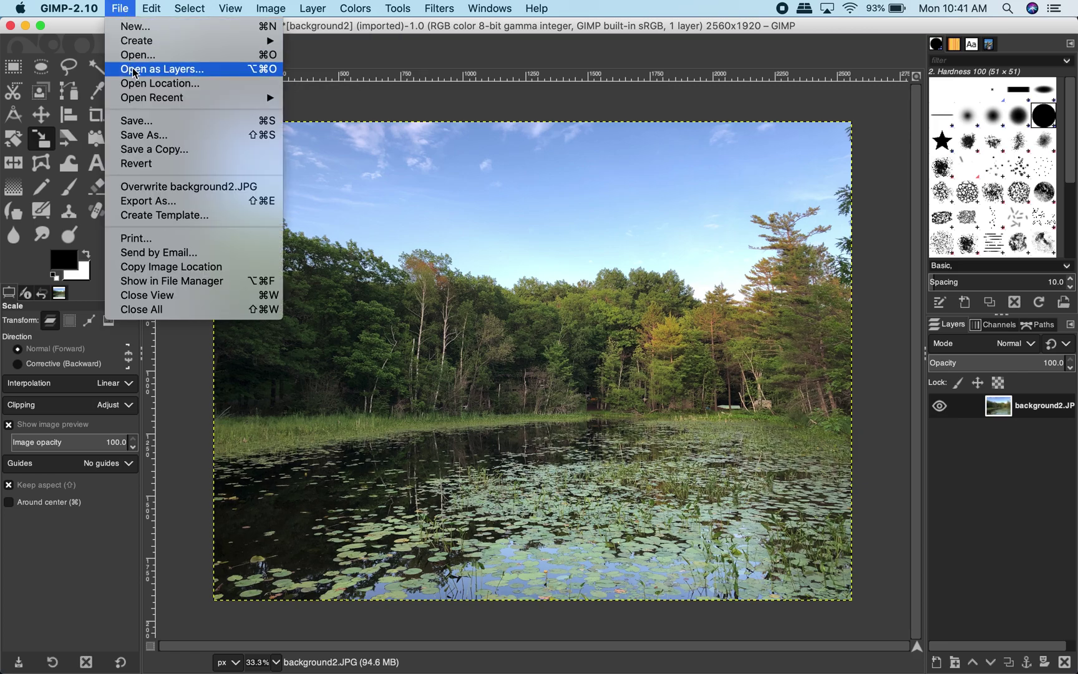
click(196, 76)
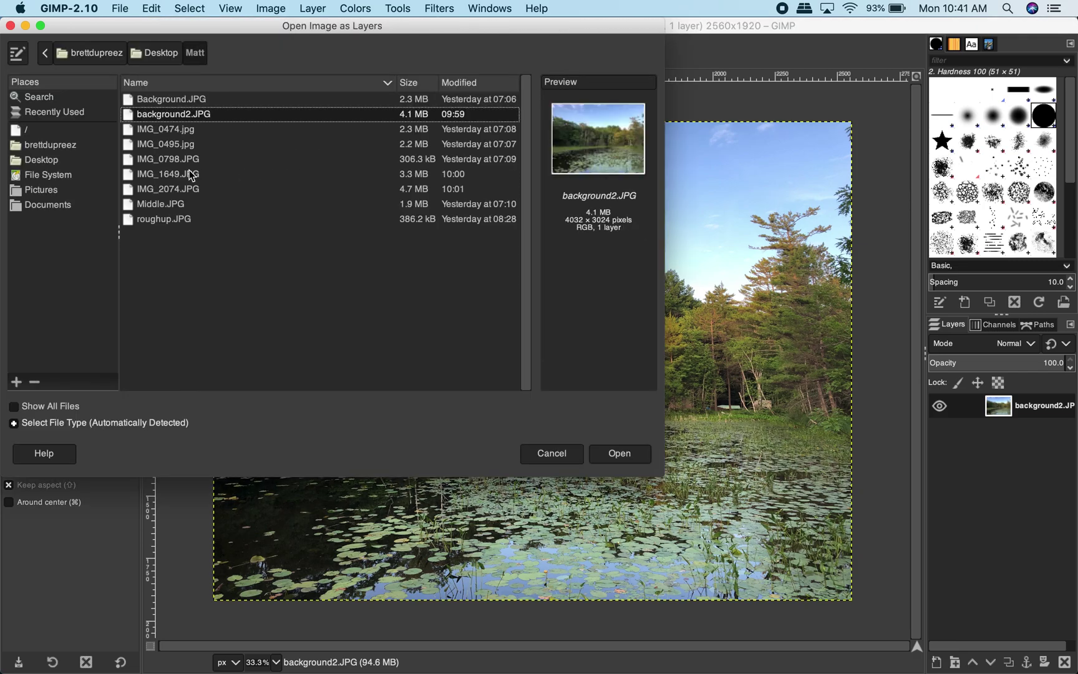
click(183, 203)
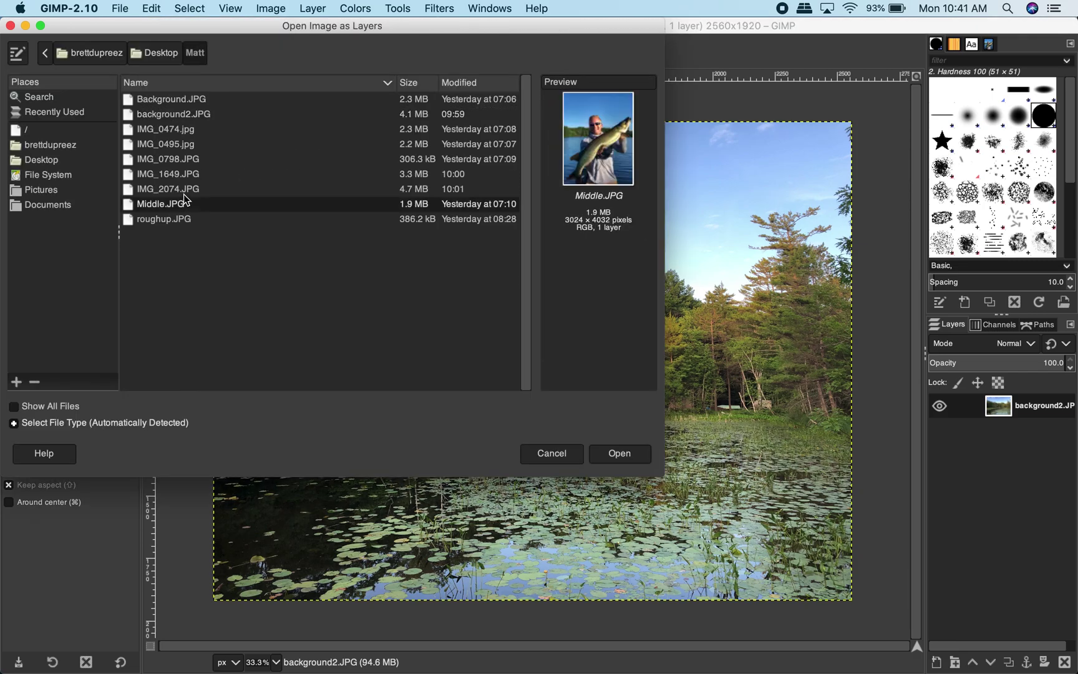
shift+click(199, 132)
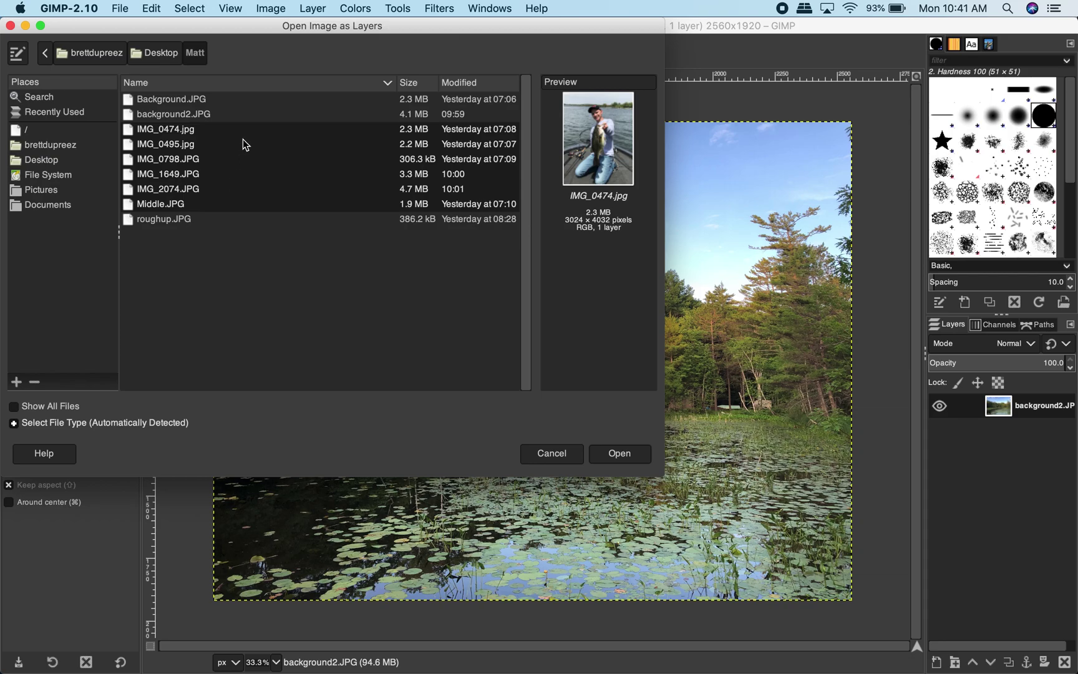
click(617, 452)
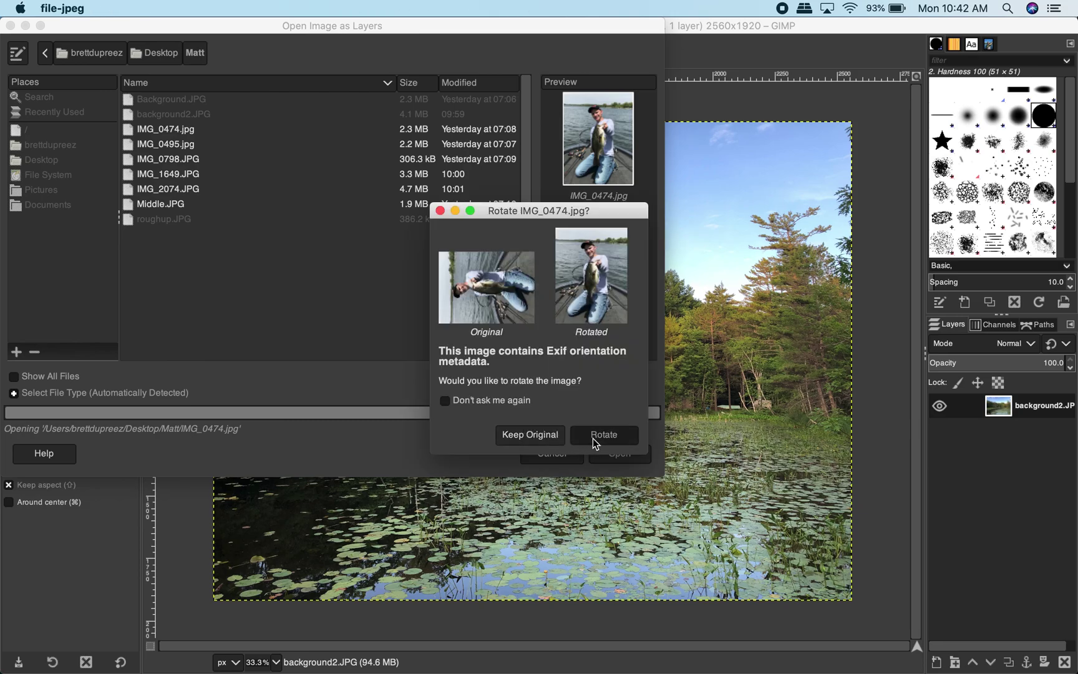
click(593, 438)
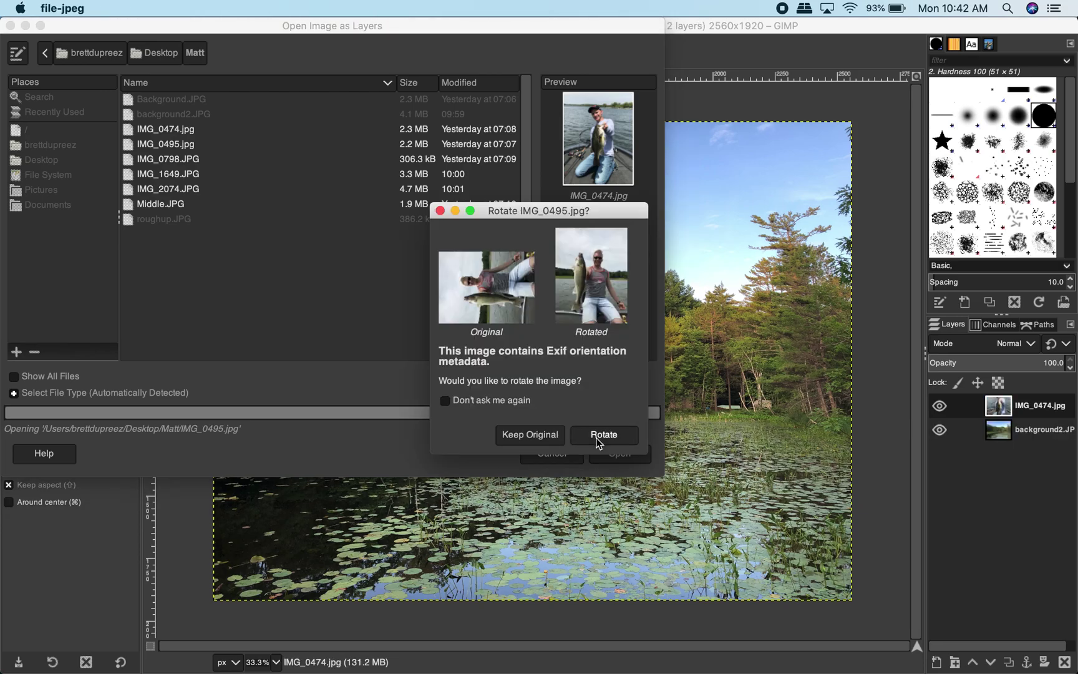
click(603, 430)
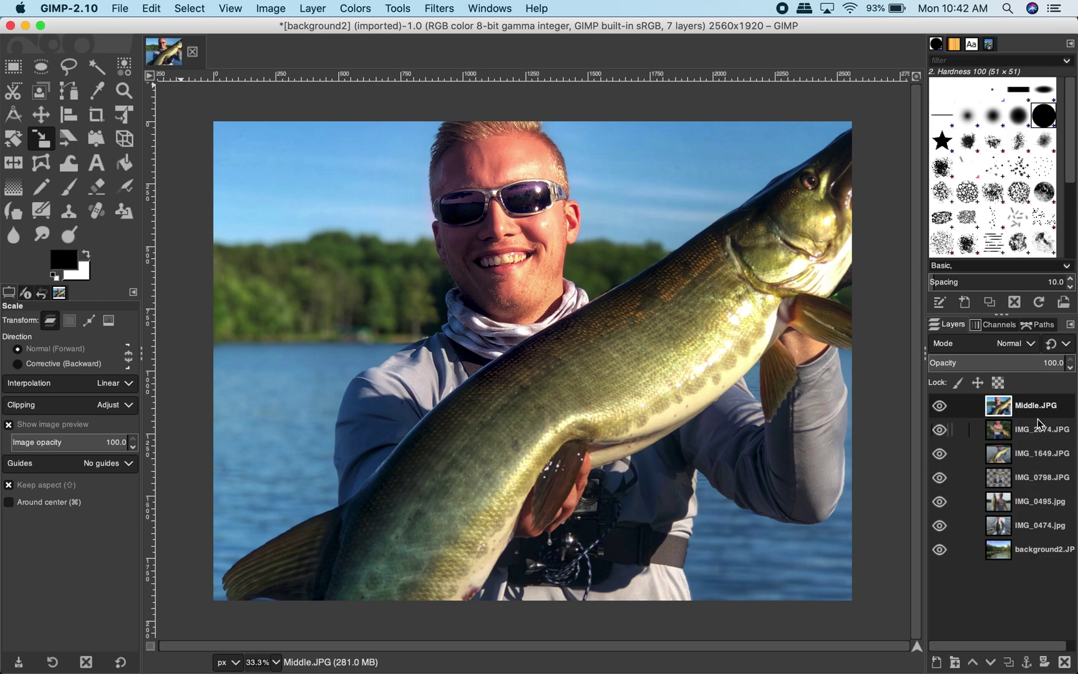
Hide all photo layers above the background2.JPG layer.
click(1041, 548)
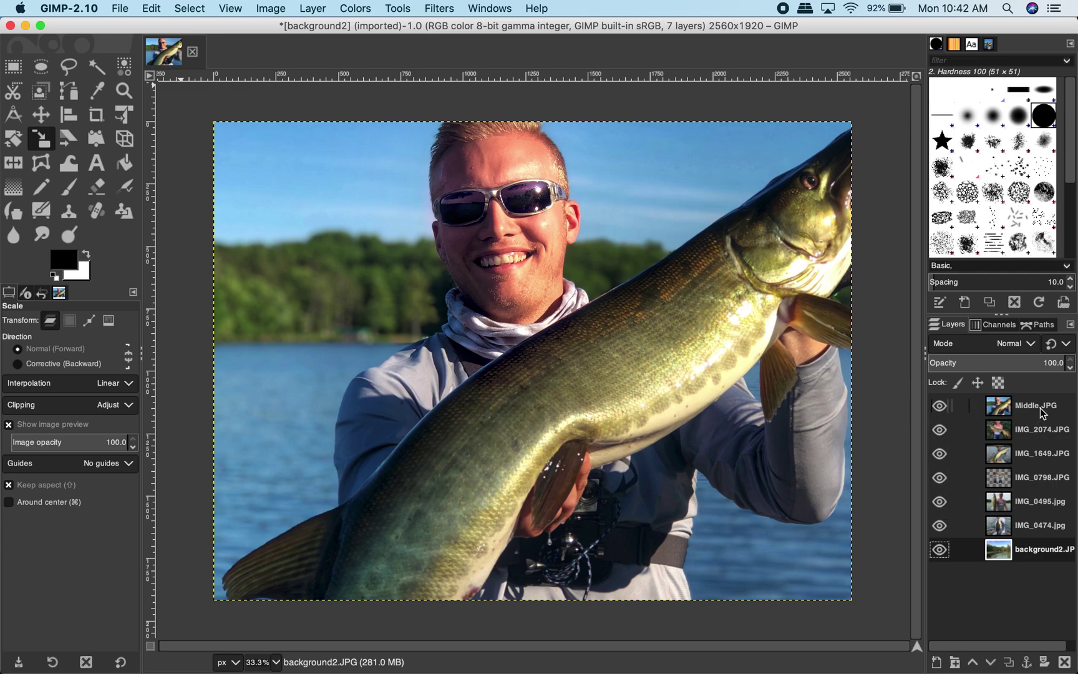
click(942, 404)
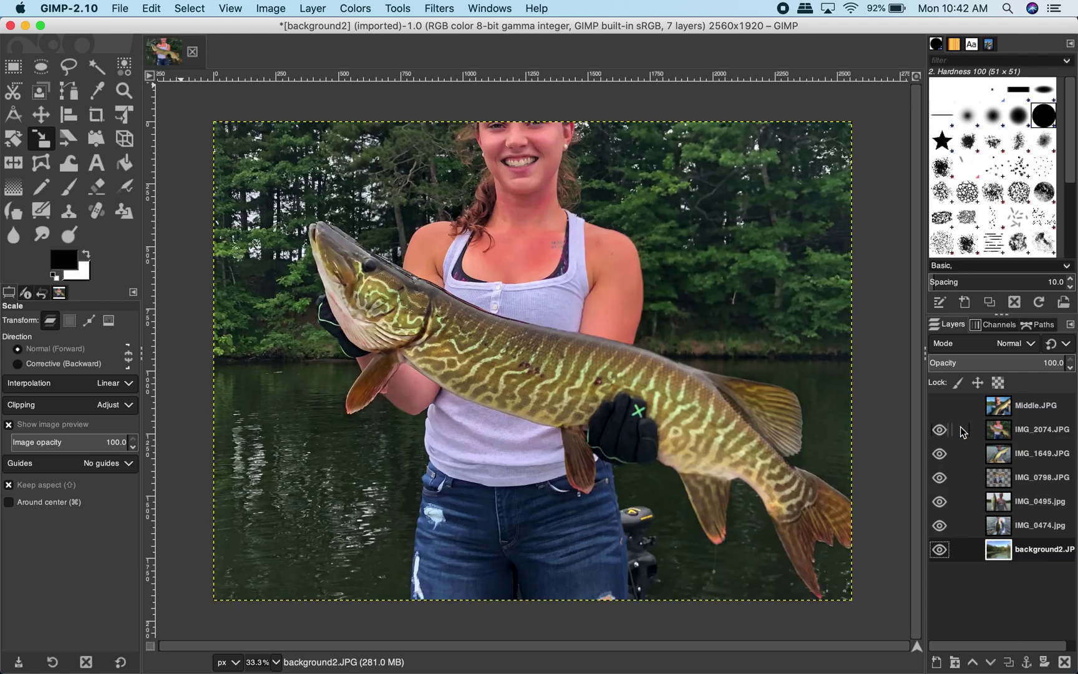
drag(944, 430, 944, 510)
click(943, 524)
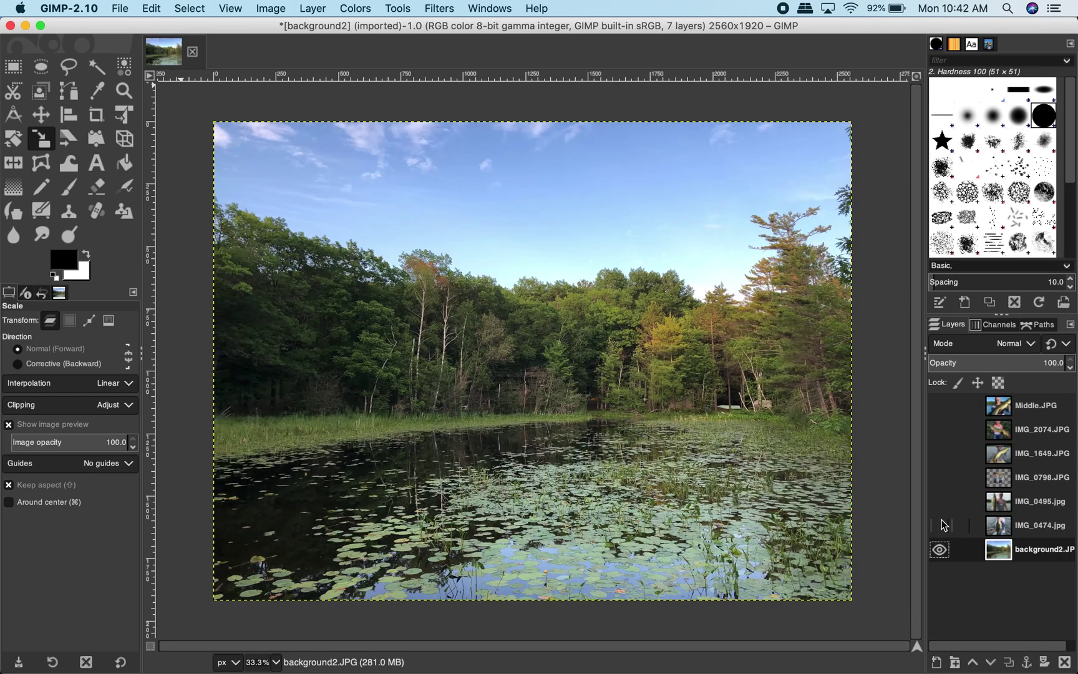
Scale the Middle.JPG layer to 1417 × 1889 px, centre it over the background, and make the IMG_2074.JPG layer visible.
click(940, 406)
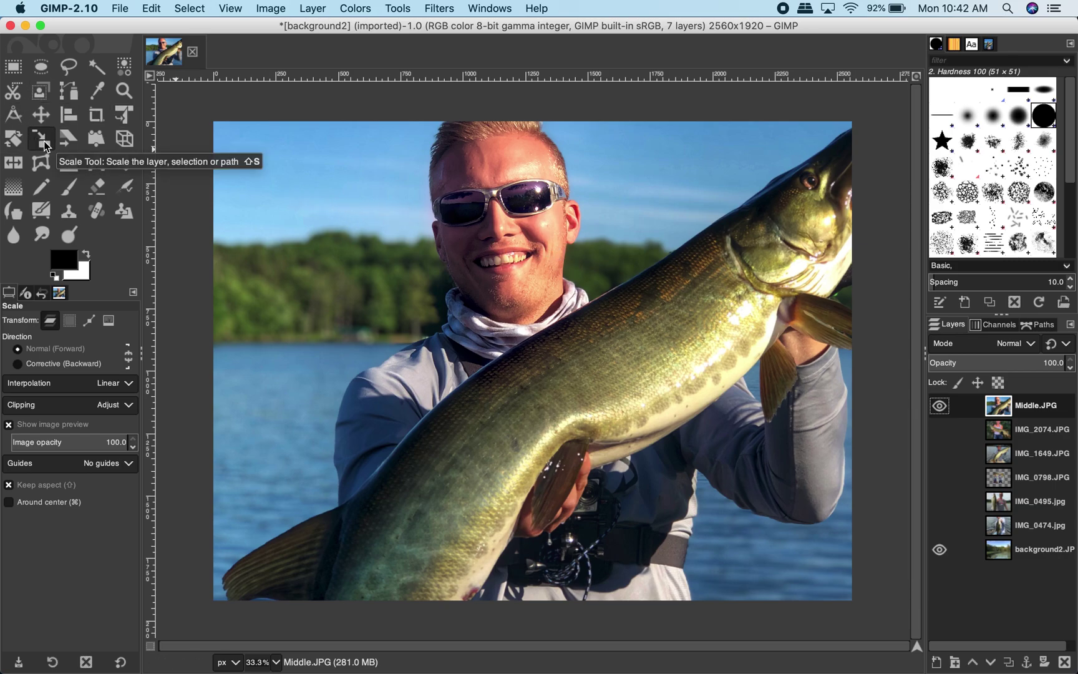
click(259, 146)
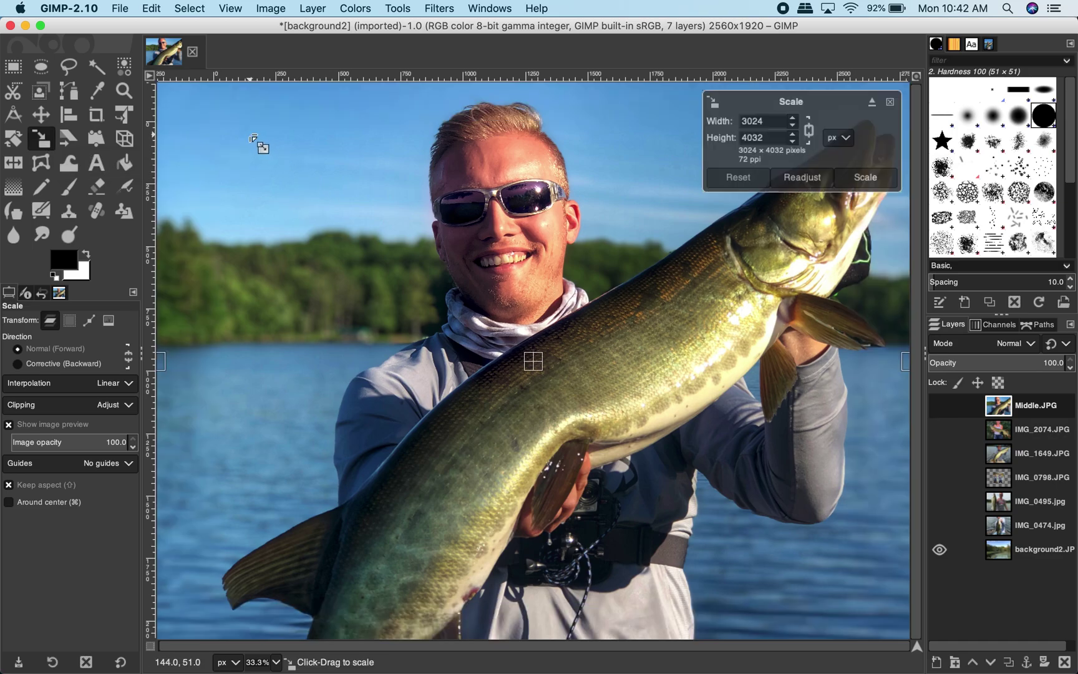
drag(170, 96, 714, 529)
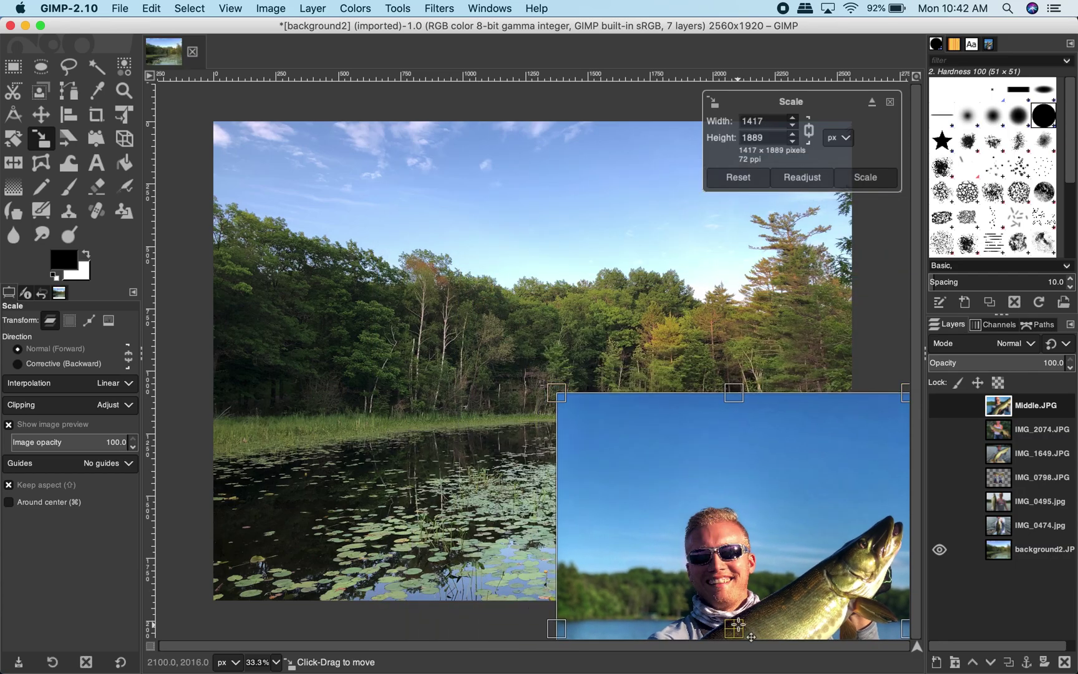
drag(734, 629, 530, 360)
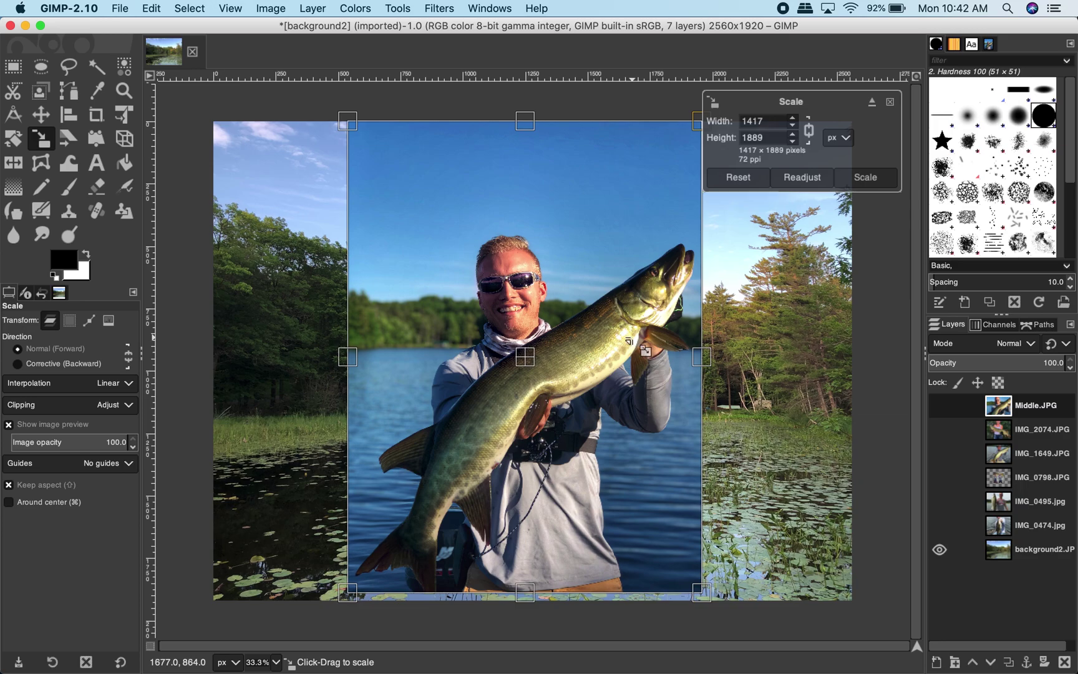
click(940, 429)
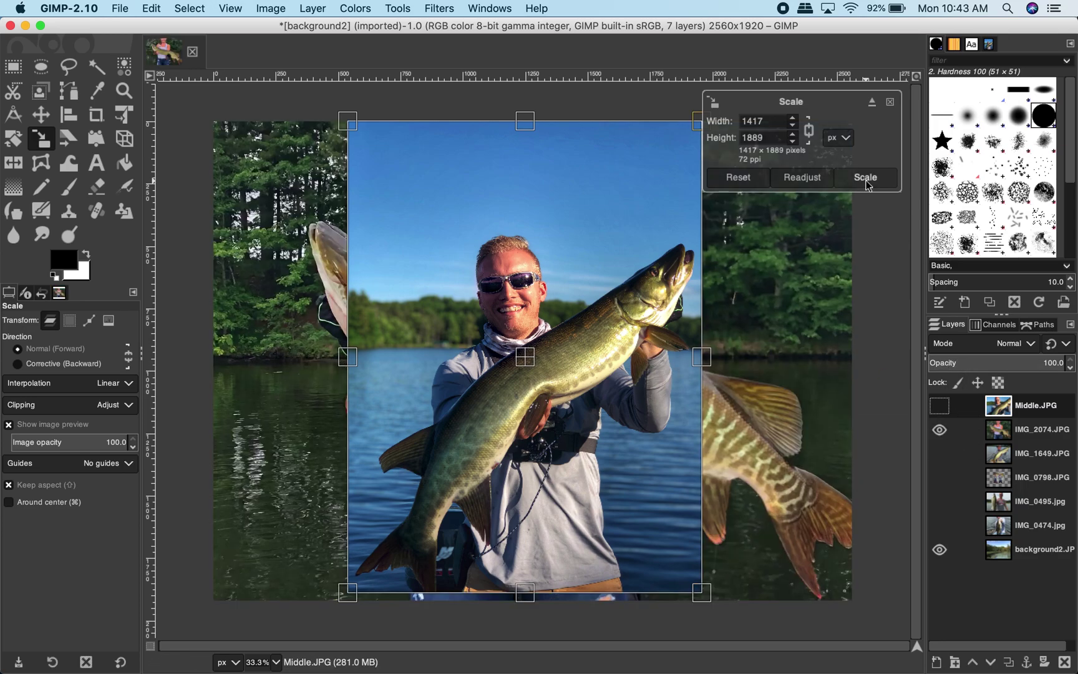
click(866, 181)
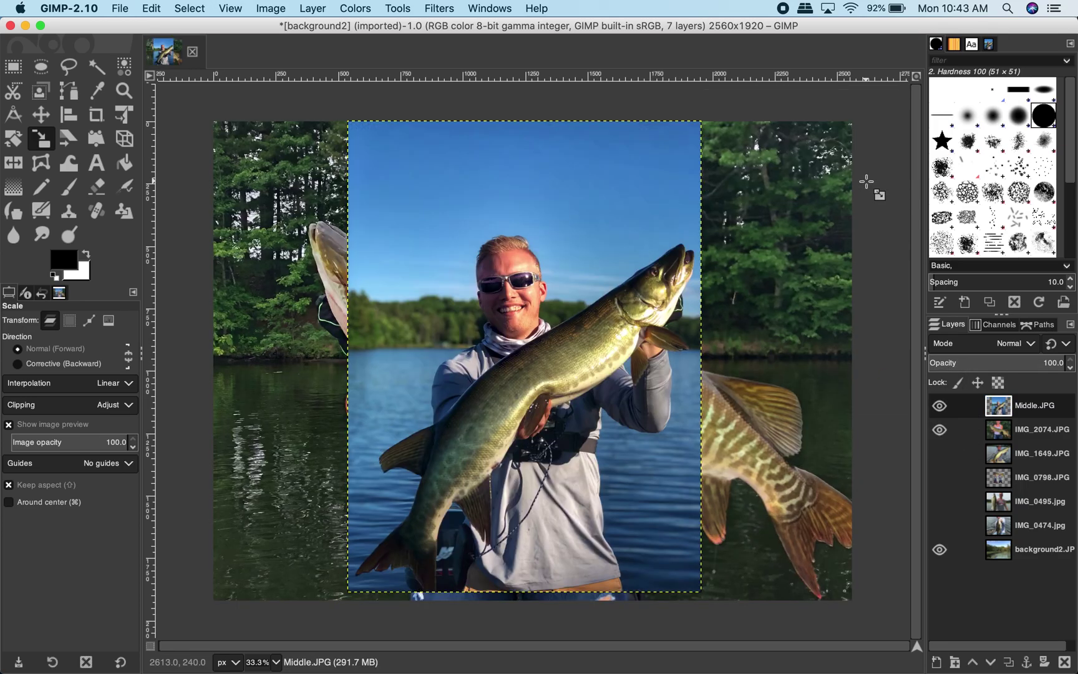
Scale the IMG_2074.JPG layer to 1441 × 1921 px and place it slightly left of the canvas centre, spanning the full image height.
click(939, 407)
click(1017, 431)
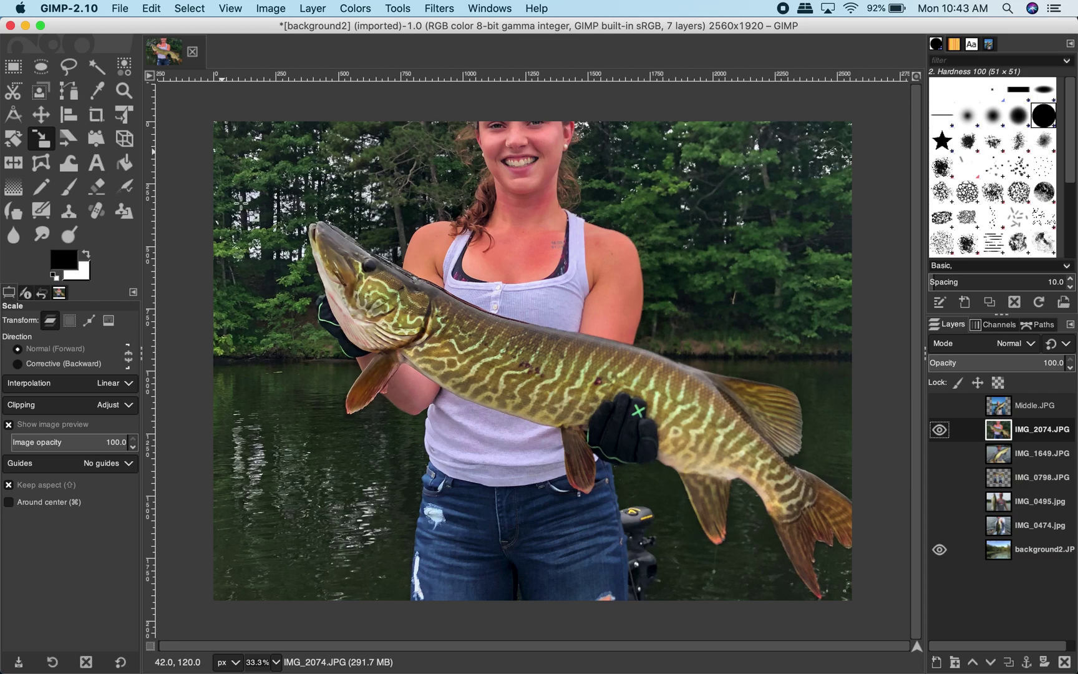
drag(254, 215, 498, 361)
drag(393, 288, 465, 326)
drag(308, 113, 446, 291)
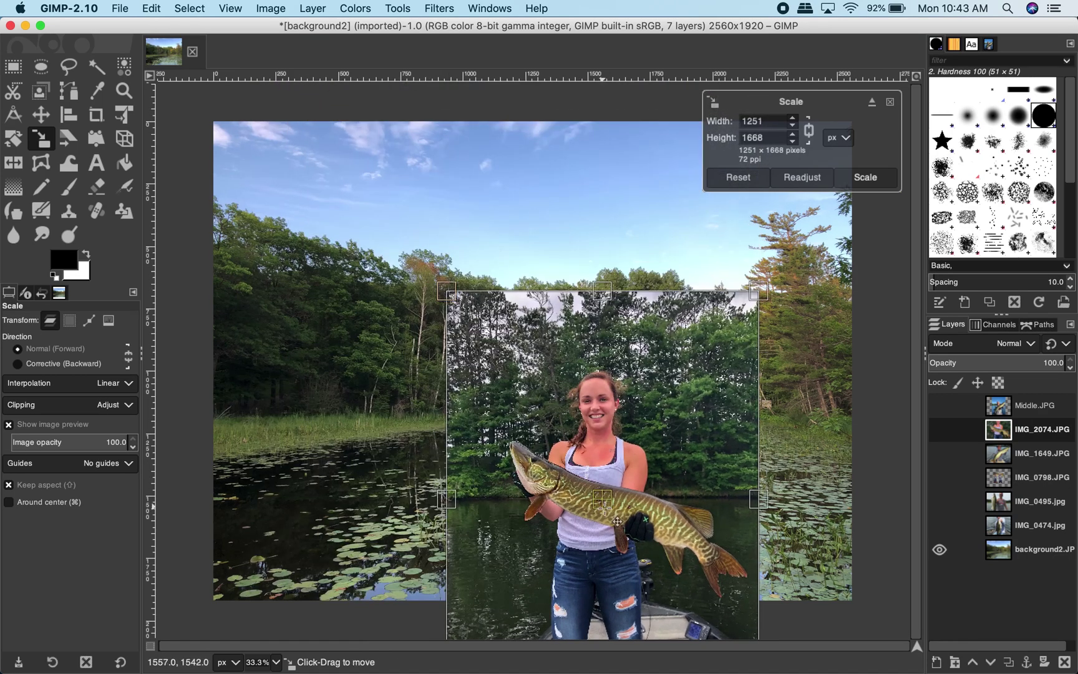
drag(611, 513, 535, 397)
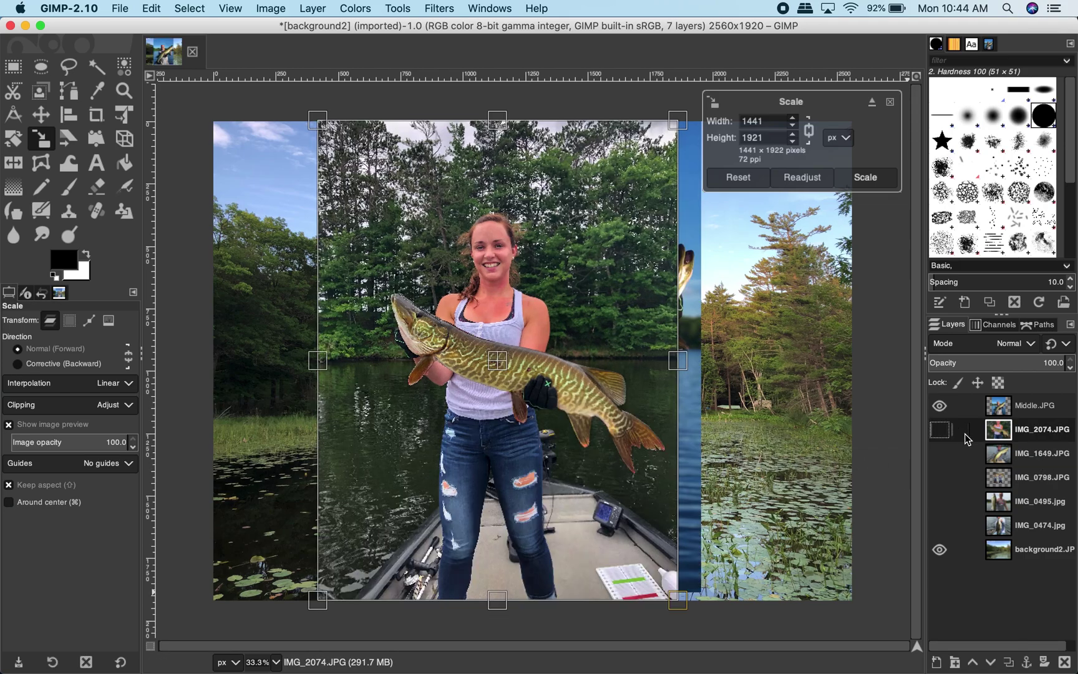
click(864, 177)
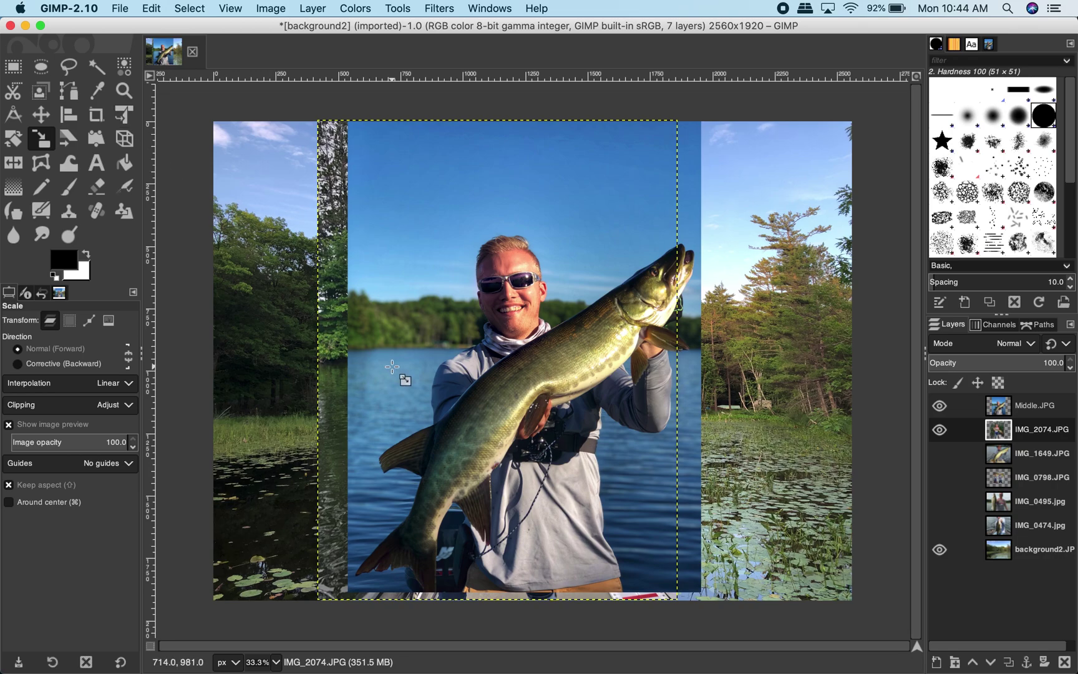
Outline the man and his fish on the Middle.JPG layer with a closed Free Select selection.
click(69, 66)
key(Page_Up)
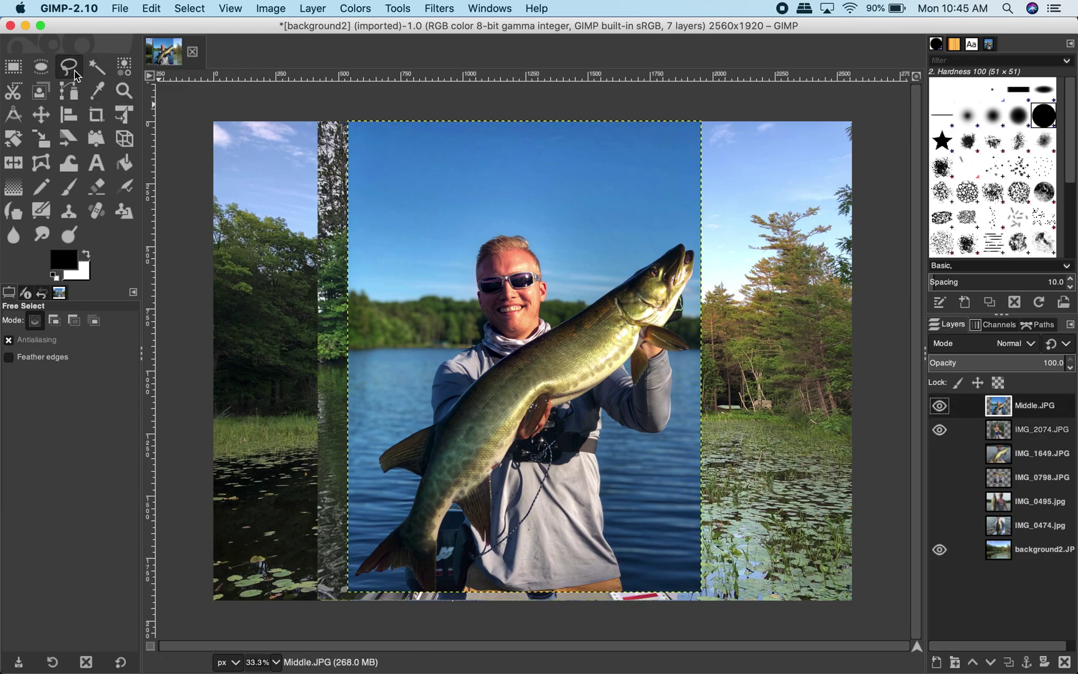
mouse_move(506, 235)
mouse_down()
mouse_move(477, 274)
mouse_move(474, 341)
mouse_move(440, 368)
mouse_move(419, 432)
mouse_move(384, 451)
mouse_move(390, 473)
mouse_move(416, 476)
mouse_move(397, 521)
mouse_move(353, 571)
mouse_move(434, 600)
mouse_move(602, 608)
mouse_move(626, 501)
mouse_move(607, 441)
mouse_move(662, 441)
mouse_move(668, 360)
mouse_move(694, 353)
mouse_move(674, 325)
mouse_move(692, 249)
mouse_move(663, 235)
mouse_move(639, 245)
mouse_move(611, 278)
mouse_move(549, 308)
mouse_move(540, 259)
mouse_move(519, 232)
mouse_move(506, 235)
mouse_up()
key(Return)
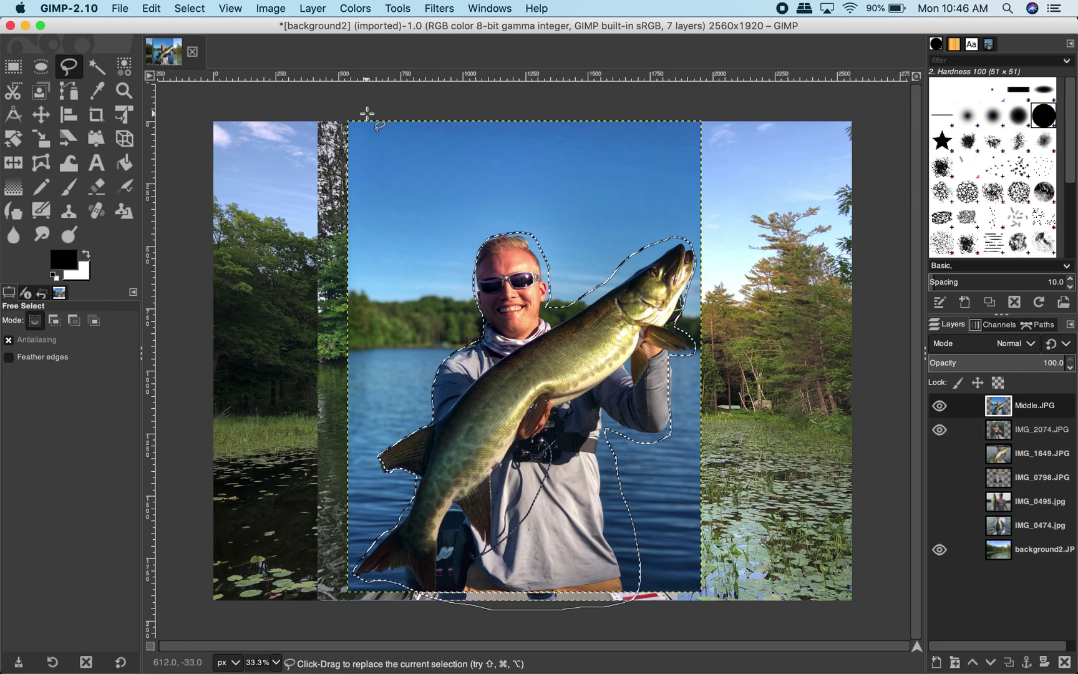
Invert the selection and cut the surroundings of the man and fish from the Middle.JPG layer.
click(189, 9)
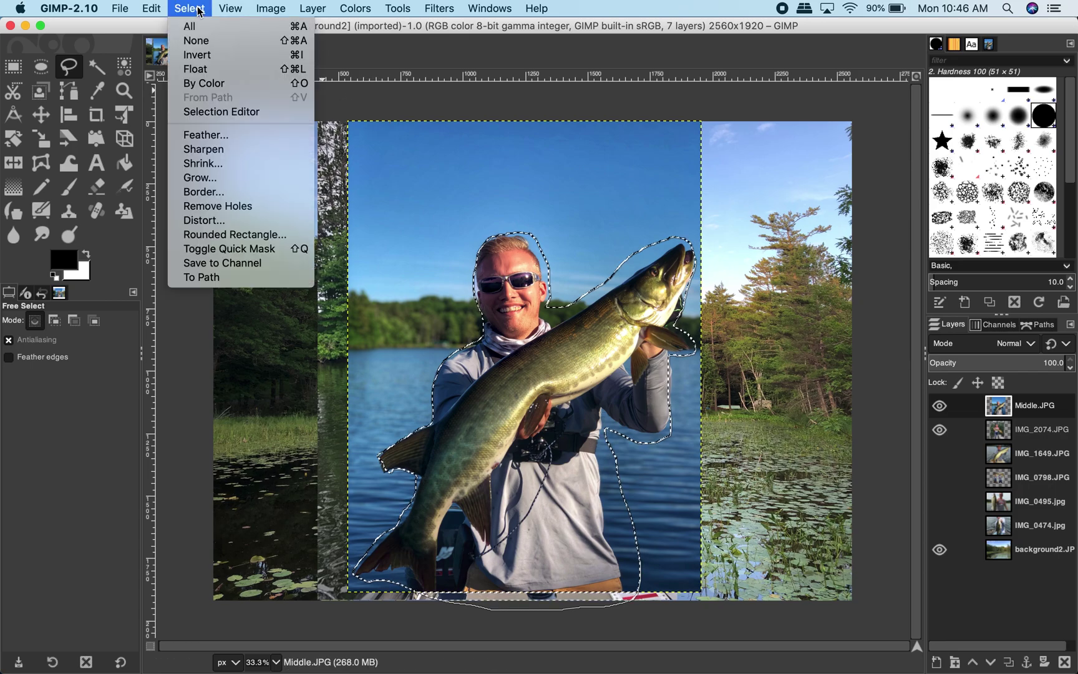
click(197, 54)
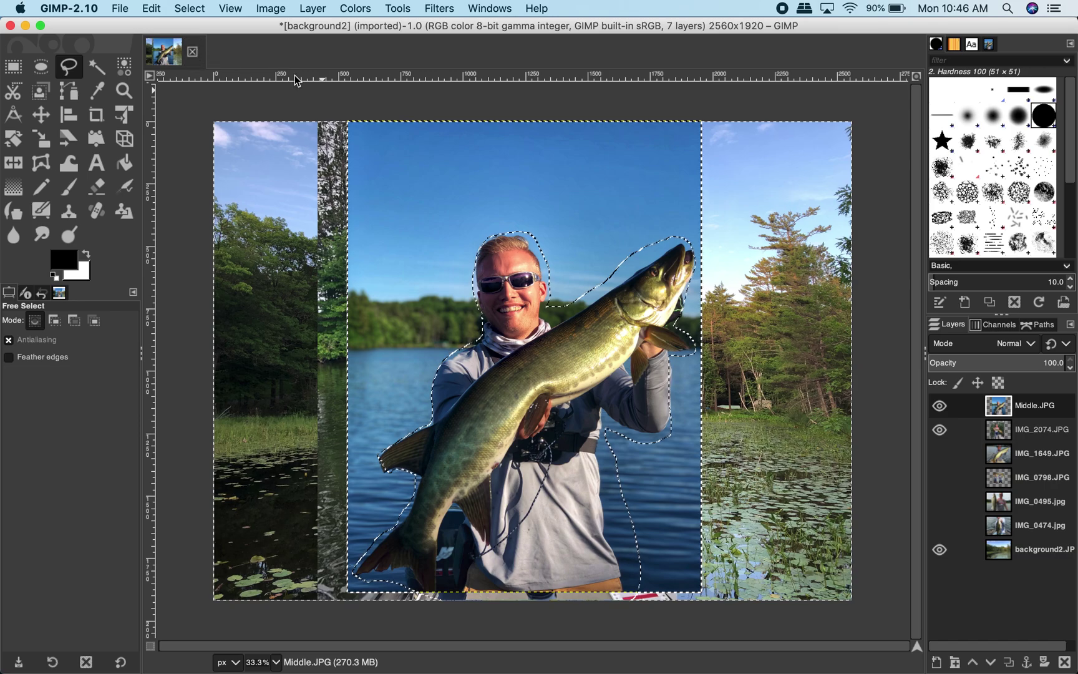
right_click(373, 169)
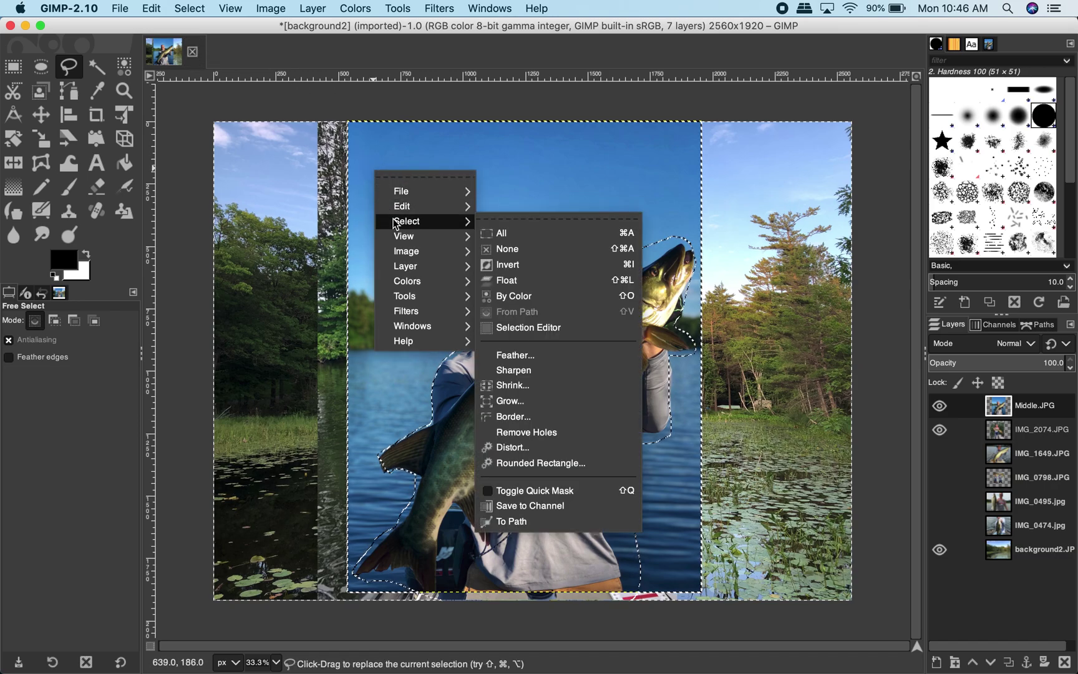
mouse_move(416, 207)
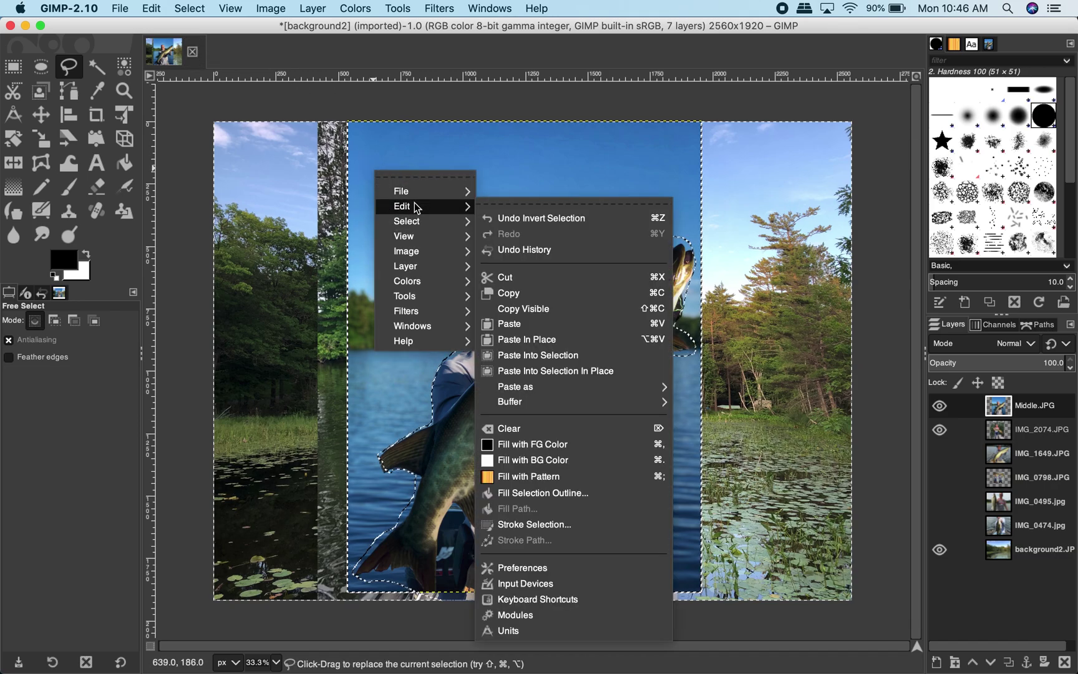
click(532, 277)
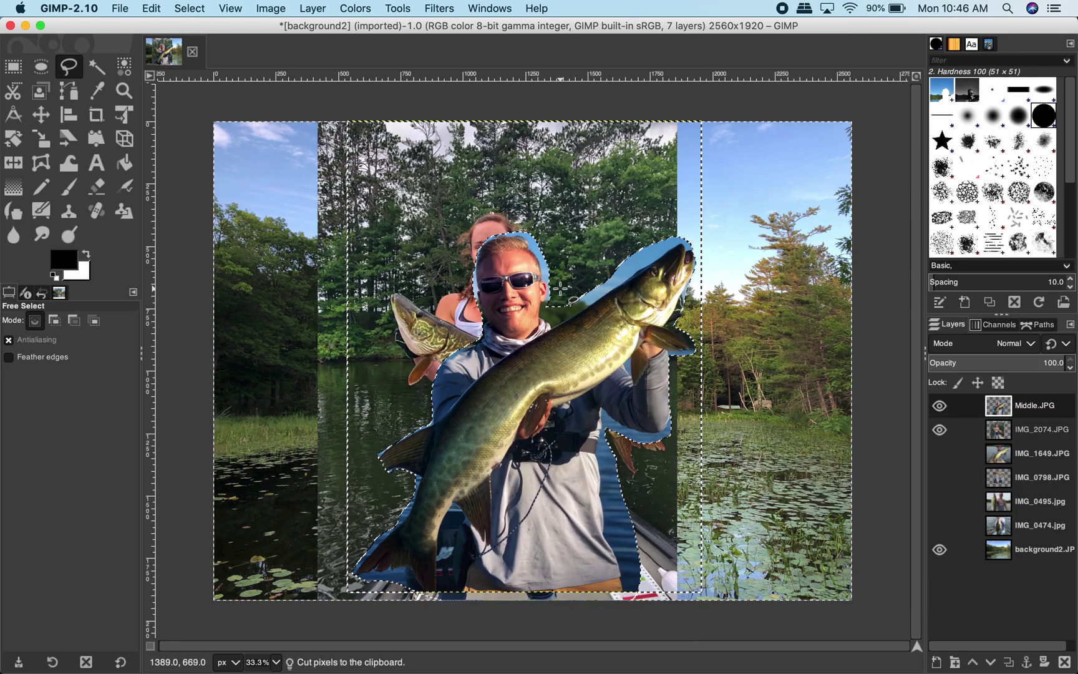
Make IMG_2074.JPG the active layer, hide the Middle.JPG layer and clear the existing selection.
click(1048, 442)
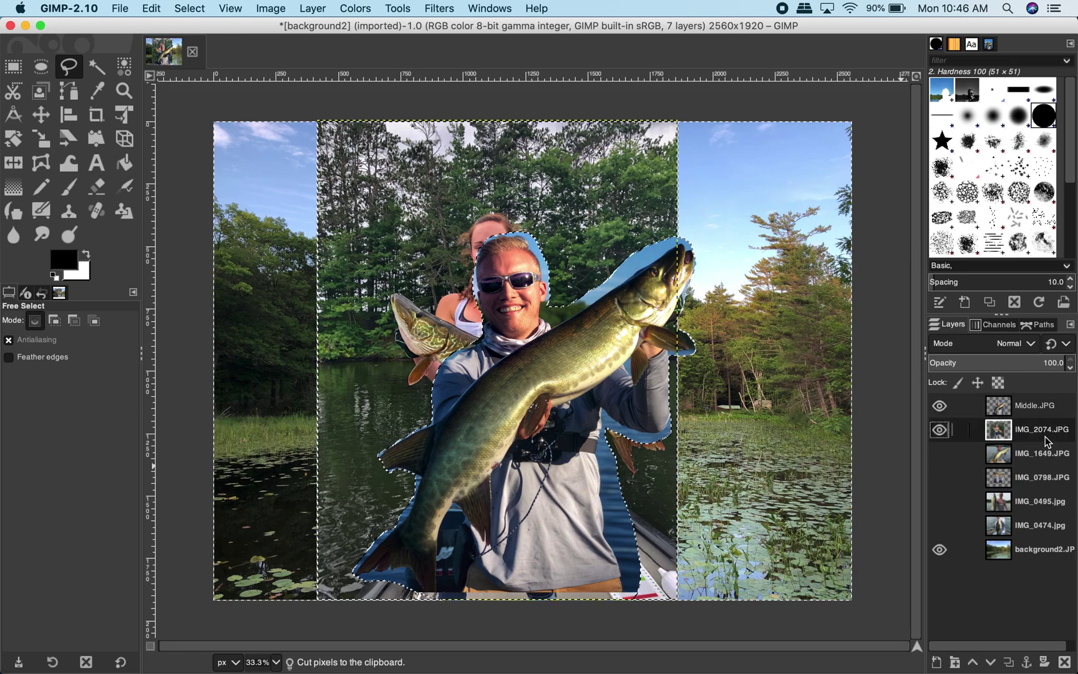
click(942, 407)
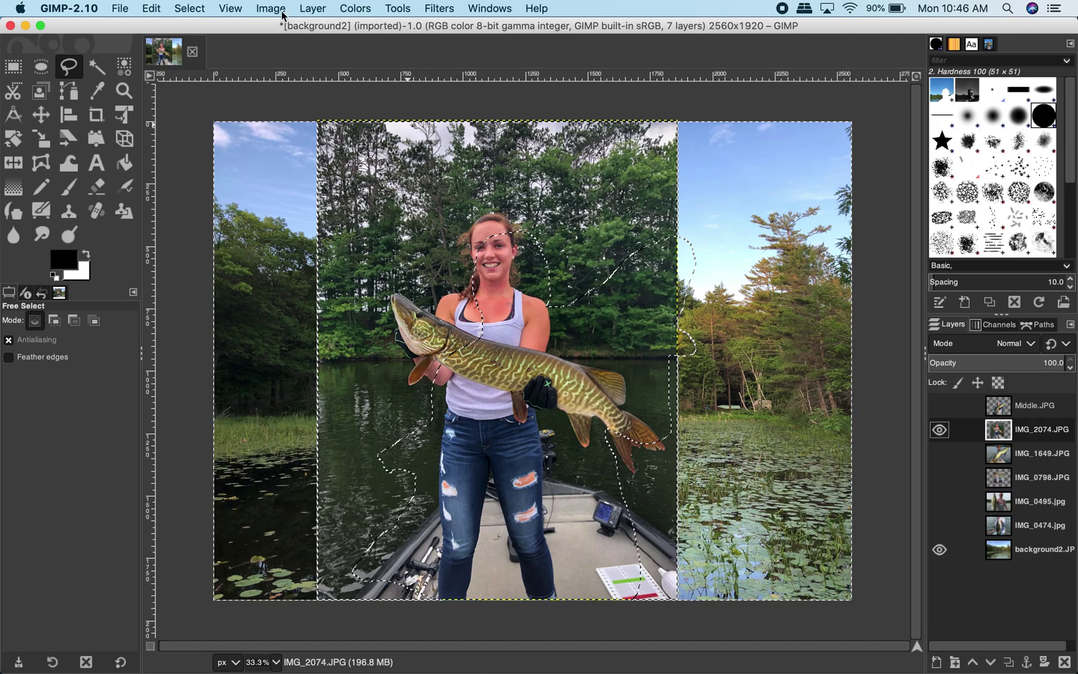
click(190, 9)
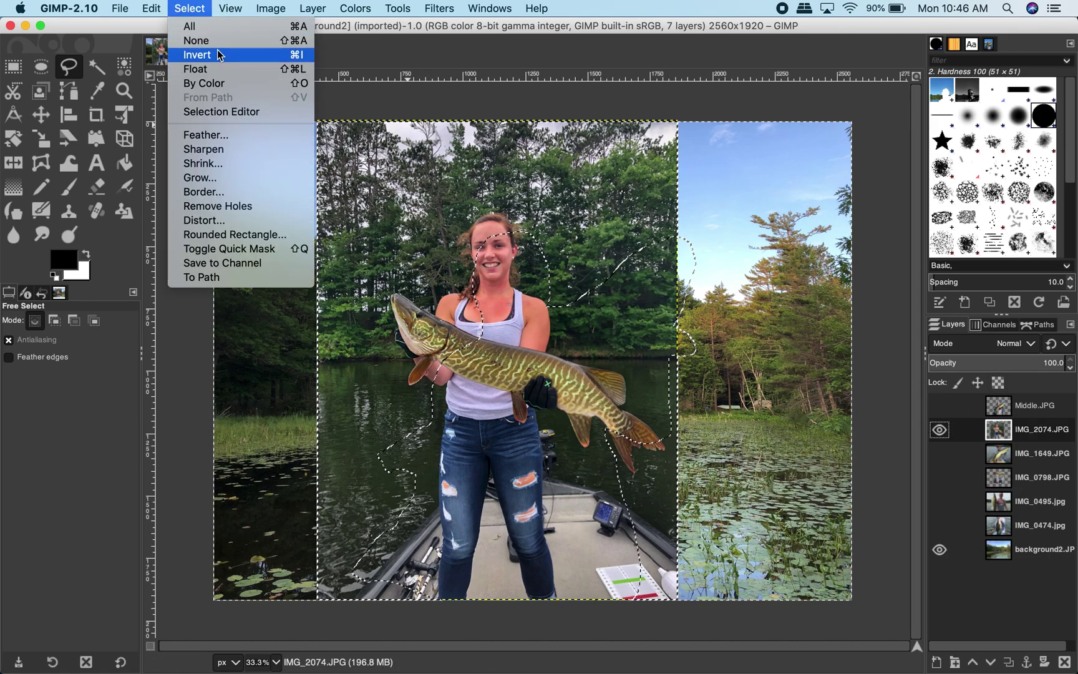
click(199, 40)
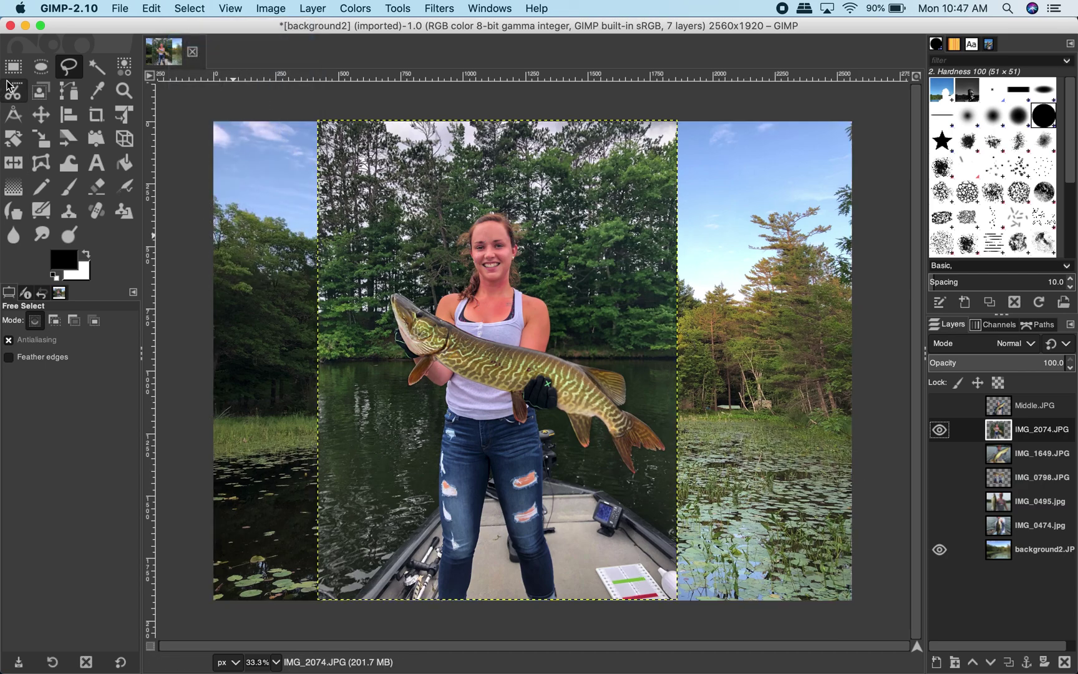
Outline the woman and her fish, down to about her knees, on the IMG_2074.JPG layer with a closed Free Select selection.
click(487, 215)
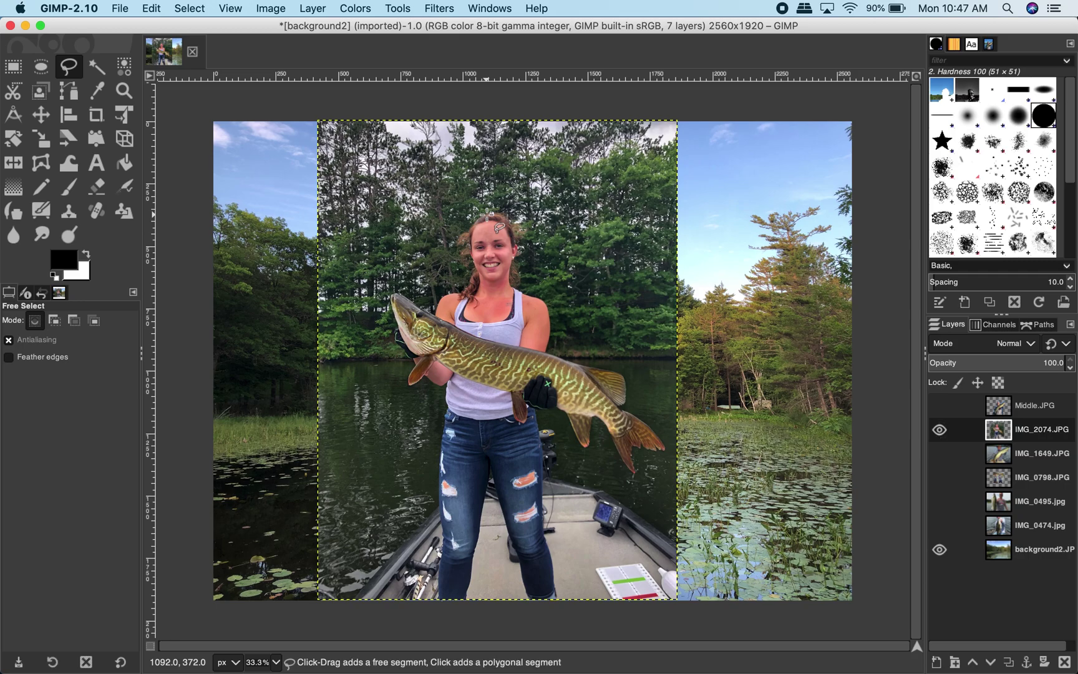
click(473, 218)
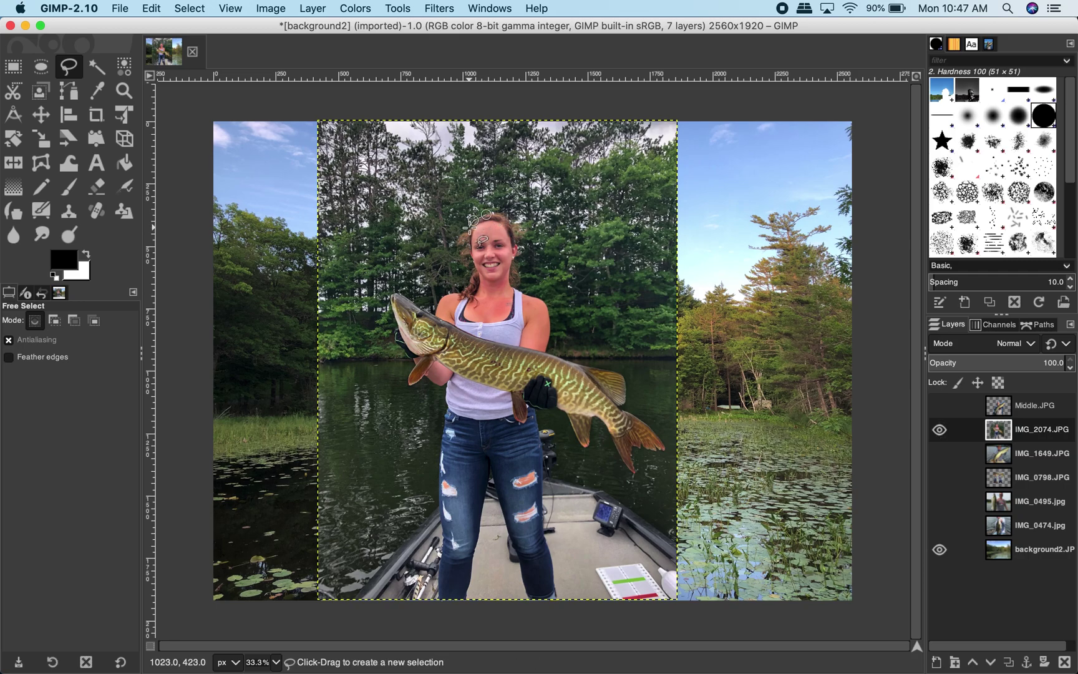
click(469, 230)
click(469, 253)
click(475, 270)
click(465, 289)
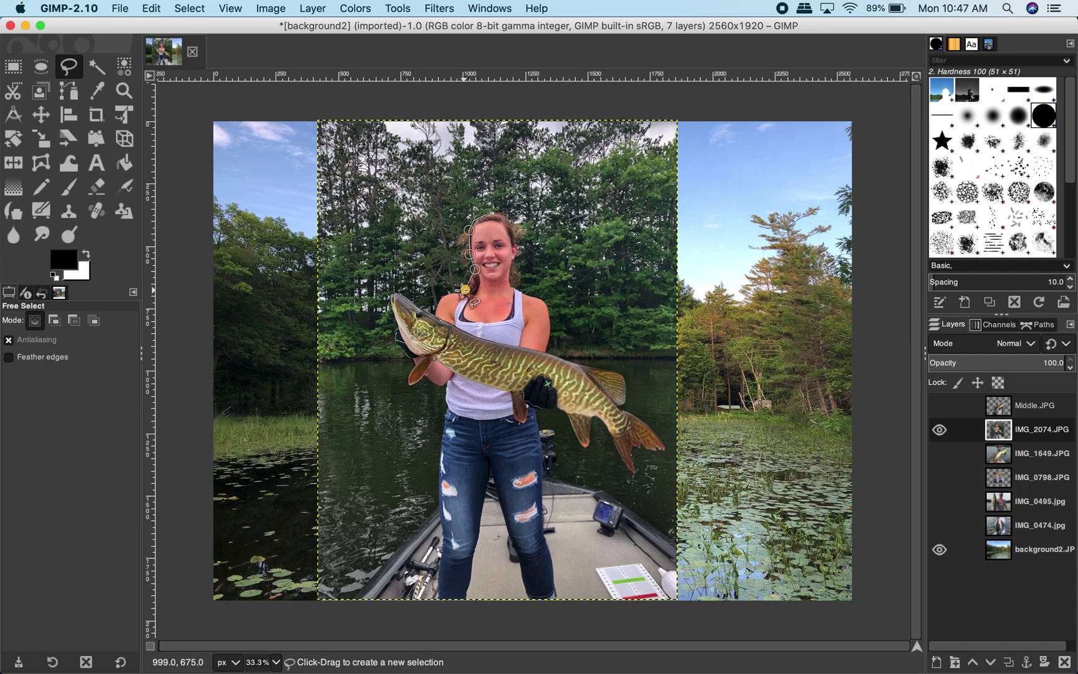
click(454, 291)
click(441, 297)
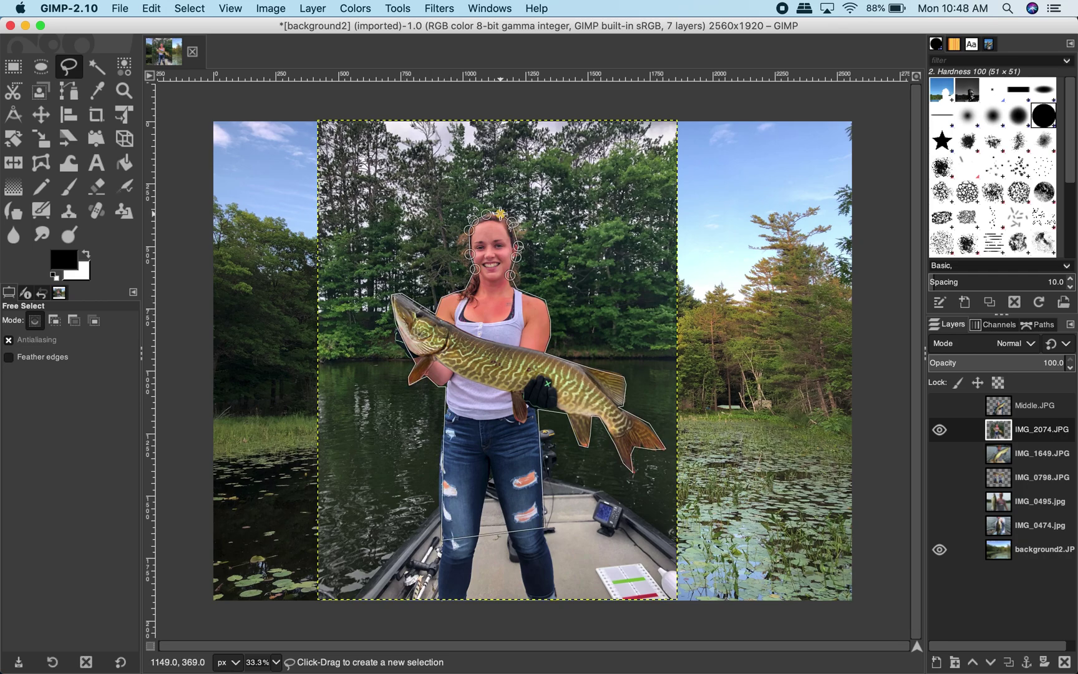
click(500, 214)
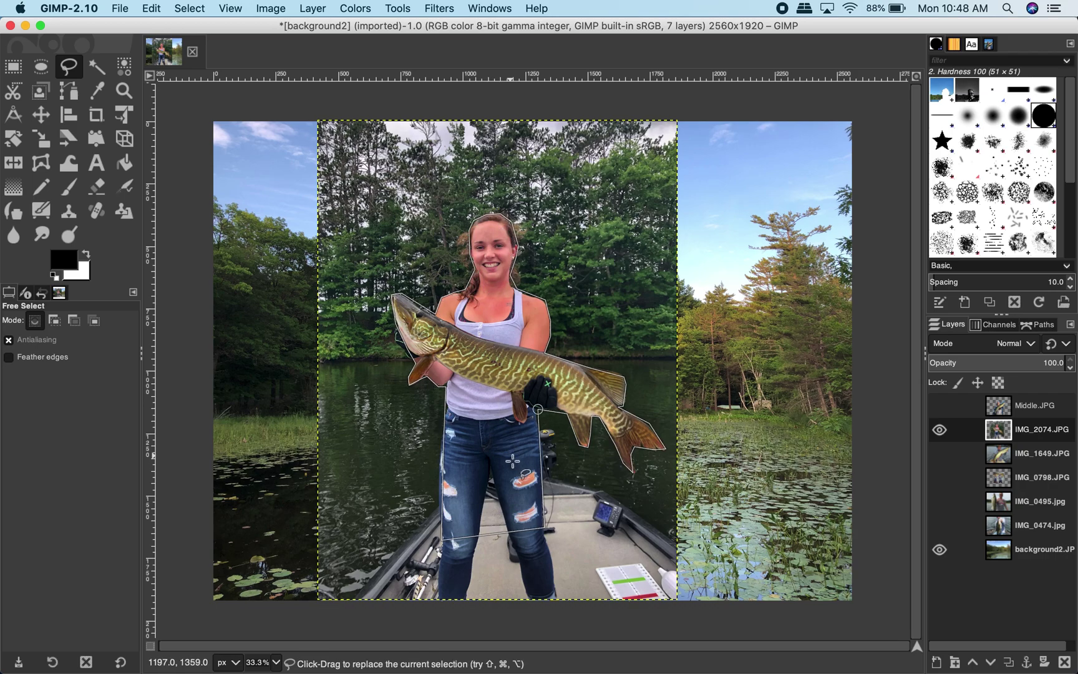
key(Return)
key(Return)
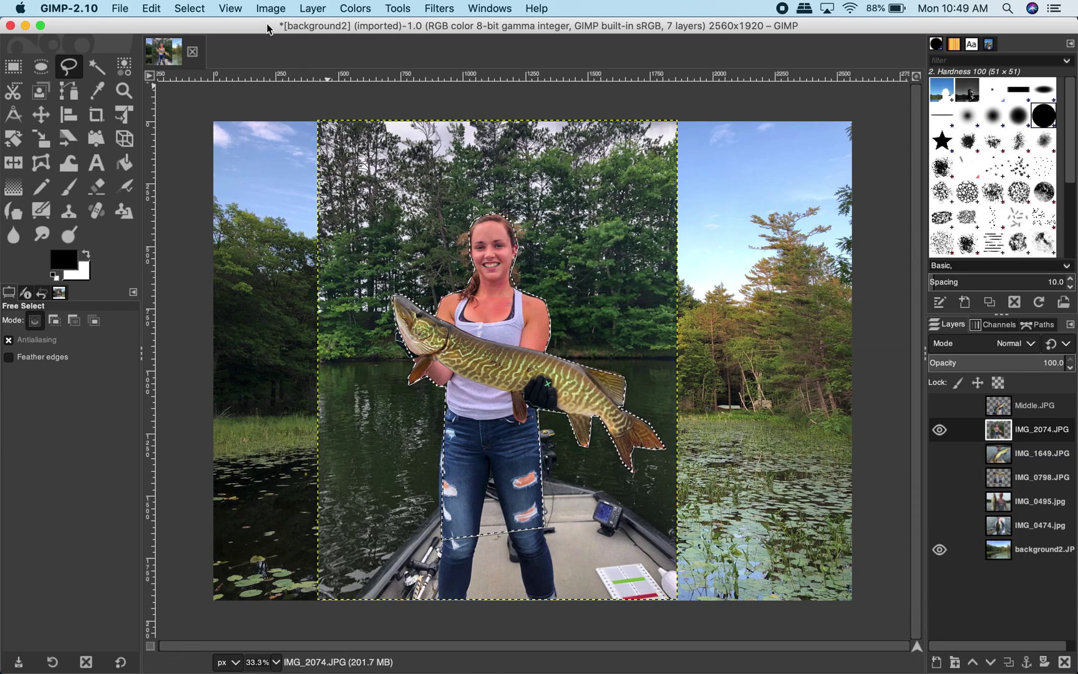
Invert the selection and cut the surroundings of the woman and fish from the IMG_2074.JPG layer.
click(200, 9)
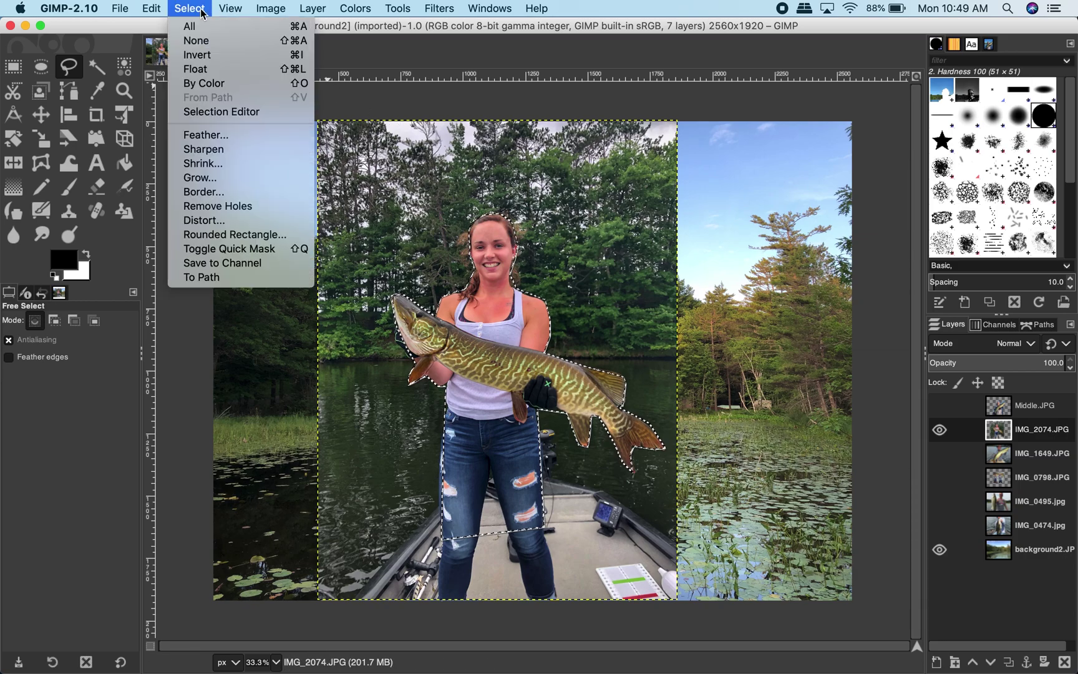
click(192, 58)
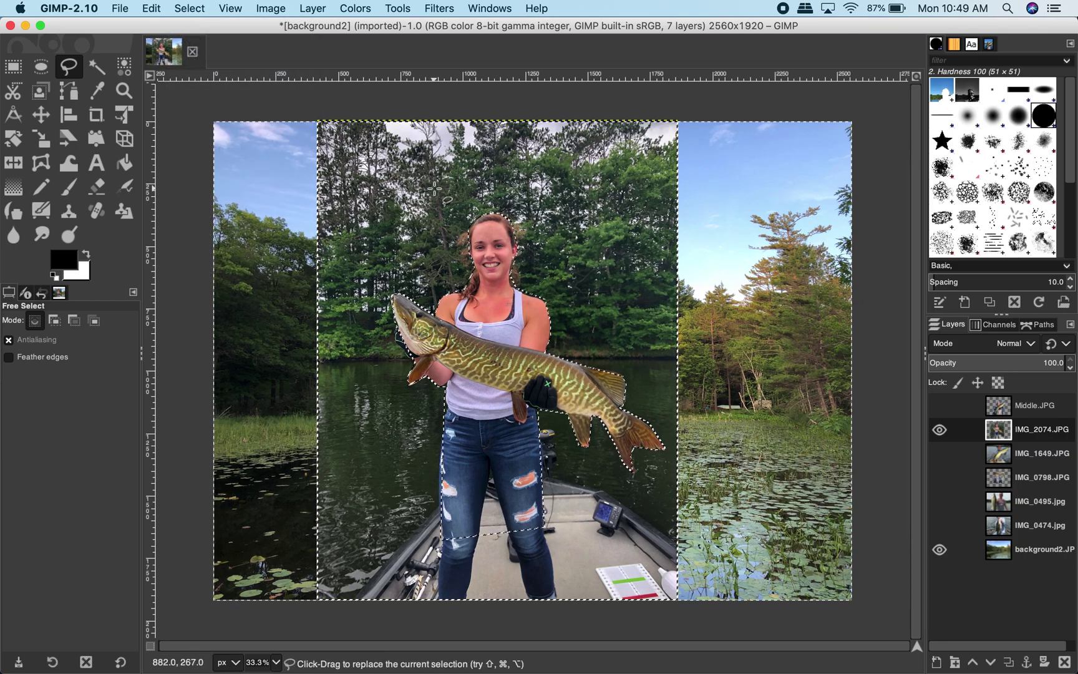
key(super)
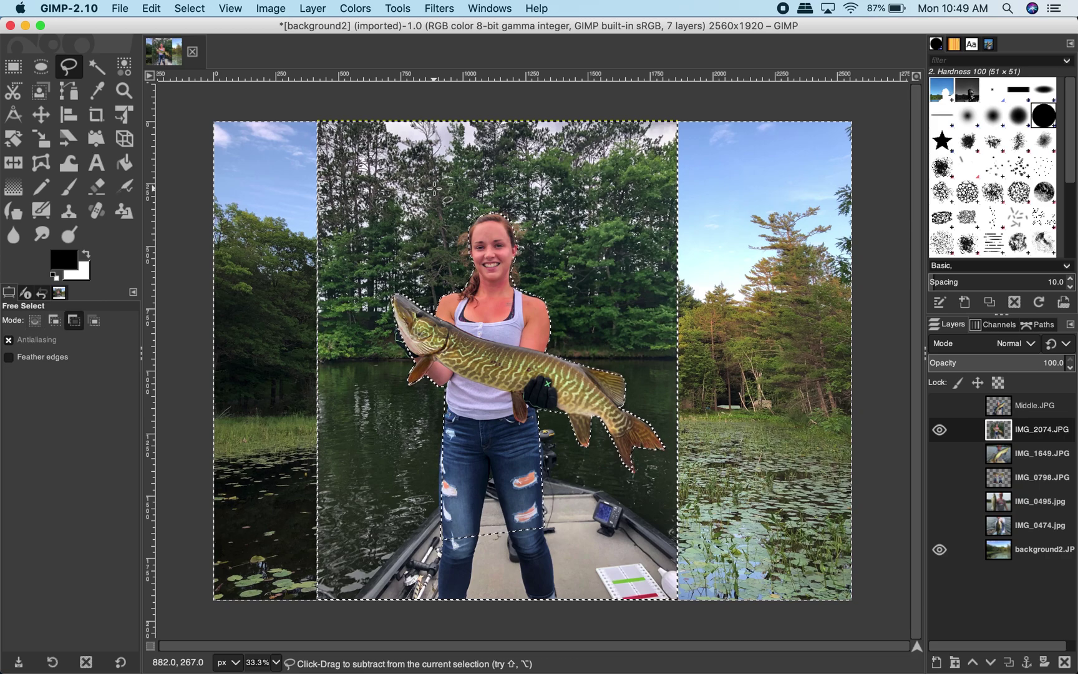
key(super+x)
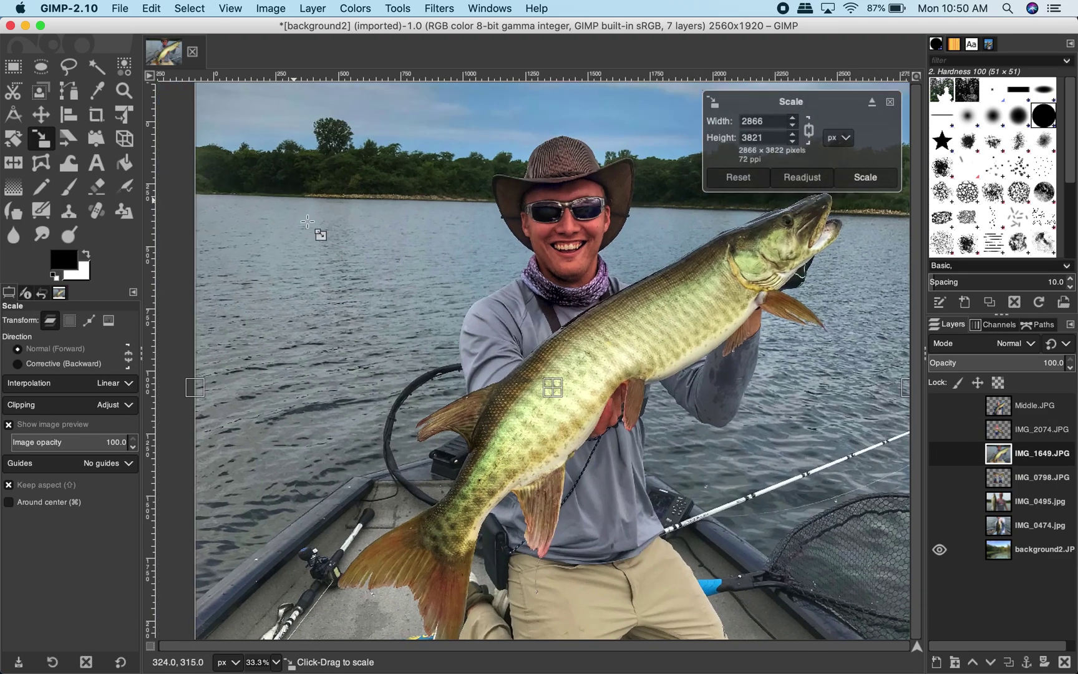
Scale the IMG_1649.JPG layer to 2133 × 2844 px and place it around the canvas centre.
drag(307, 221, 491, 465)
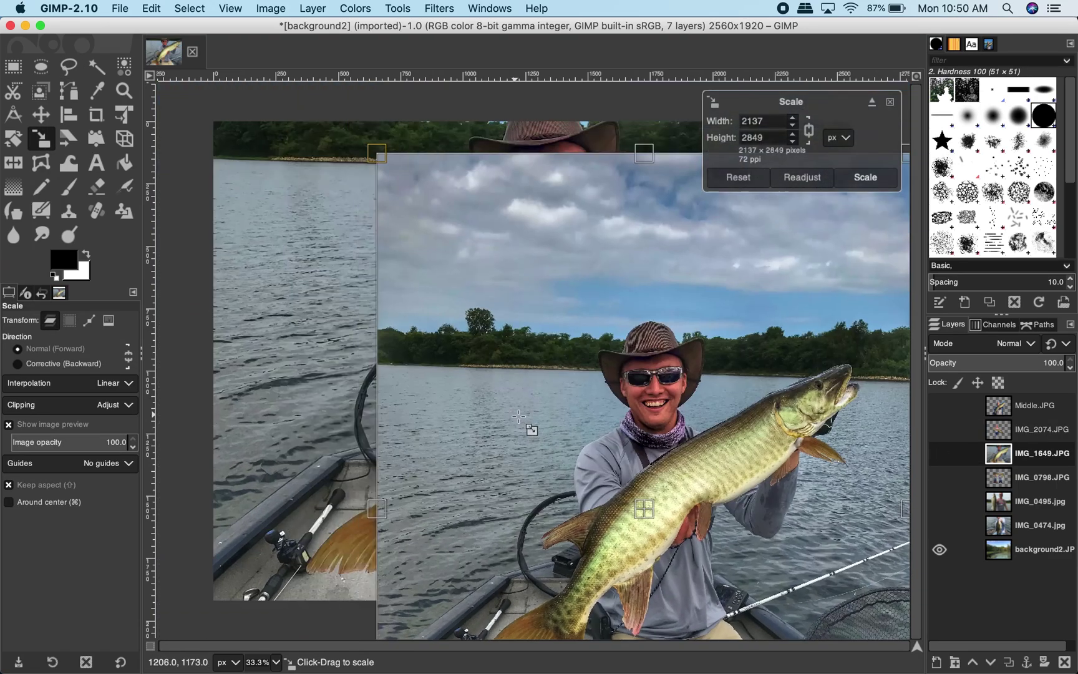
drag(661, 527, 532, 412)
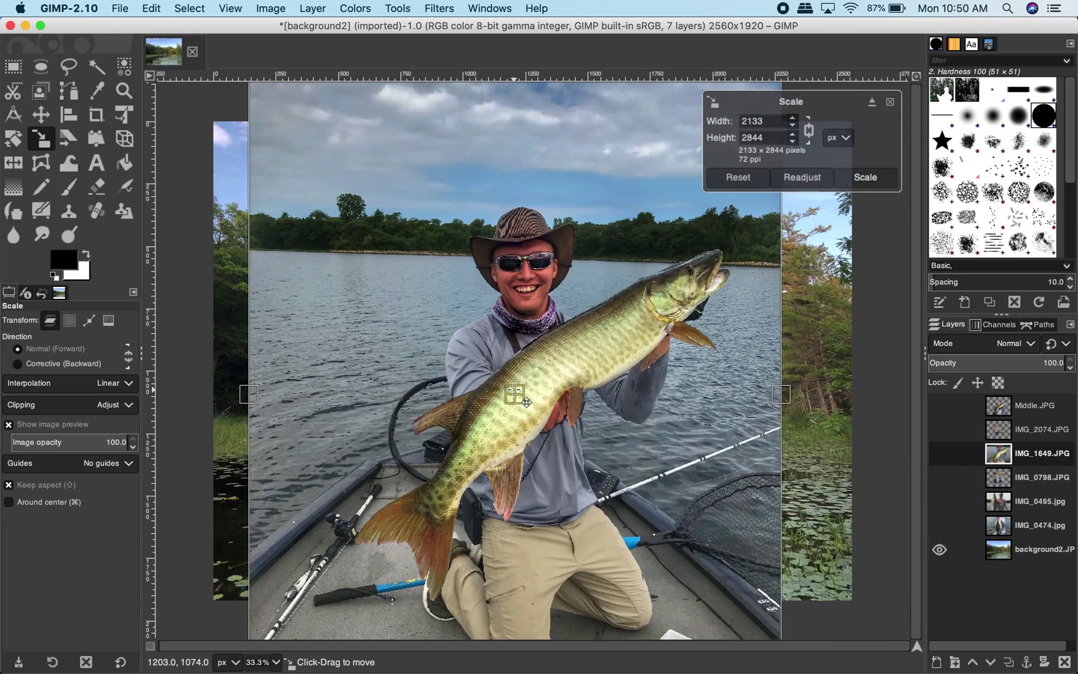
Trace a closed Free Select outline around the man in the hat and his fish on the IMG_1649.JPG layer.
click(69, 66)
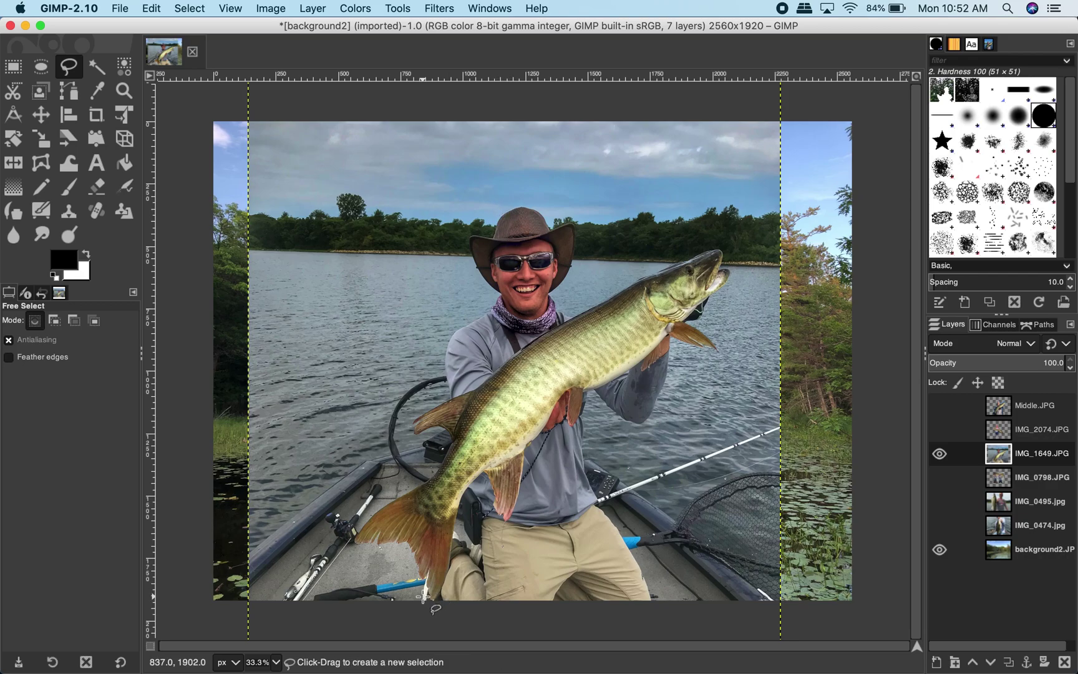
mouse_move(424, 597)
mouse_down()
mouse_move(512, 595)
mouse_move(651, 620)
mouse_move(659, 569)
mouse_move(600, 449)
mouse_move(595, 414)
mouse_move(650, 435)
mouse_move(665, 422)
mouse_move(681, 360)
mouse_move(719, 349)
mouse_move(370, 517)
mouse_move(354, 542)
mouse_move(423, 598)
mouse_up()
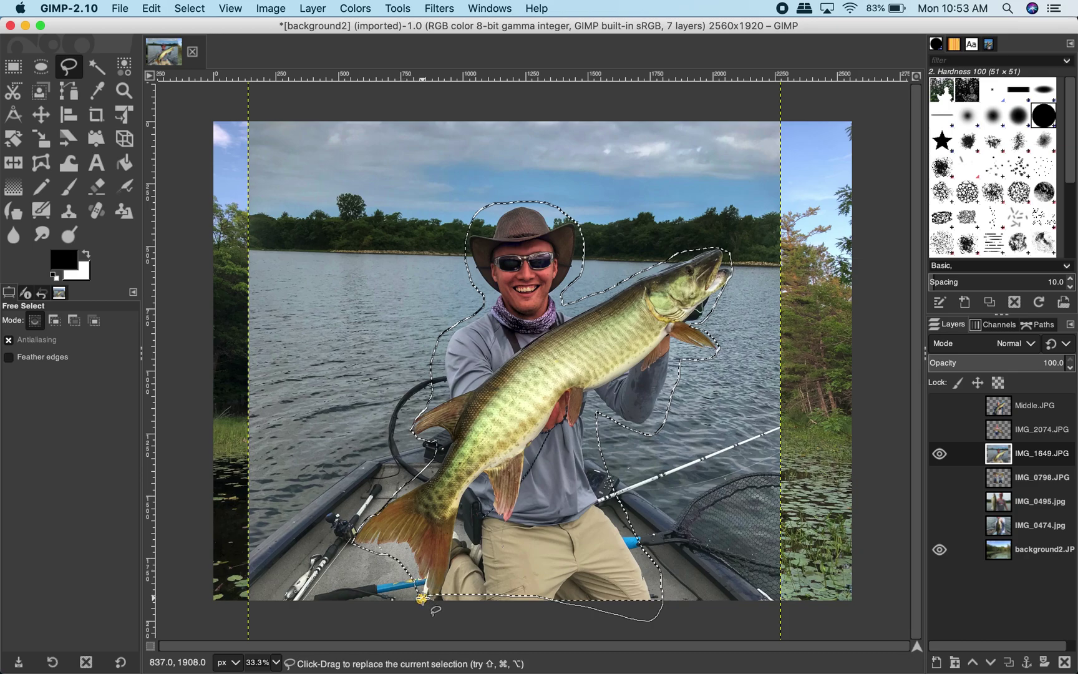
key(Return)
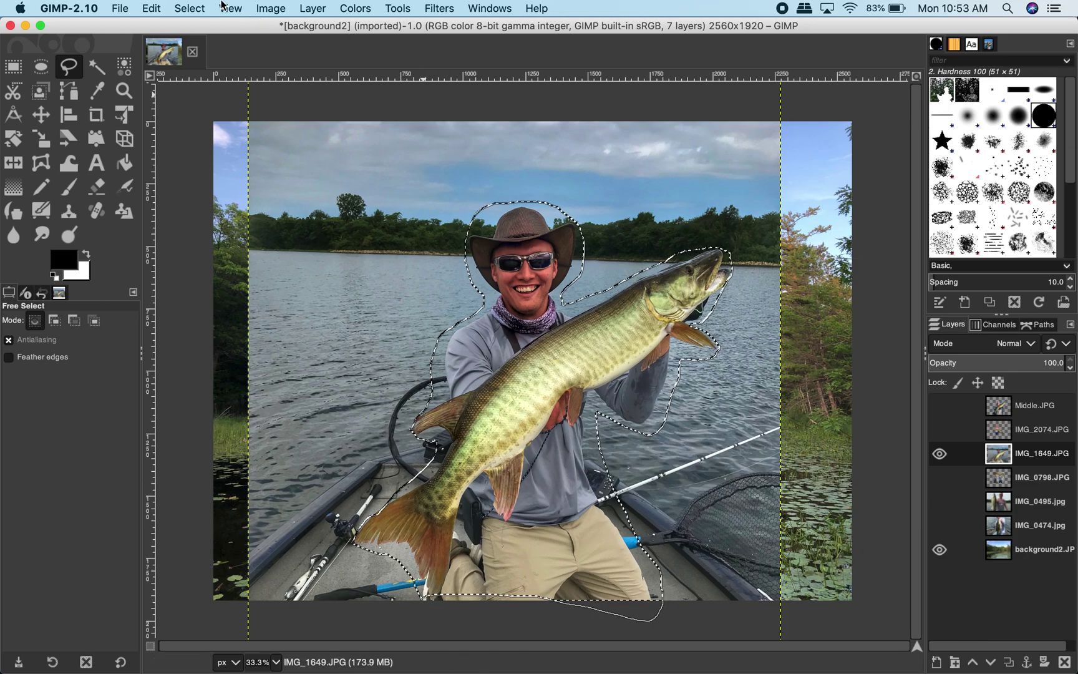
Invert the selection and cut the surroundings of the man in the hat and his fish from the IMG_1649.JPG layer.
click(270, 8)
mouse_move(189, 8)
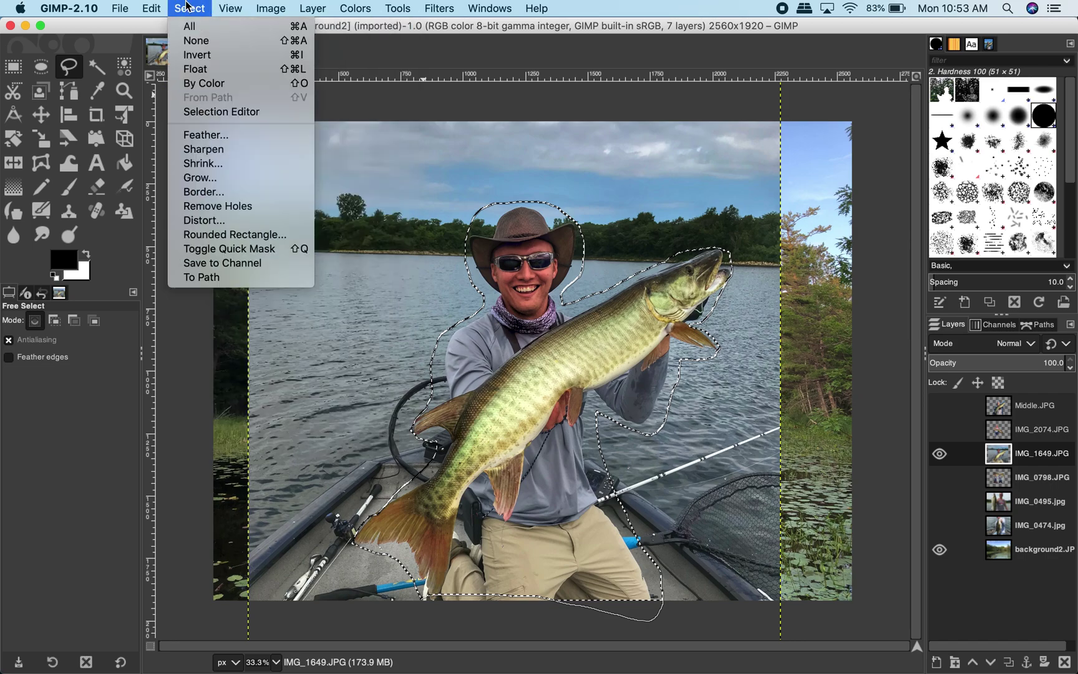
click(191, 60)
key(super+x)
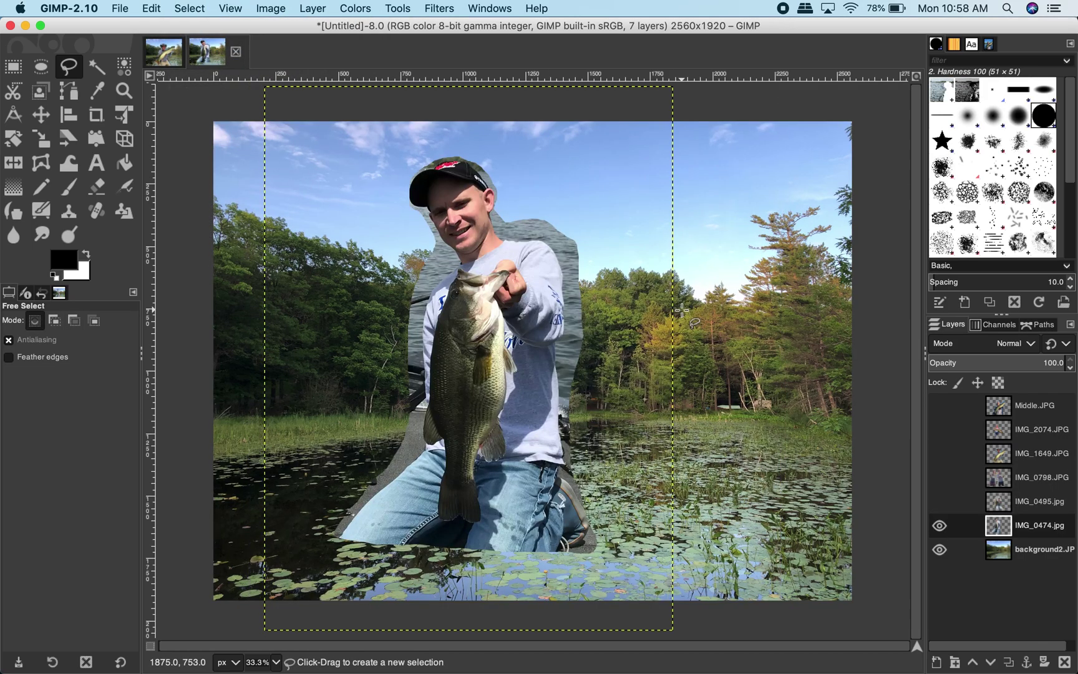
Make the IMG_0495.jpg, IMG_0798.JPG, IMG_1649.JPG, IMG_2074.JPG and Middle.JPG layers visible.
click(939, 501)
click(939, 478)
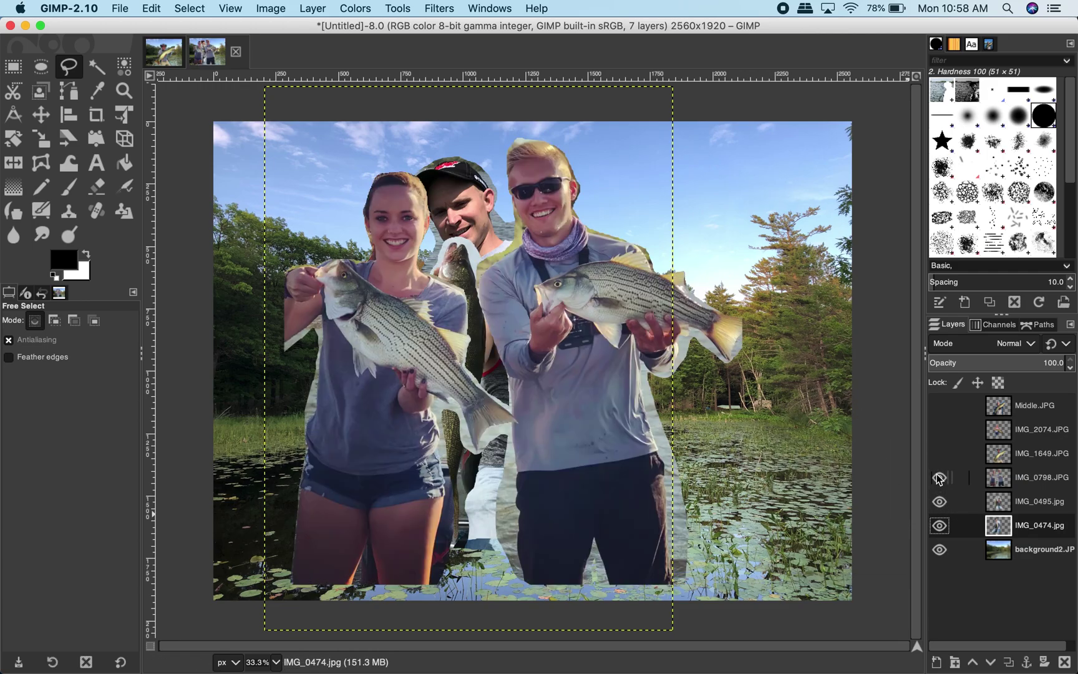
click(939, 454)
click(939, 430)
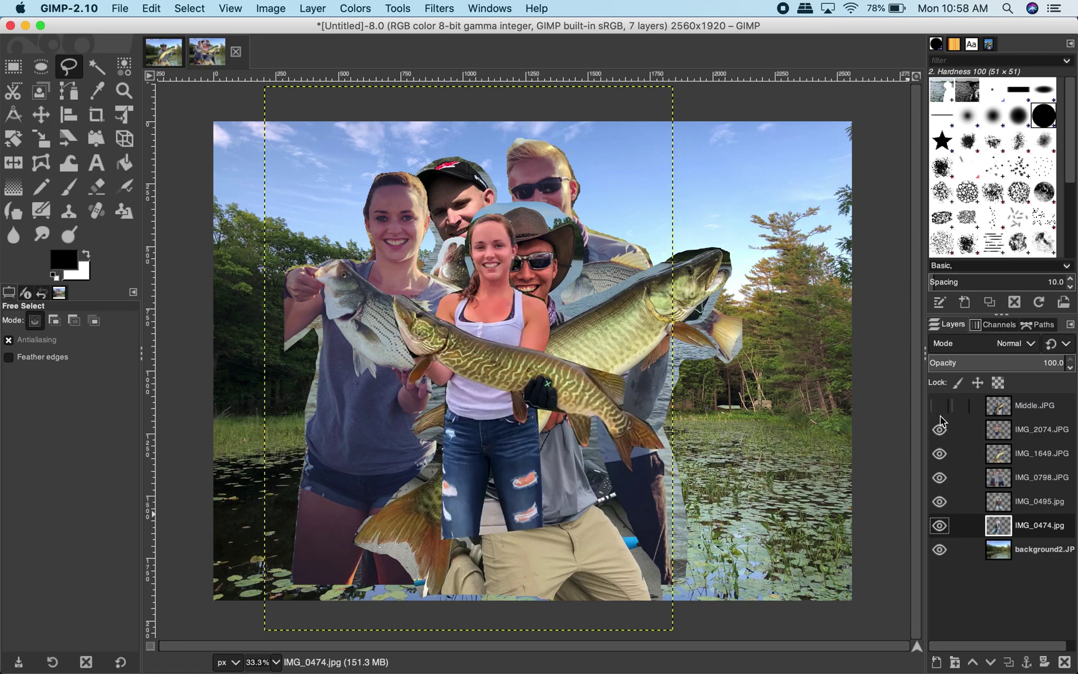
click(939, 405)
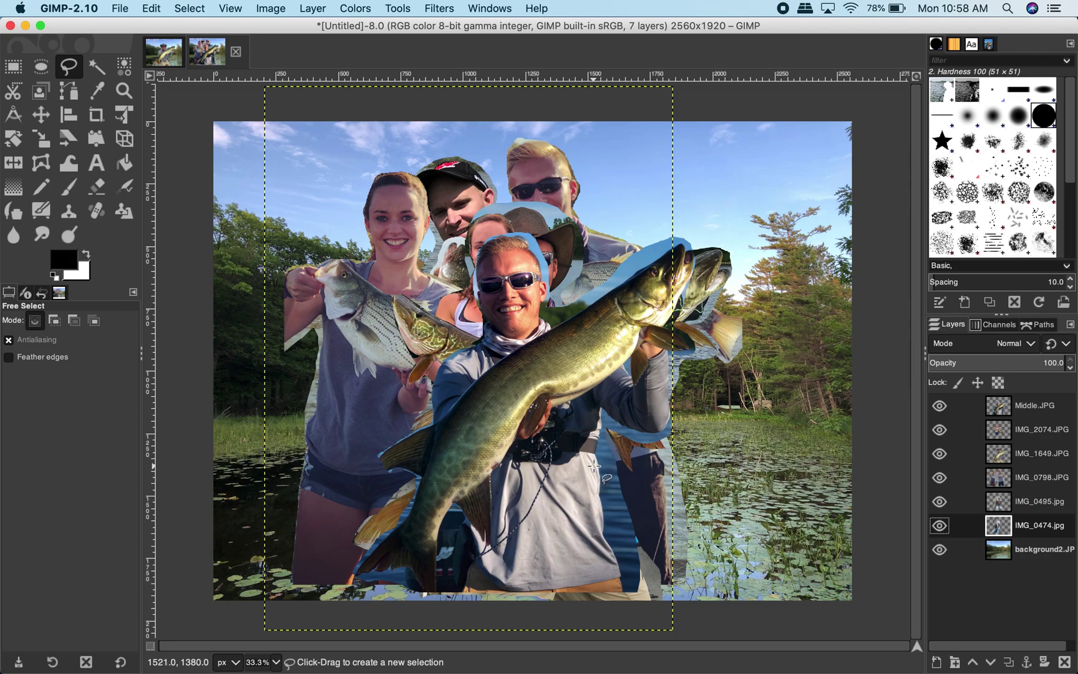
mouse_move(518, 671)
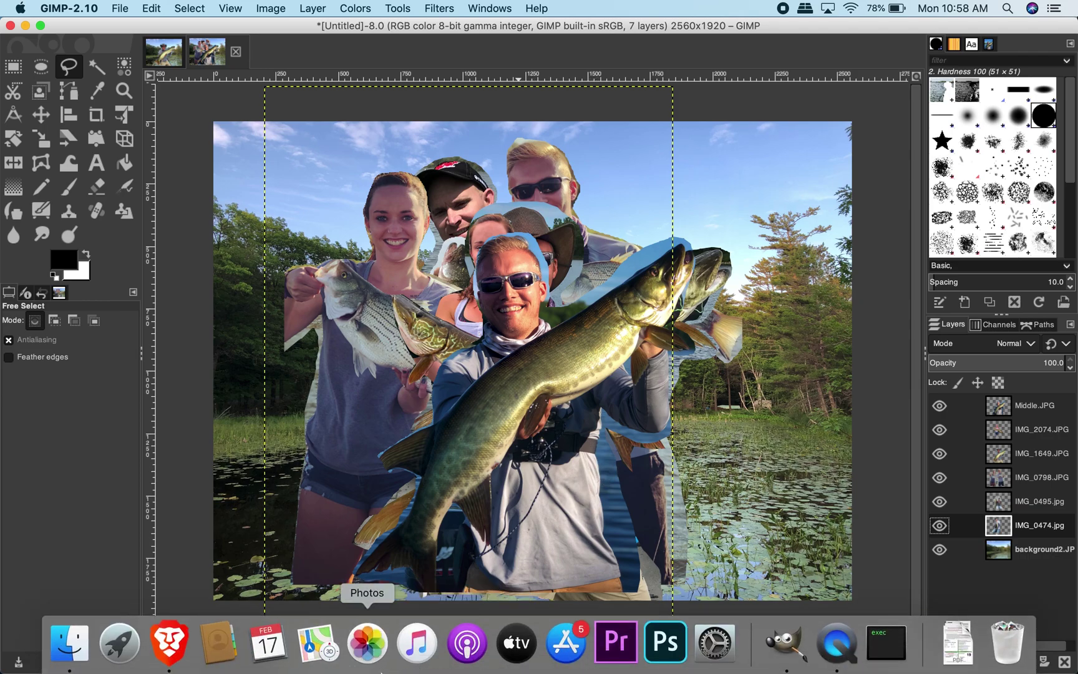
click(69, 643)
click(93, 8)
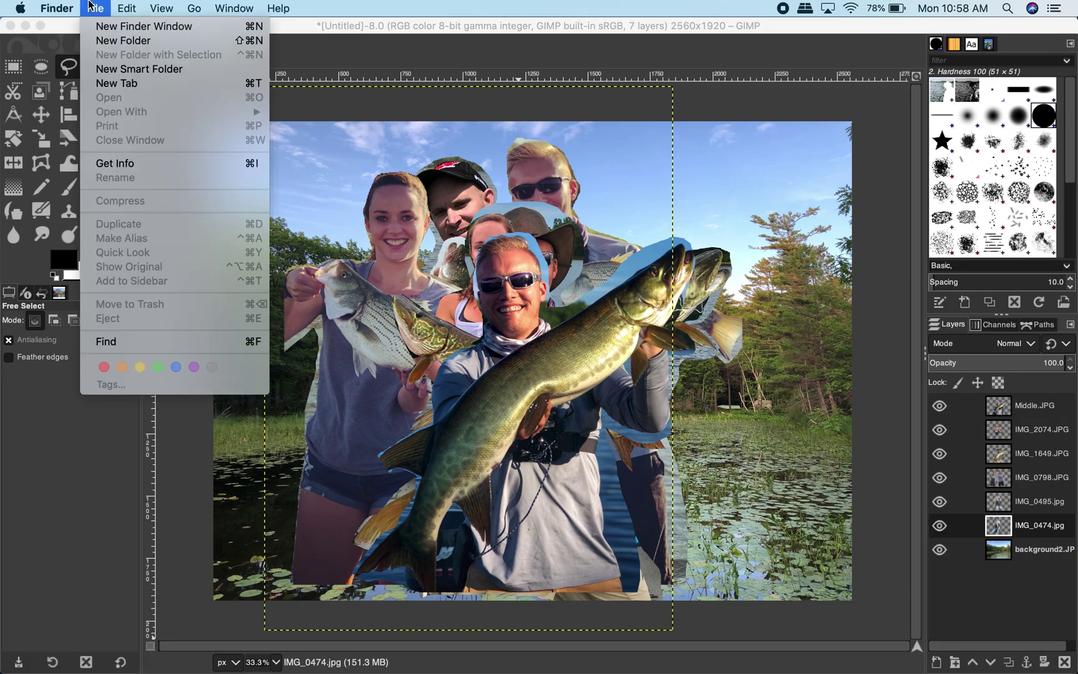
Open Channel Art Template (Fireworks).png from the Desktop's Channel Art Templates folder as a new layer in the composite.
click(119, 9)
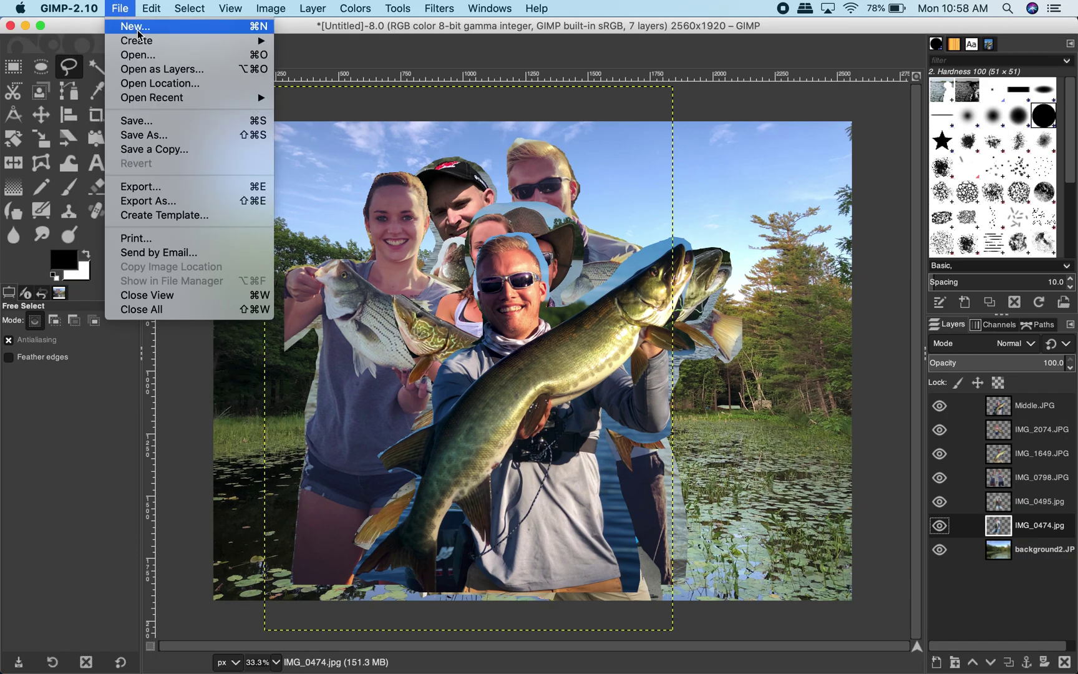
click(156, 70)
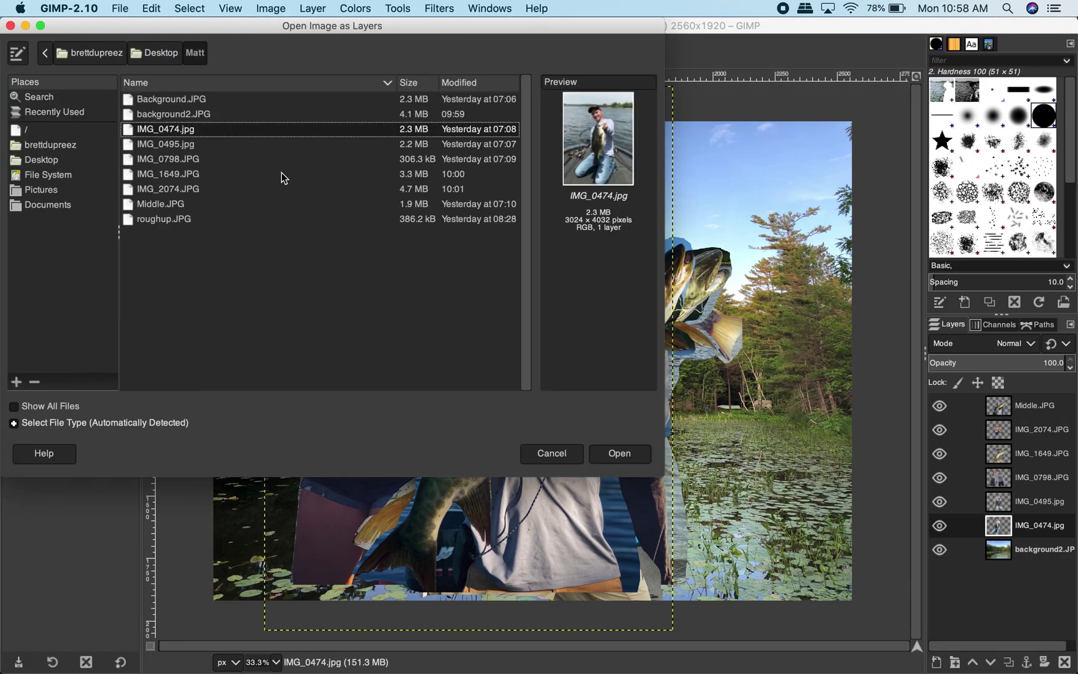
click(154, 53)
double_click(198, 102)
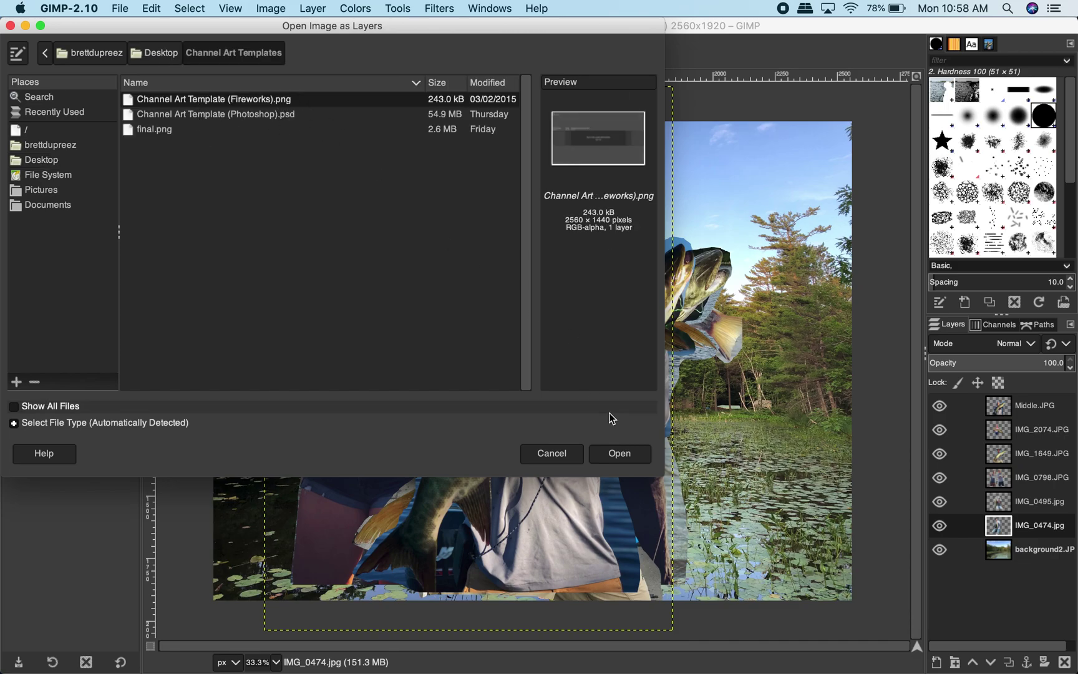
click(621, 452)
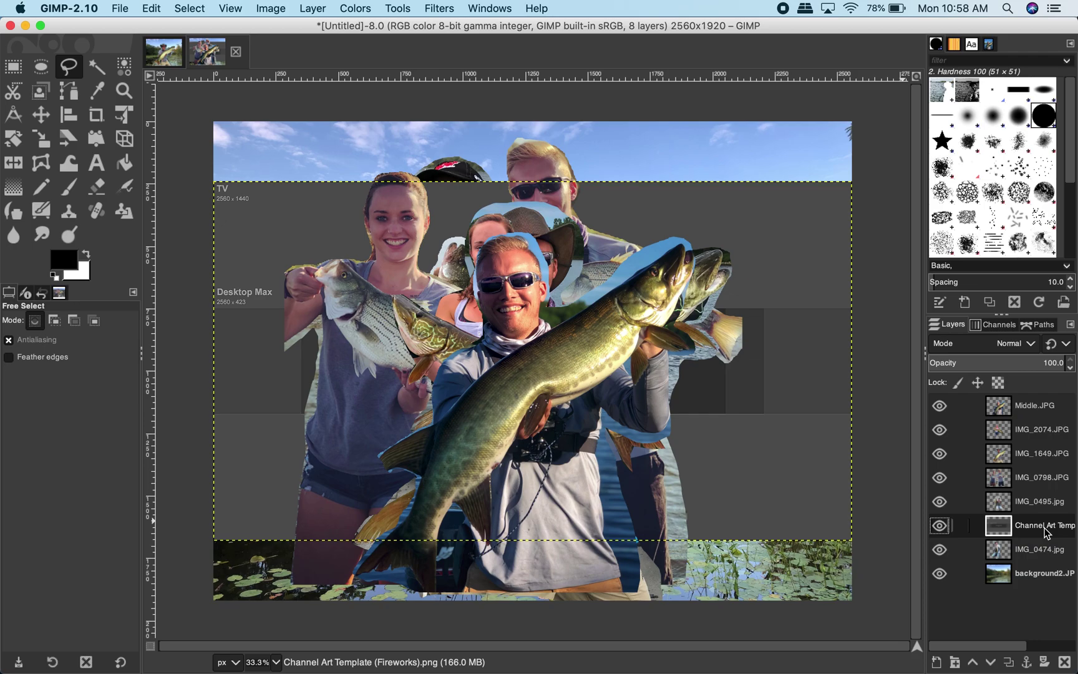
Move the Channel Art Template layer above all other layers and hide the six cut-out photo layers.
drag(1046, 531, 1024, 406)
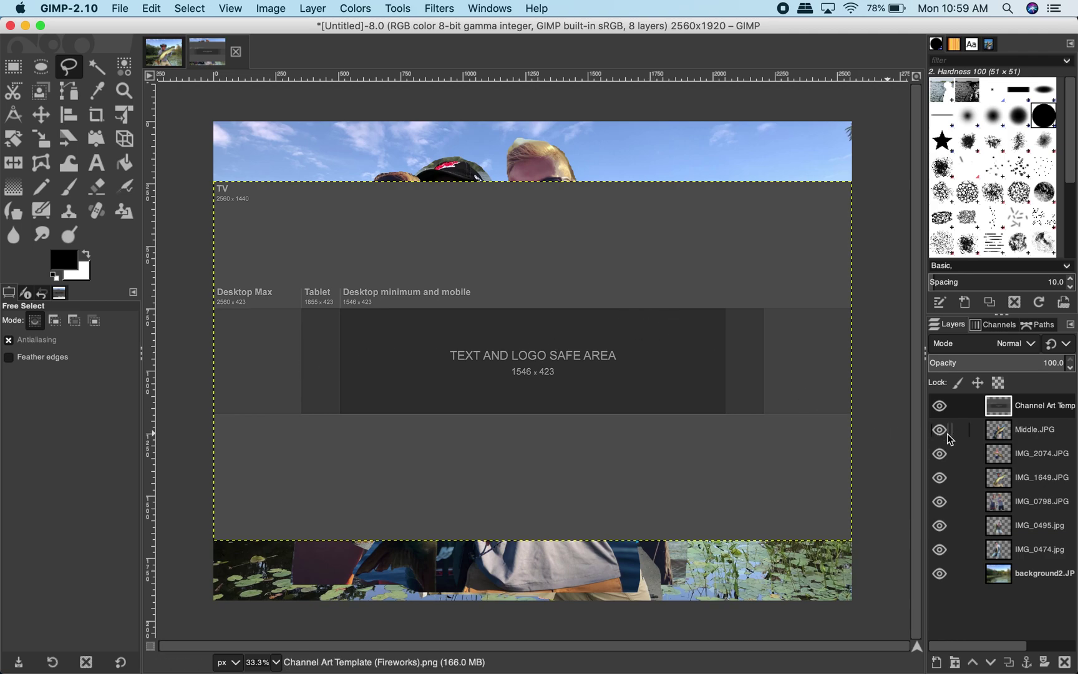
drag(947, 438, 951, 544)
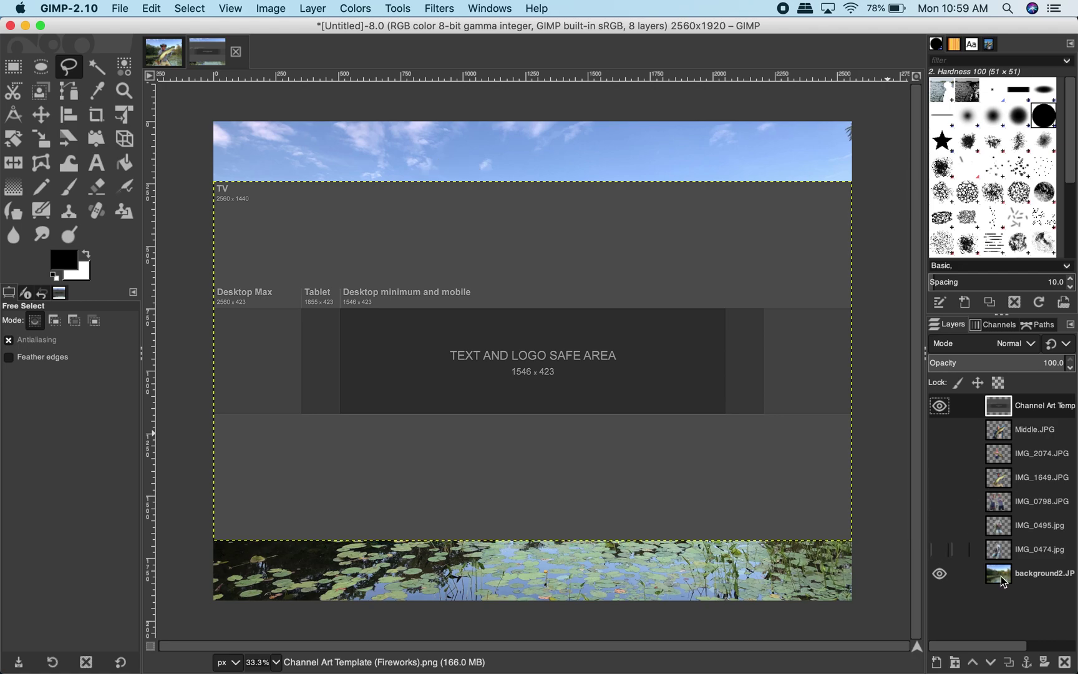
Set the Channel Art Template layer's opacity to 50.
click(1060, 365)
text(50)
key(Return)
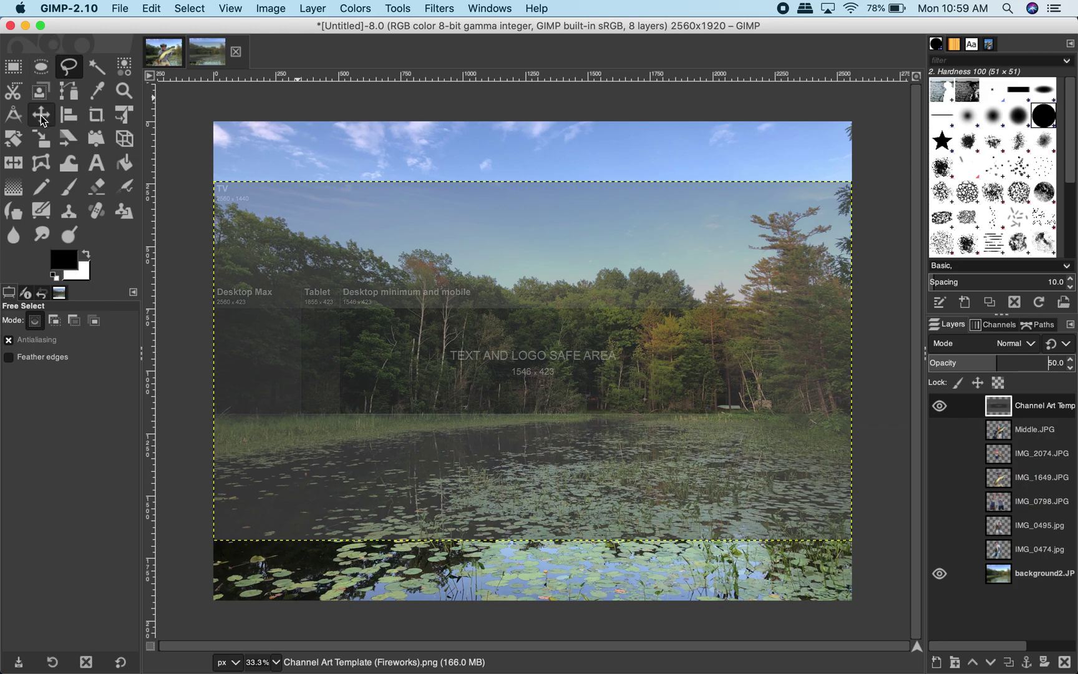
Move the Channel Art Template layer down so its lower edge lies just above the bottom edge of the lake background.
click(42, 116)
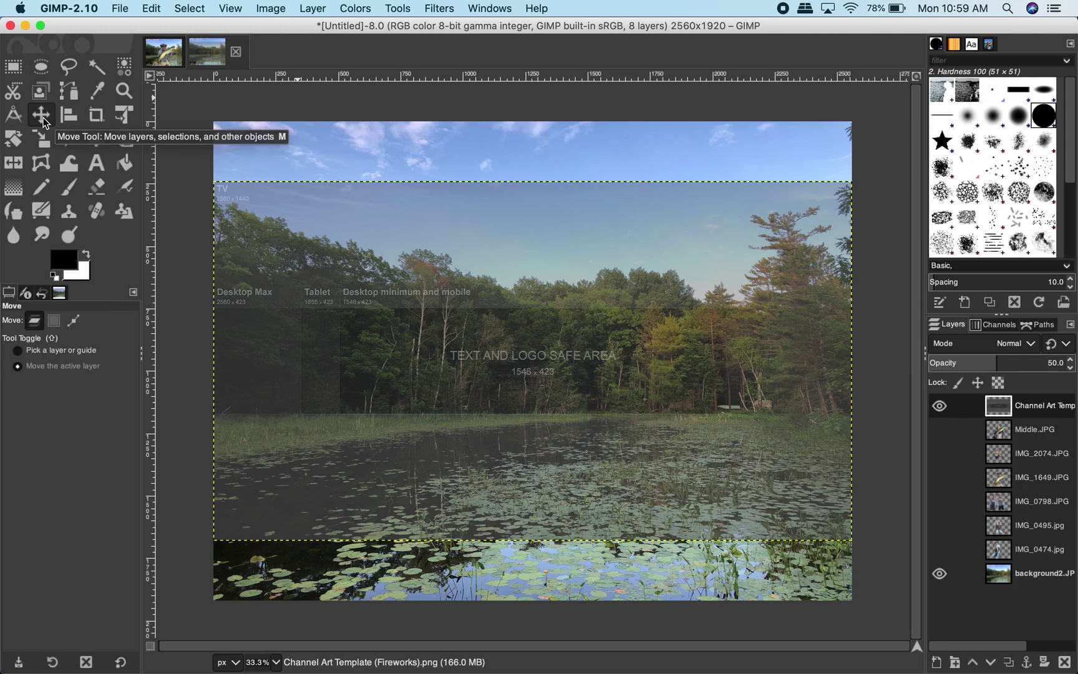
drag(489, 371, 492, 422)
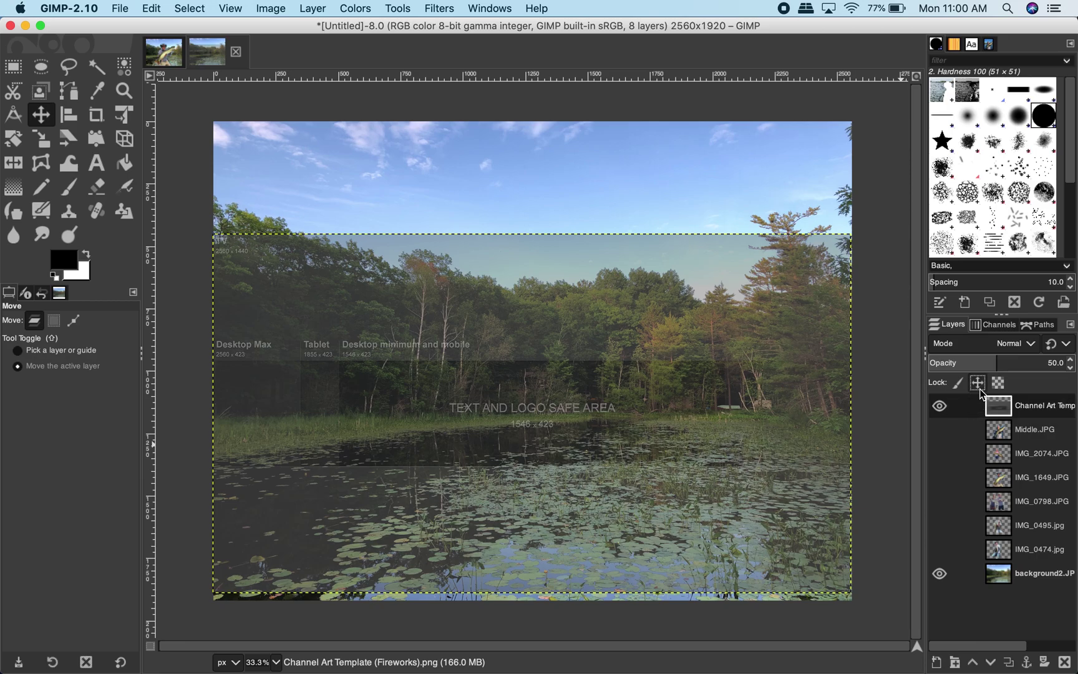
Show the Middle.JPG layer, scale it to 430 x 573 px and centre it within the template's text and logo safe area.
click(1048, 578)
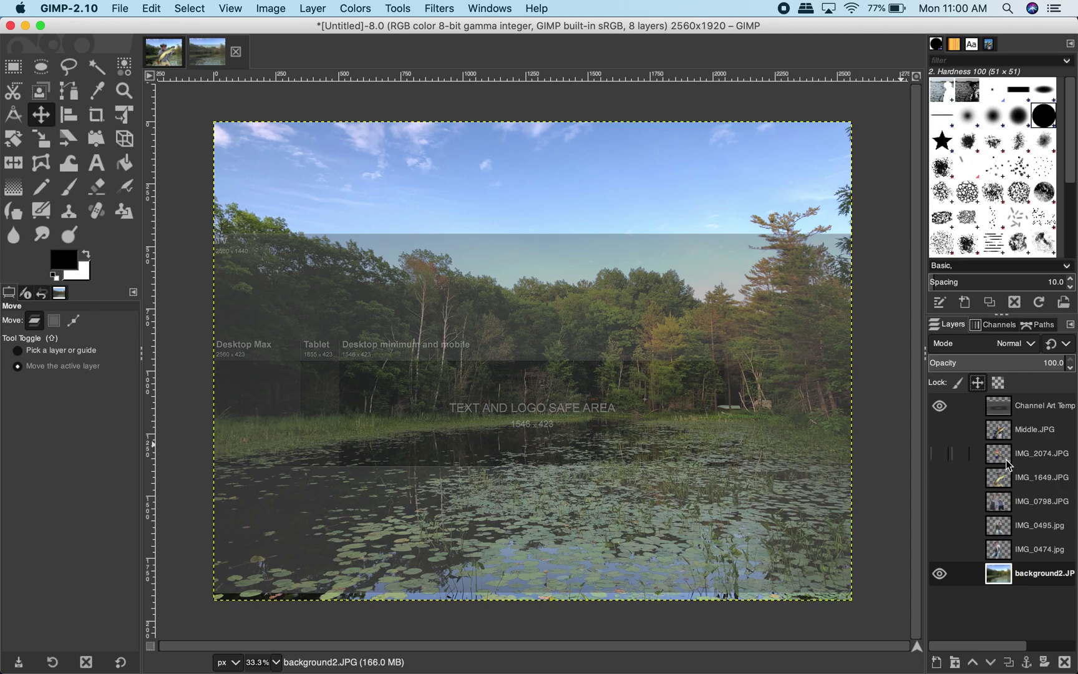
click(939, 431)
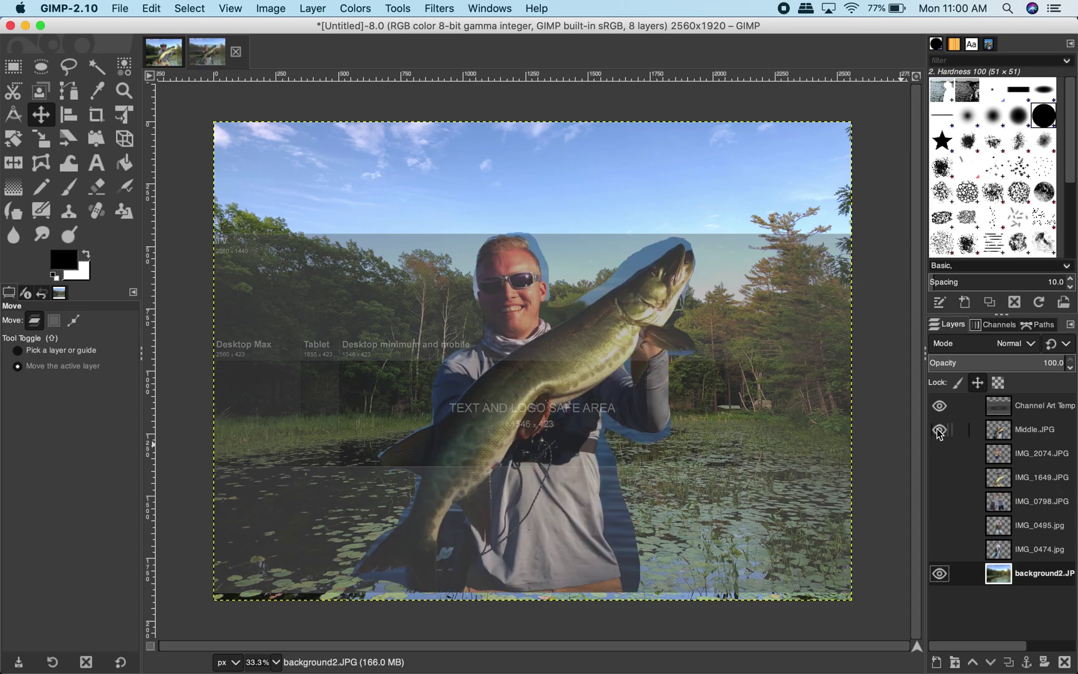
click(1038, 435)
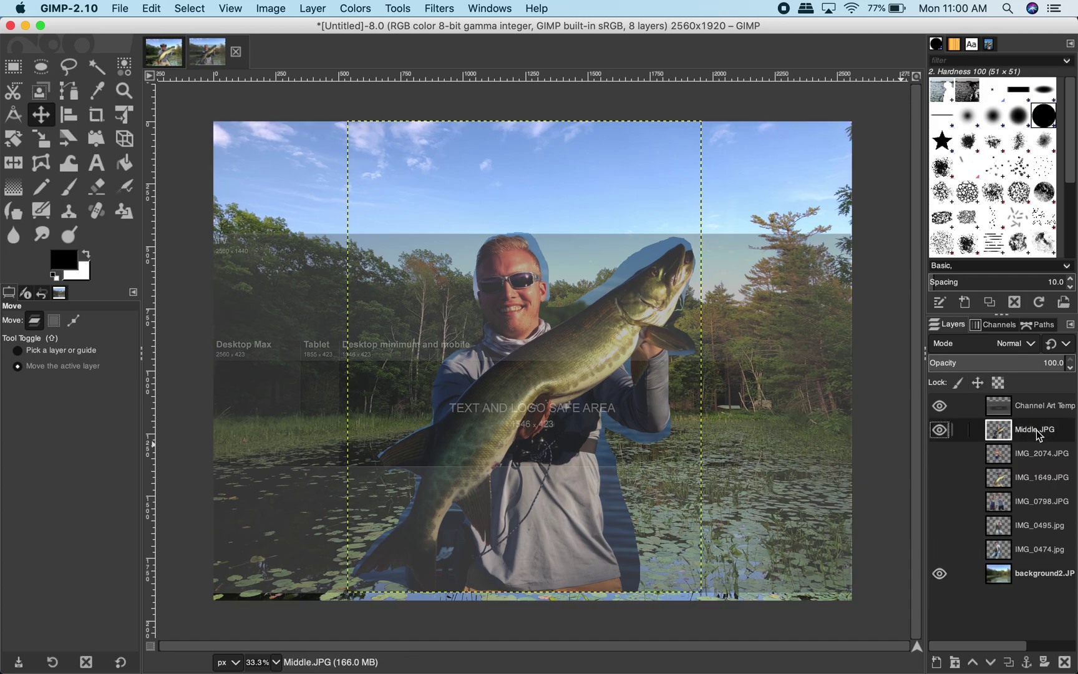
click(48, 146)
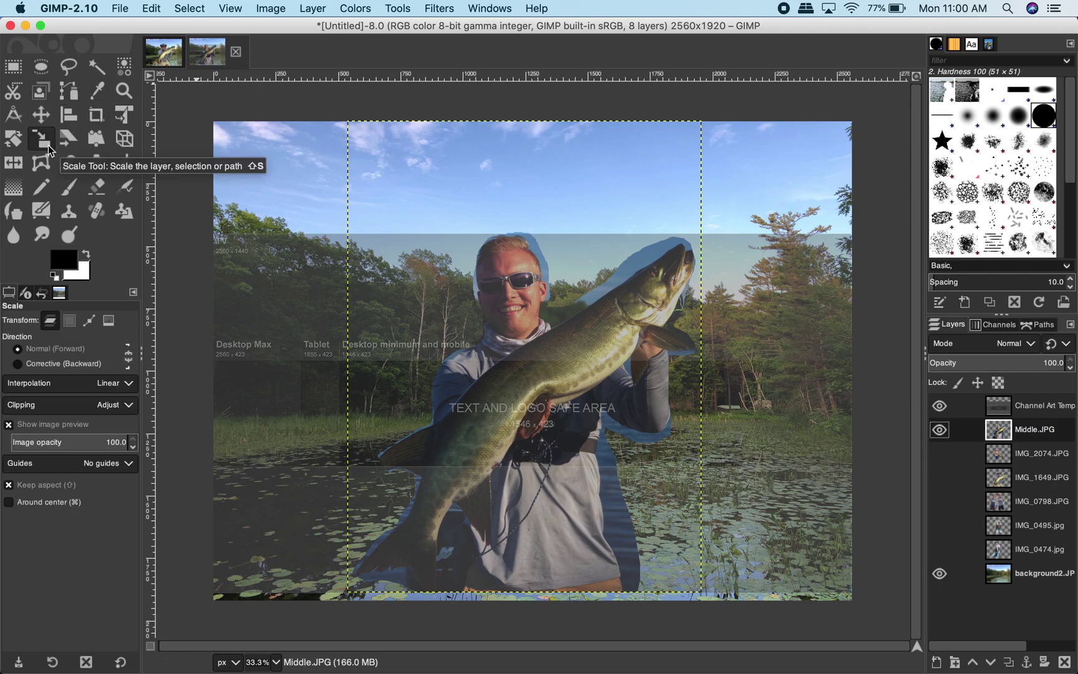
drag(393, 175, 544, 366)
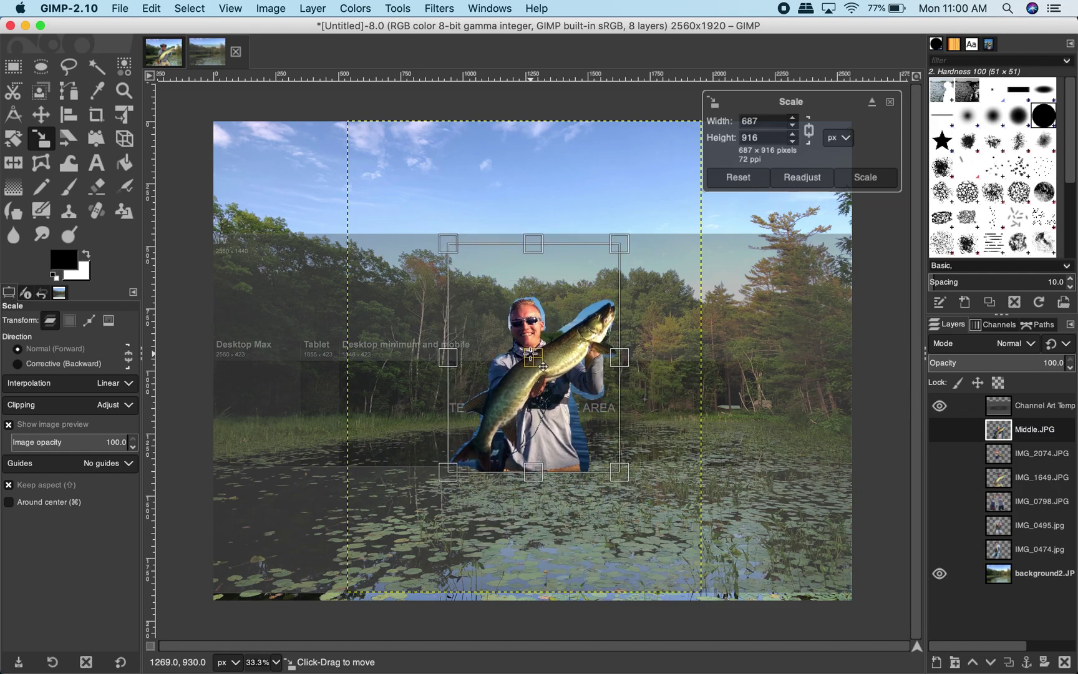
drag(449, 246, 504, 338)
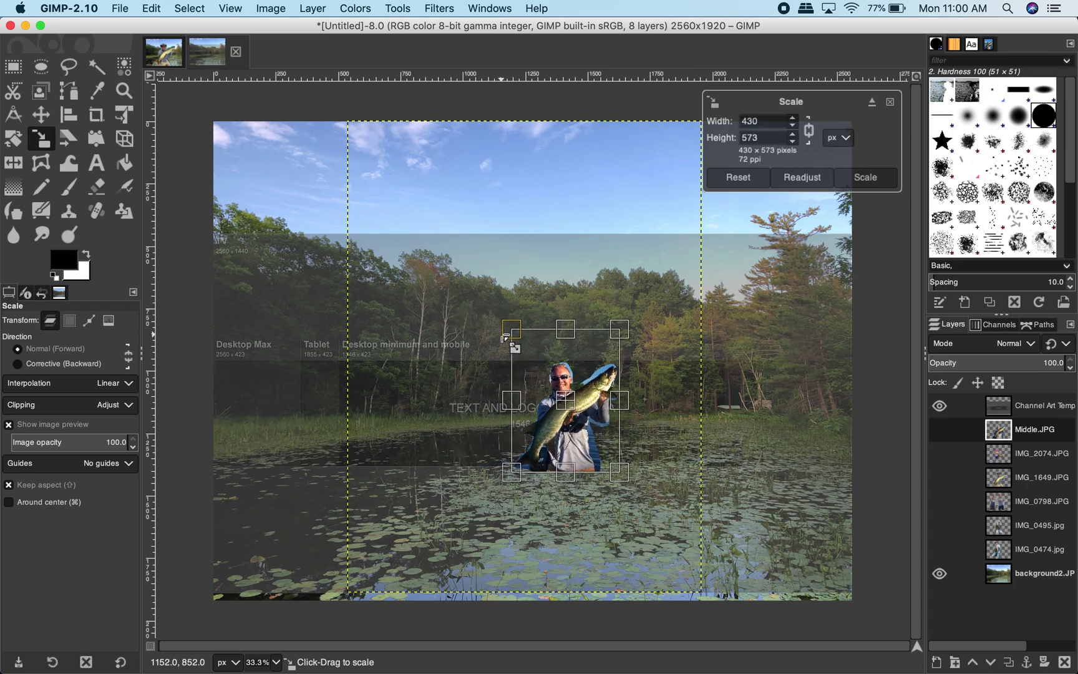
drag(575, 408, 546, 404)
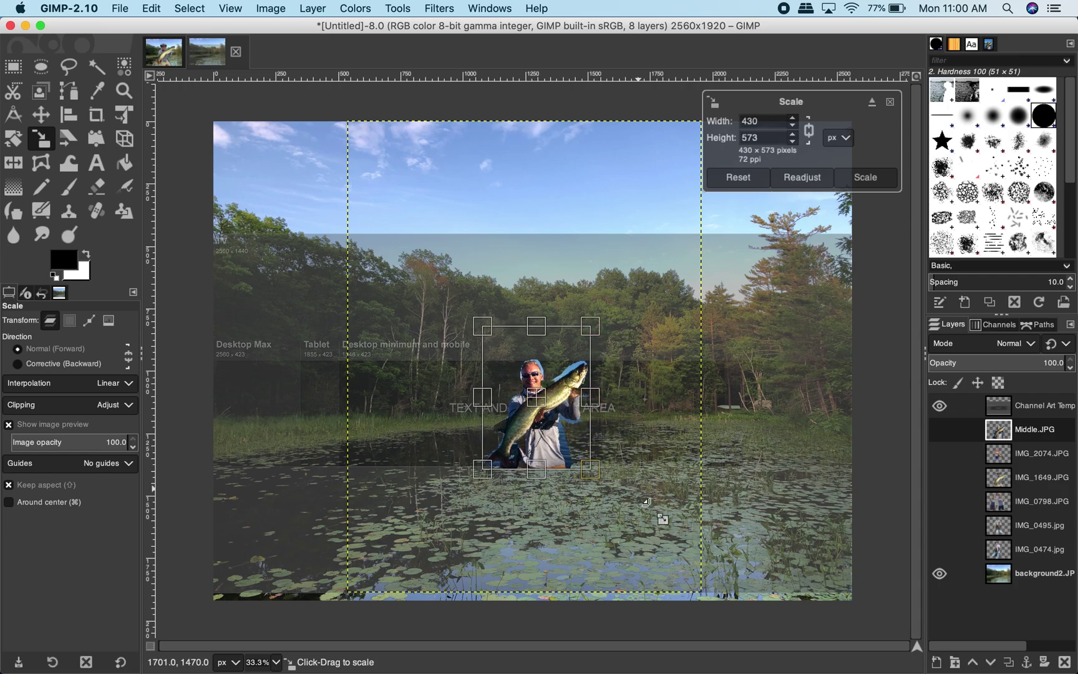
click(939, 430)
click(940, 431)
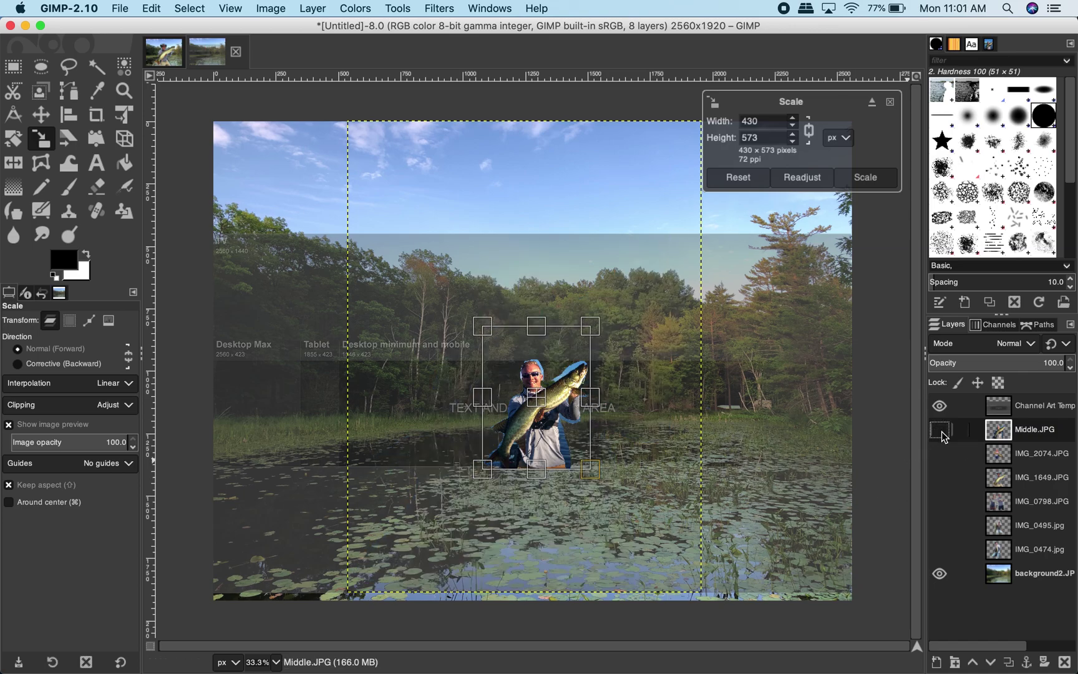
click(865, 179)
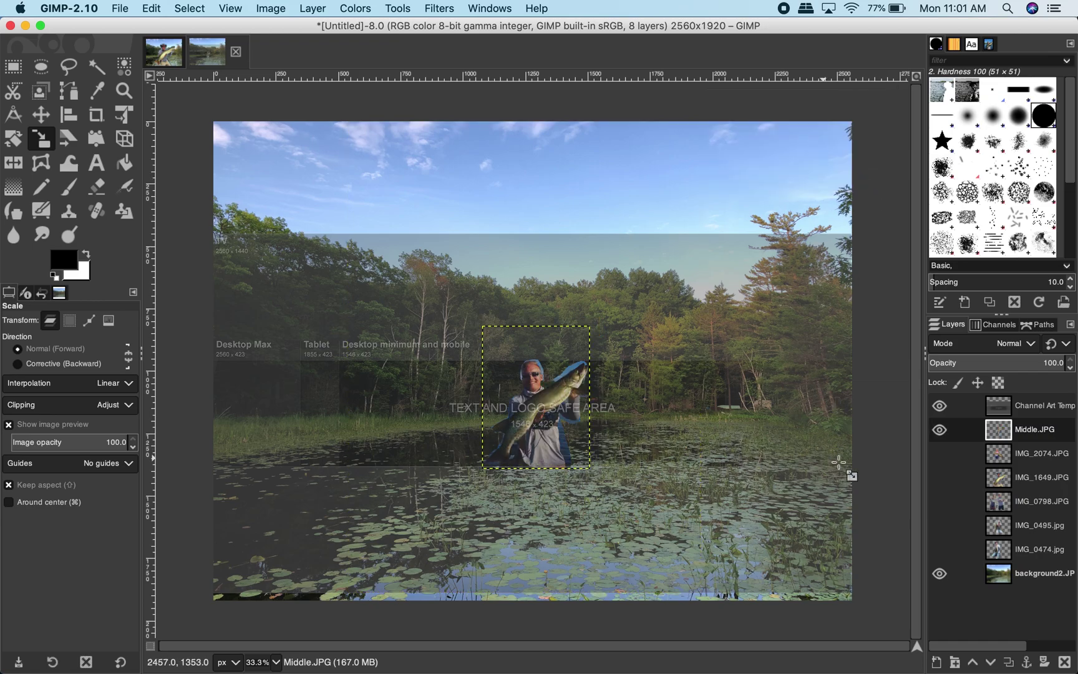
Show the IMG_2074.JPG layer and start scaling it to about 501 x 668 px near the right edge of the lake background.
click(940, 452)
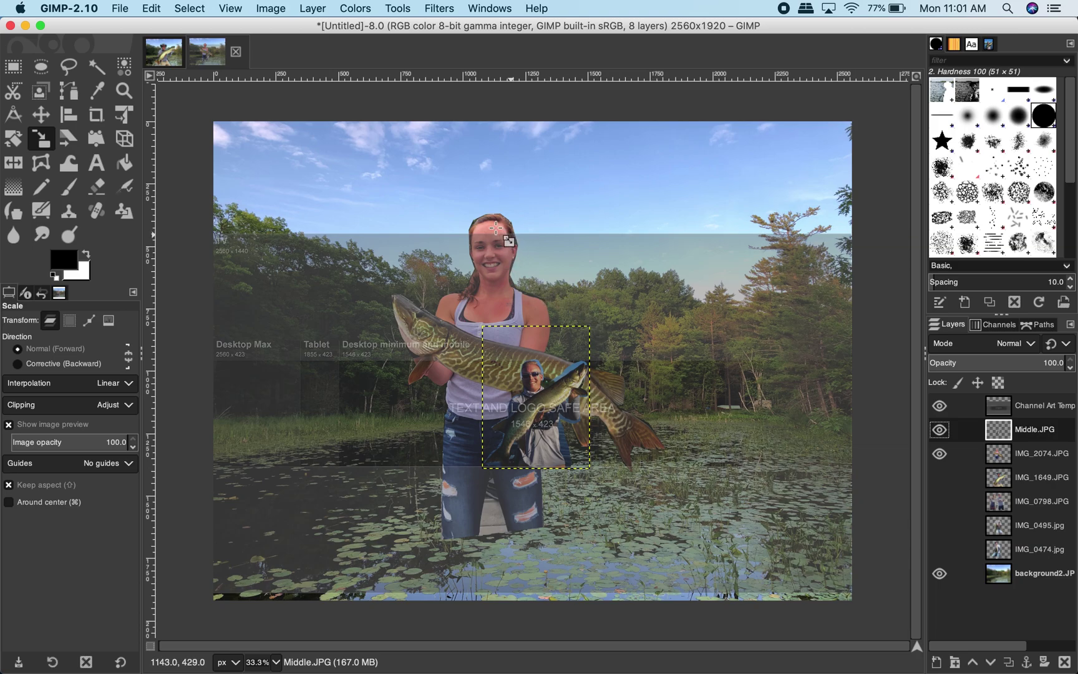
click(1036, 463)
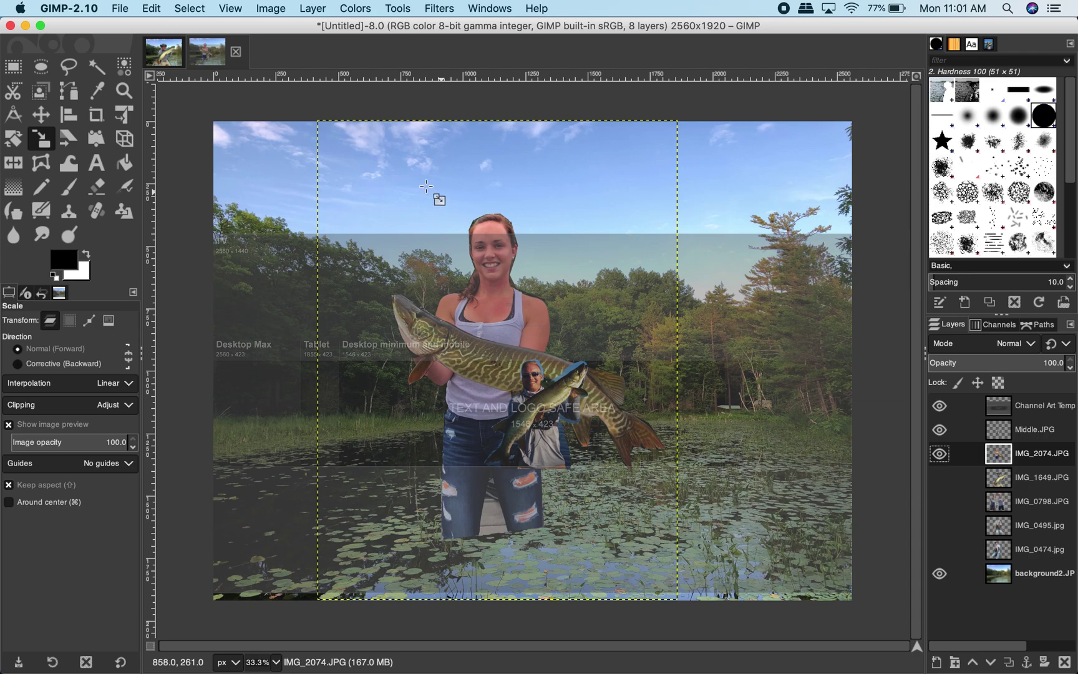
drag(436, 200, 800, 418)
drag(711, 325, 724, 341)
drag(791, 412, 797, 419)
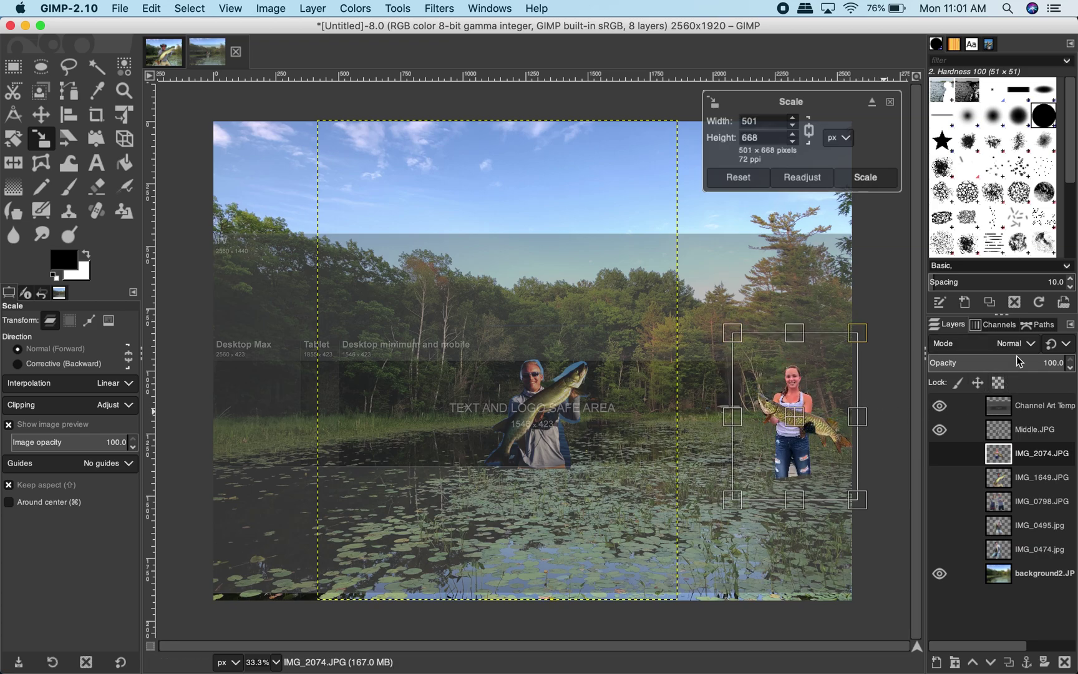
Raise the Channel Art Template layer's opacity to 96.
click(1040, 410)
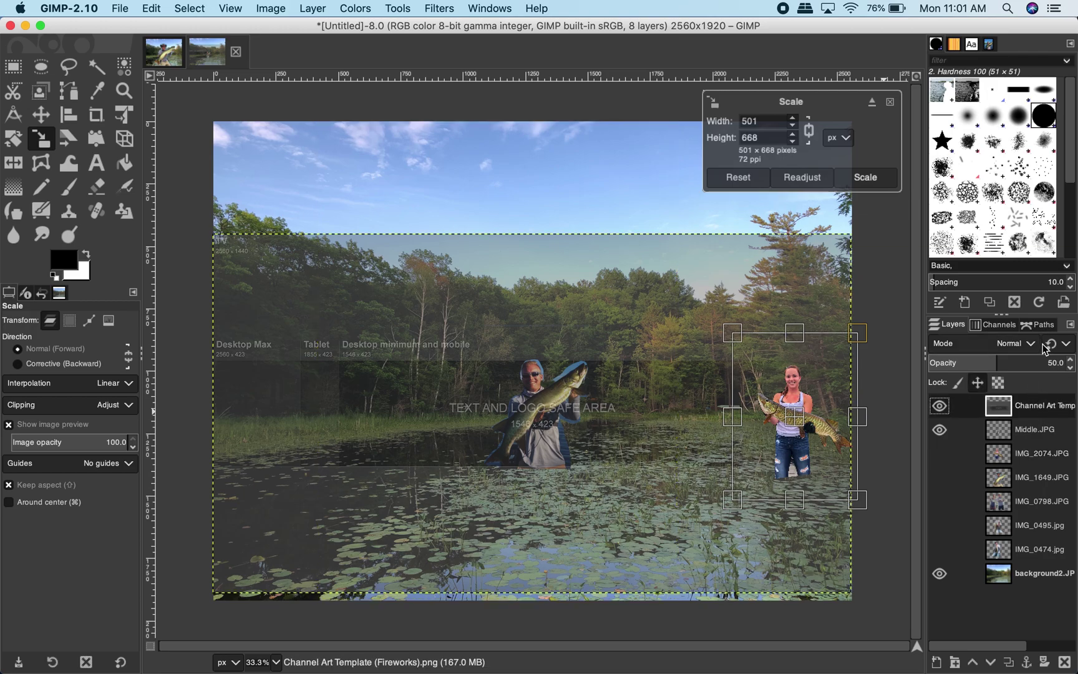
click(1070, 362)
drag(1070, 361, 1071, 362)
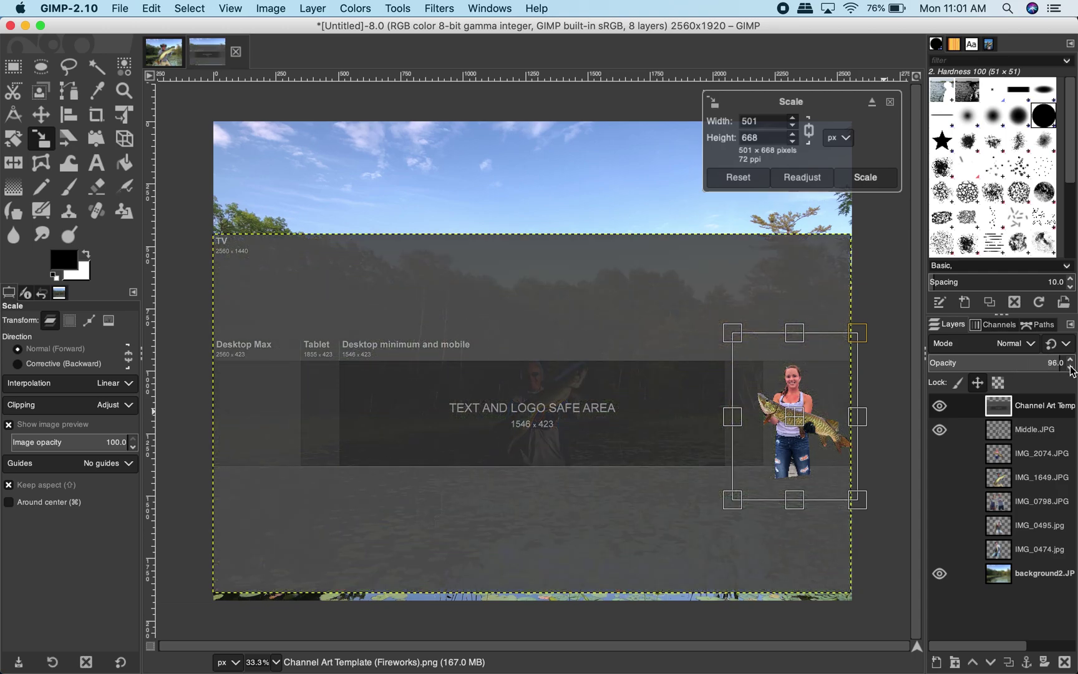
Scale IMG_2074.JPG to 549 x 732 px at the right end of the Desktop Max band and check it with the template briefly hidden.
click(807, 434)
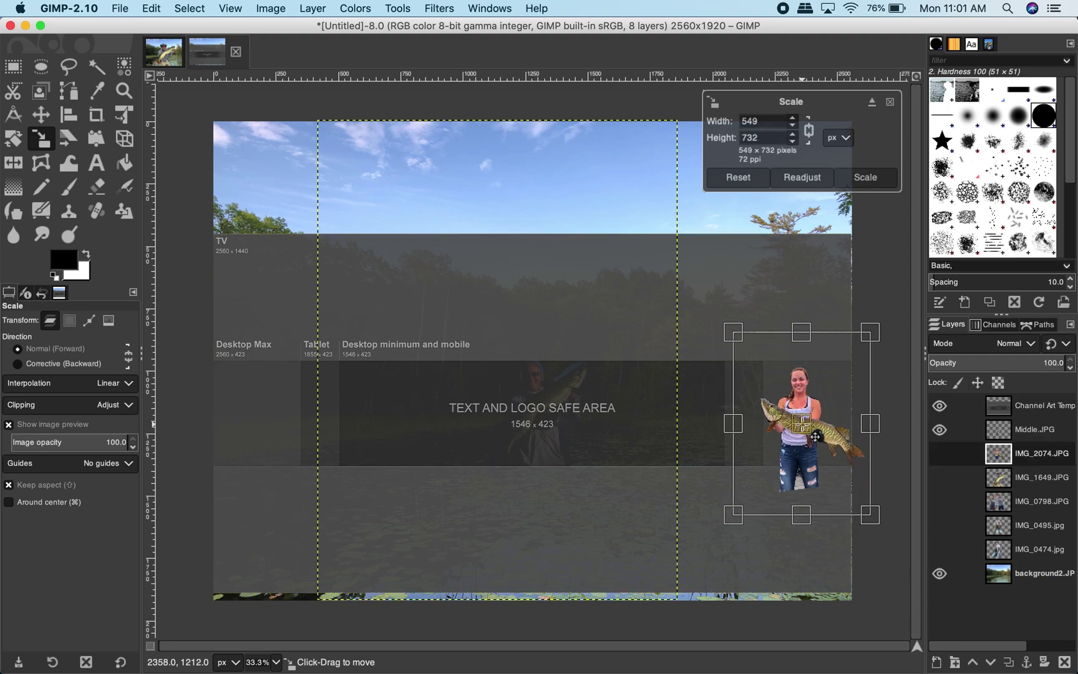
drag(807, 431, 795, 432)
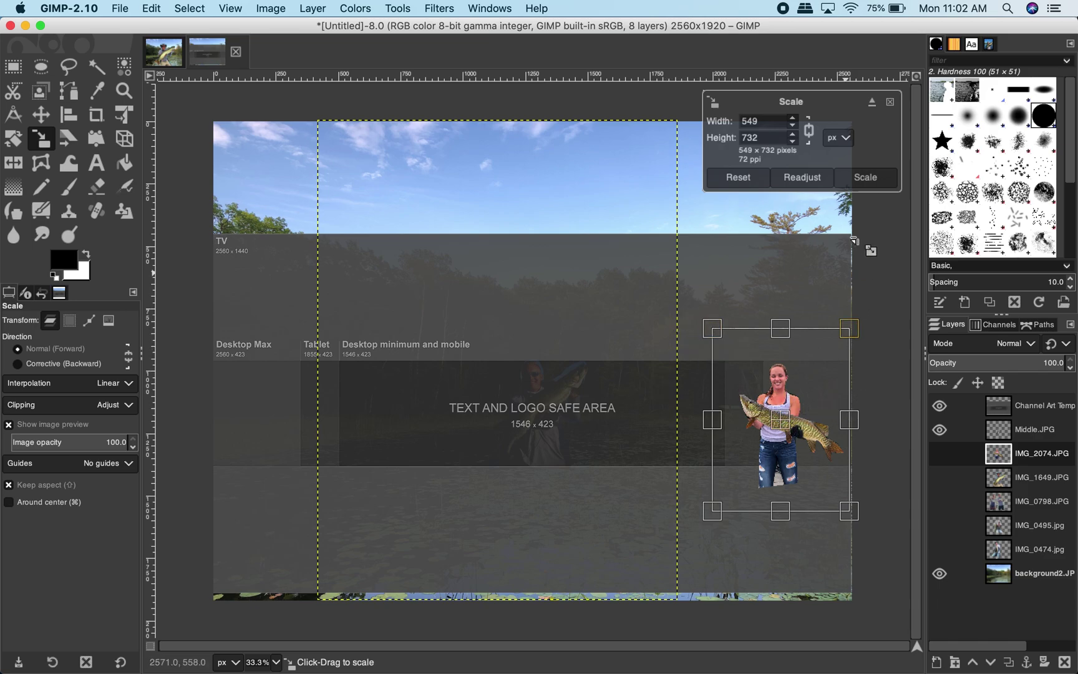
click(865, 178)
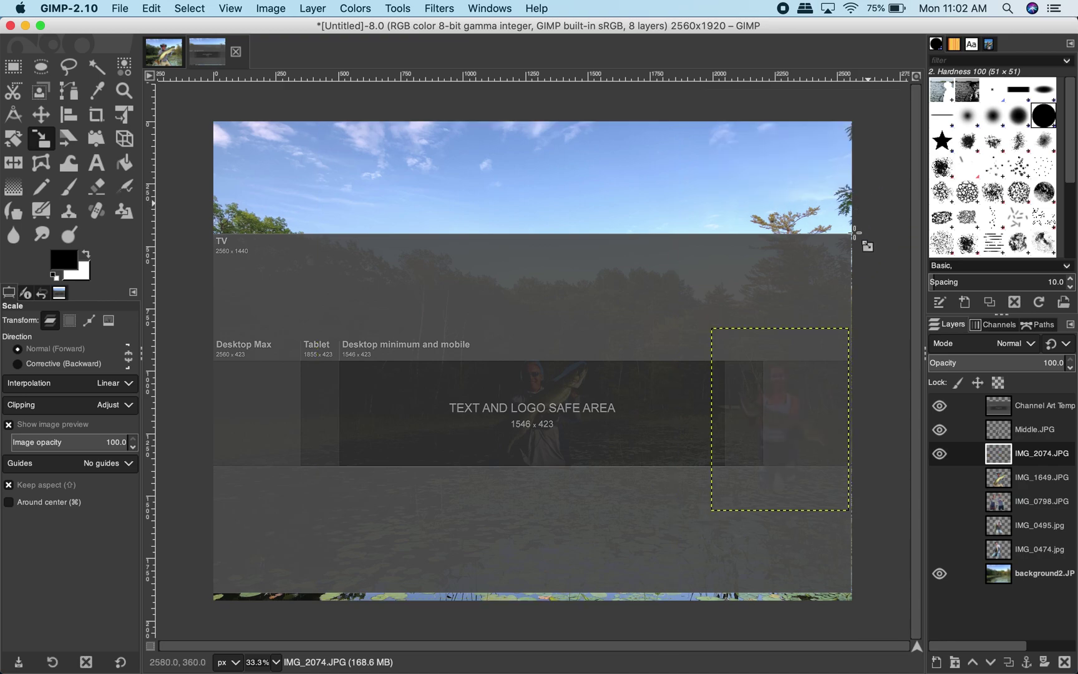
click(939, 454)
click(940, 407)
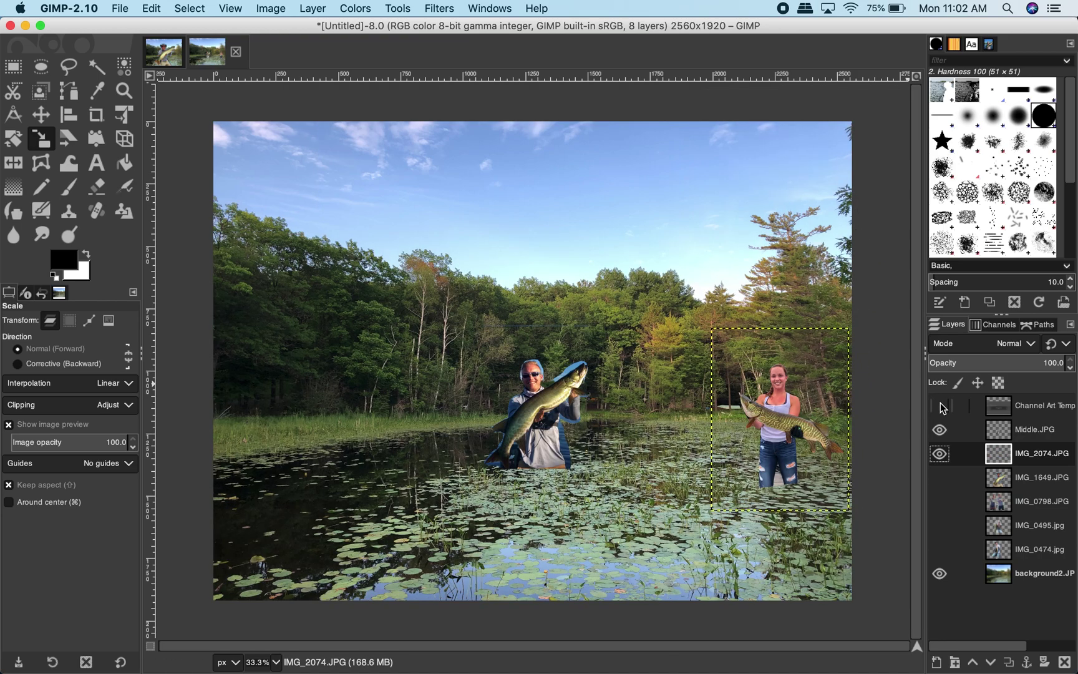
click(941, 406)
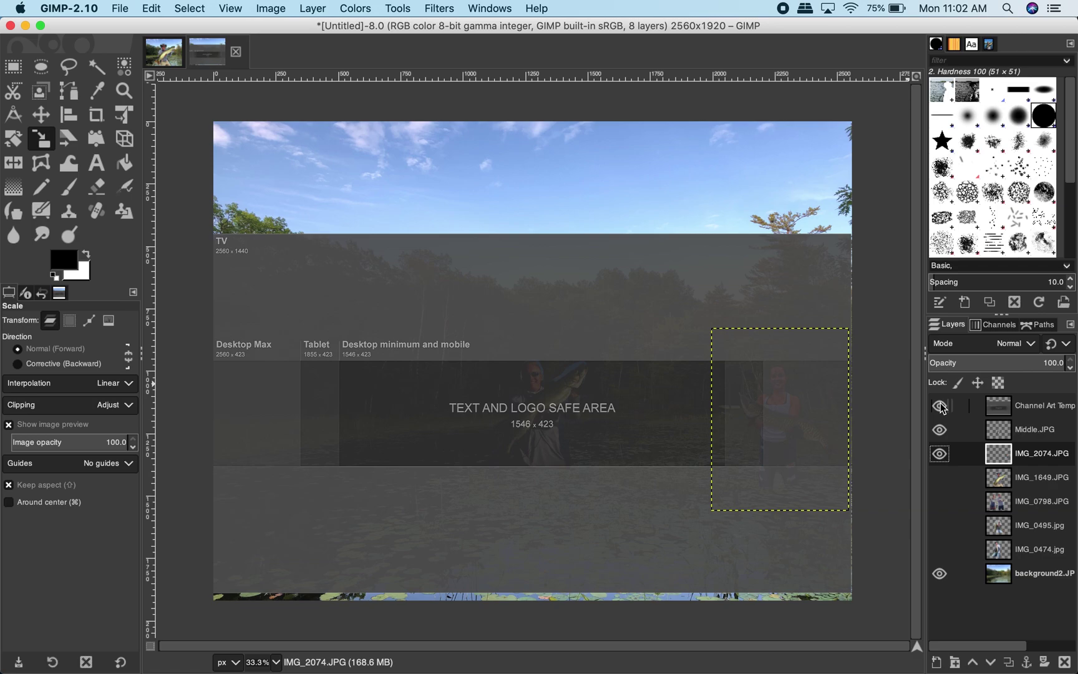
Scale the IMG_1649.JPG layer to 519 x 692 px and place it at the left edge of the Desktop Max band.
click(1041, 478)
click(426, 449)
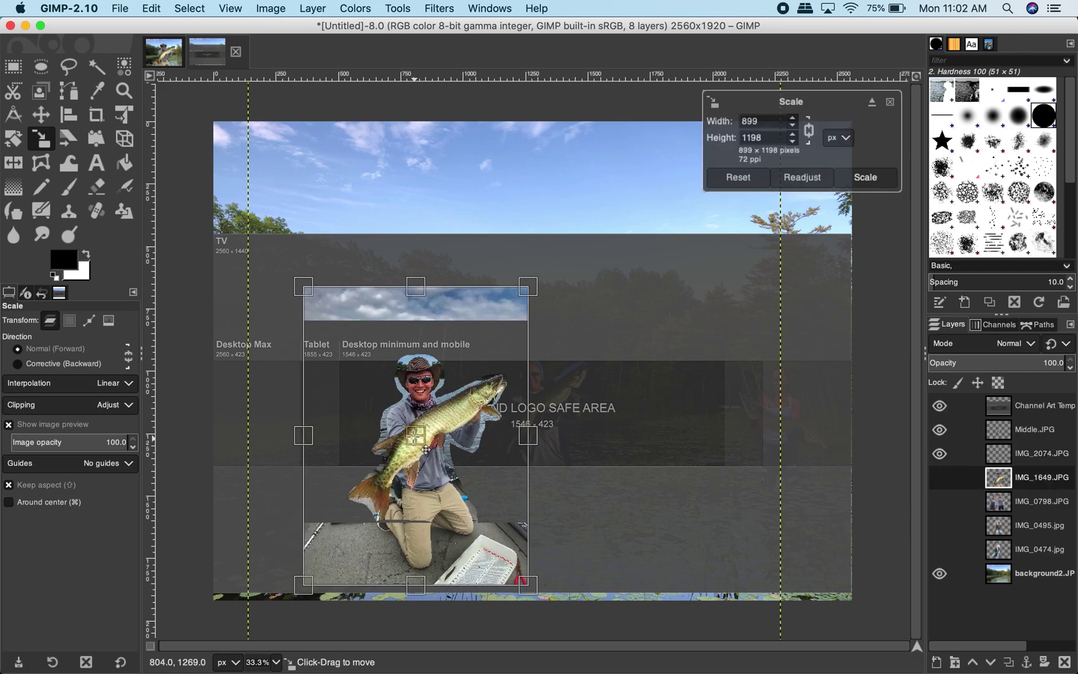
drag(427, 449, 395, 423)
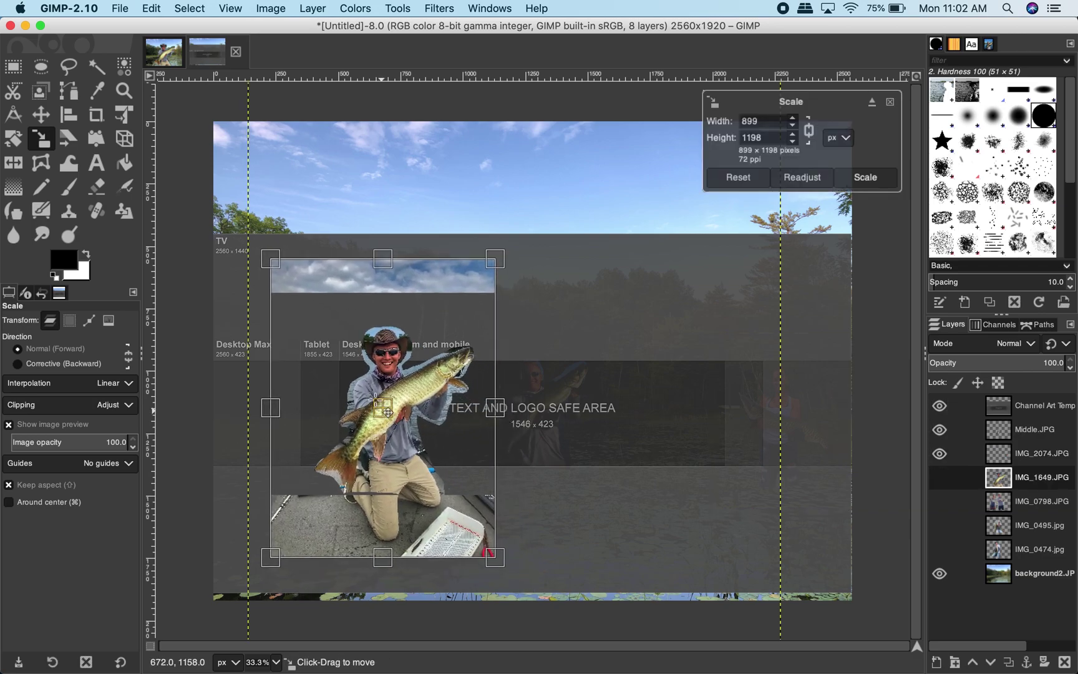
drag(277, 265, 376, 386)
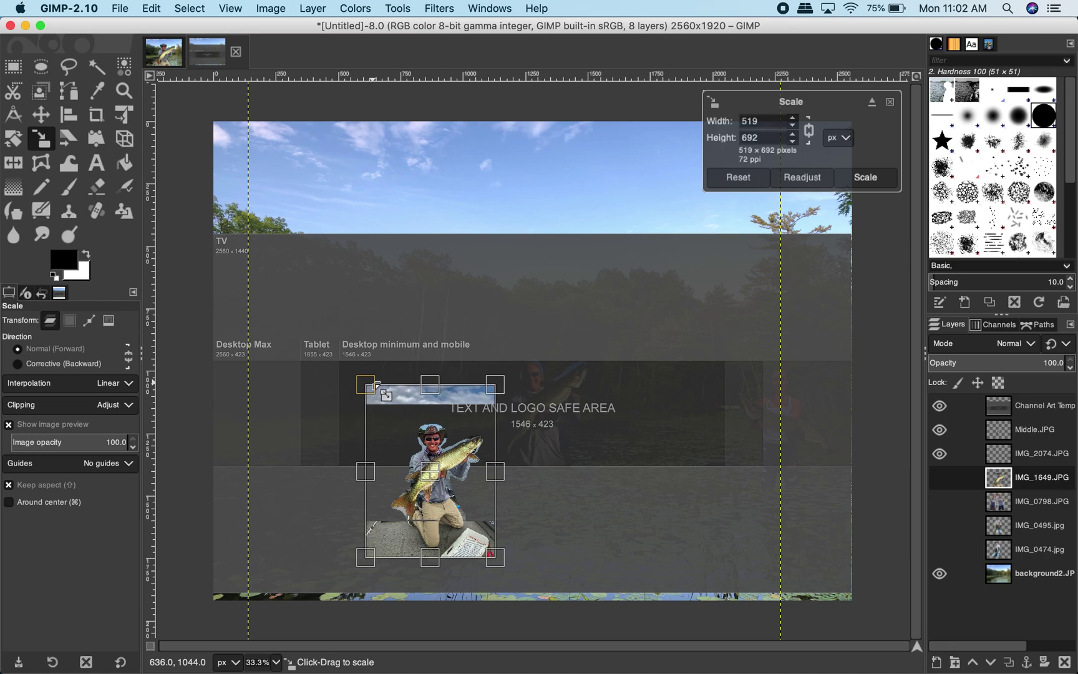
drag(440, 484, 286, 431)
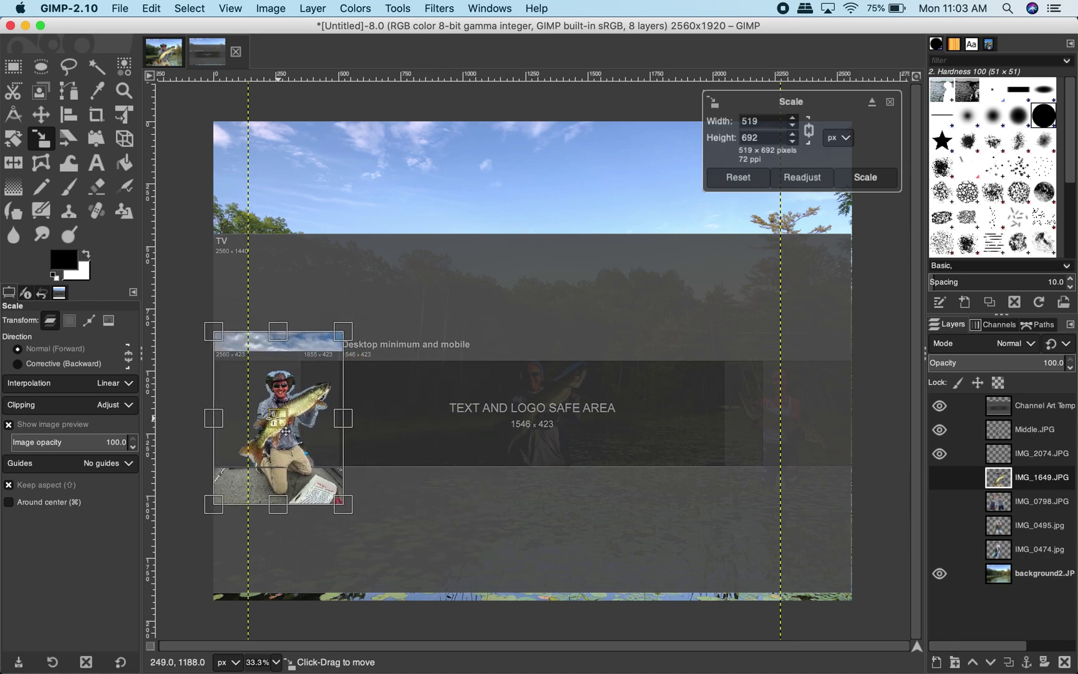
click(872, 176)
Scale the IMG_0798.JPG layer to 587 x 587 px and place it between the Middle and IMG_2074 cut-outs.
click(1040, 502)
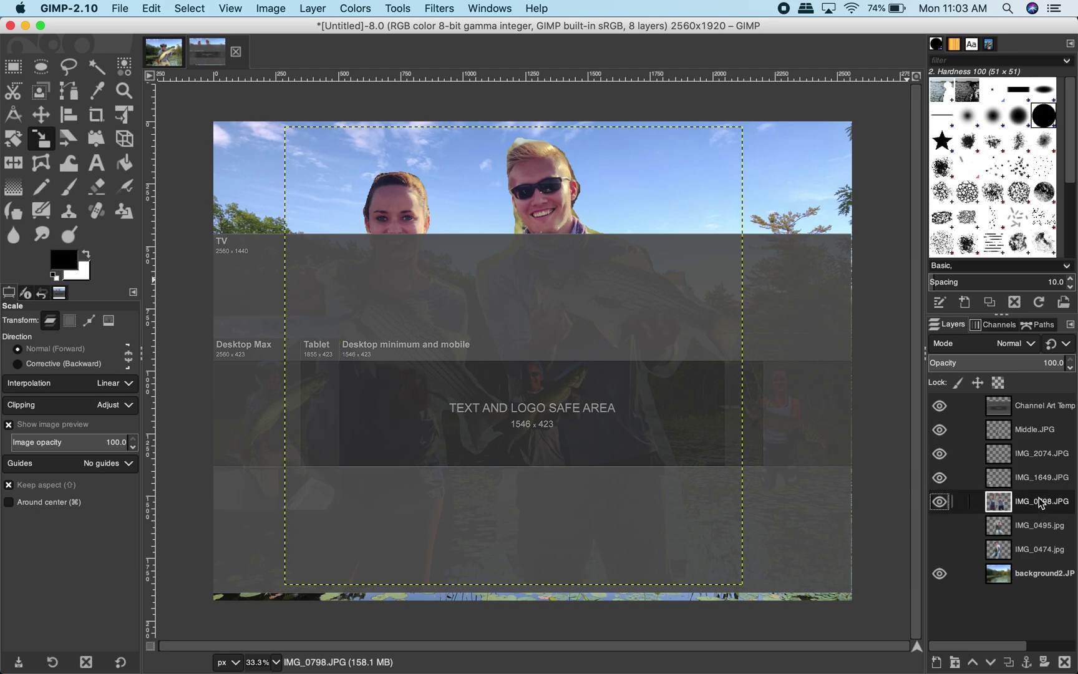
click(361, 167)
drag(361, 168, 686, 441)
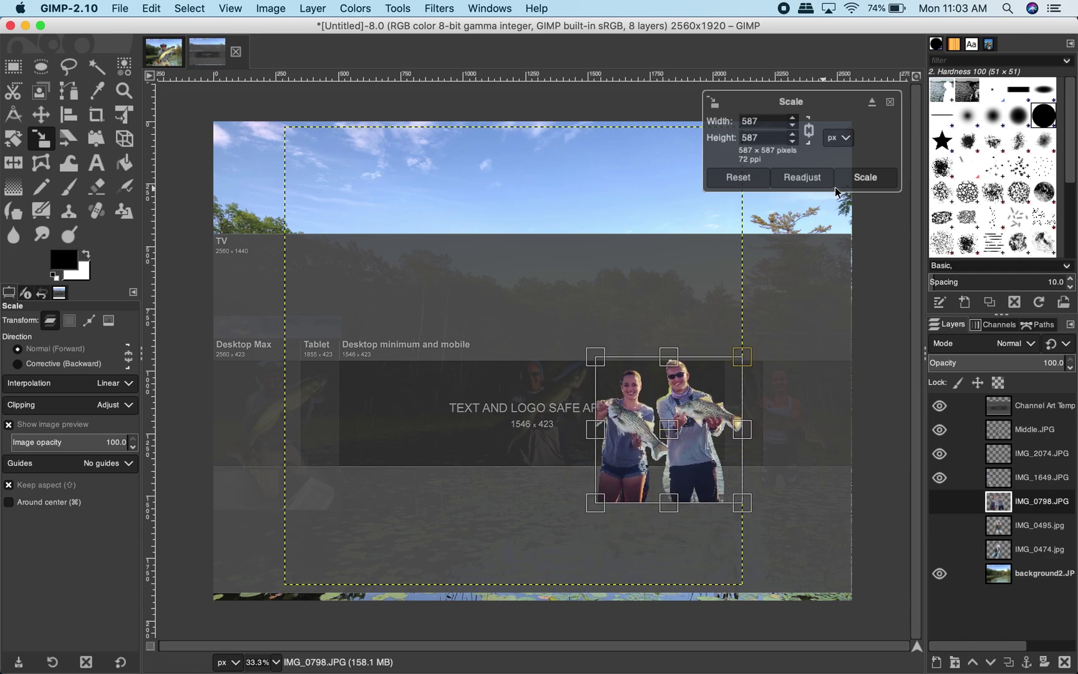
click(866, 178)
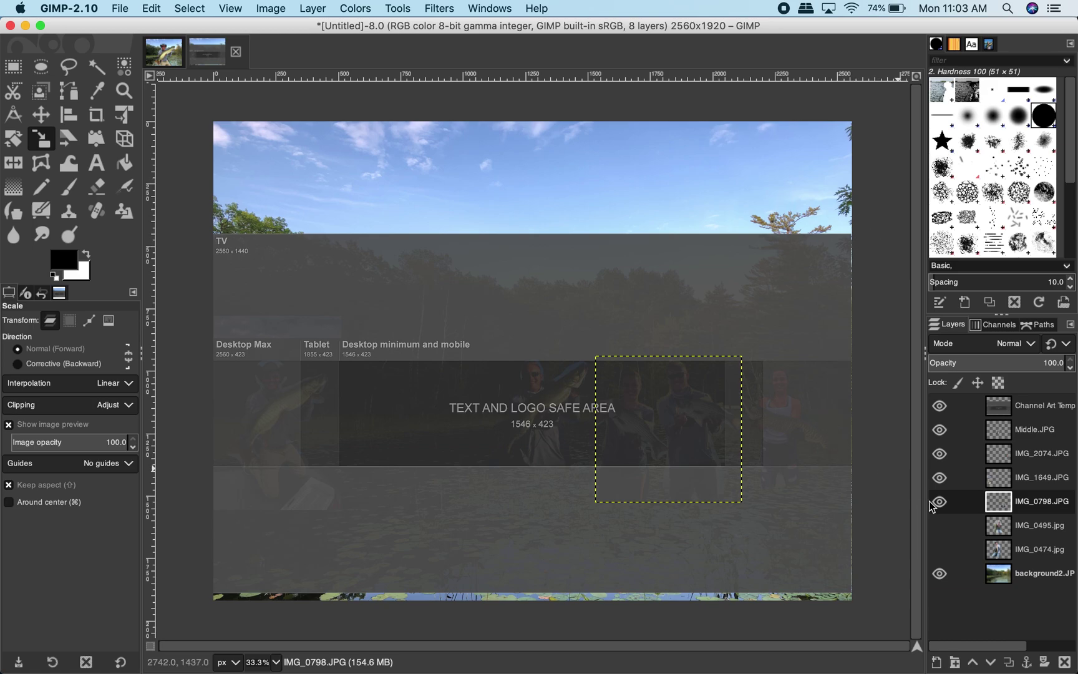
Show the IMG_0495.jpg layer, scale it to 464 x 619 px and place it at the left end of the text and logo safe area.
click(941, 526)
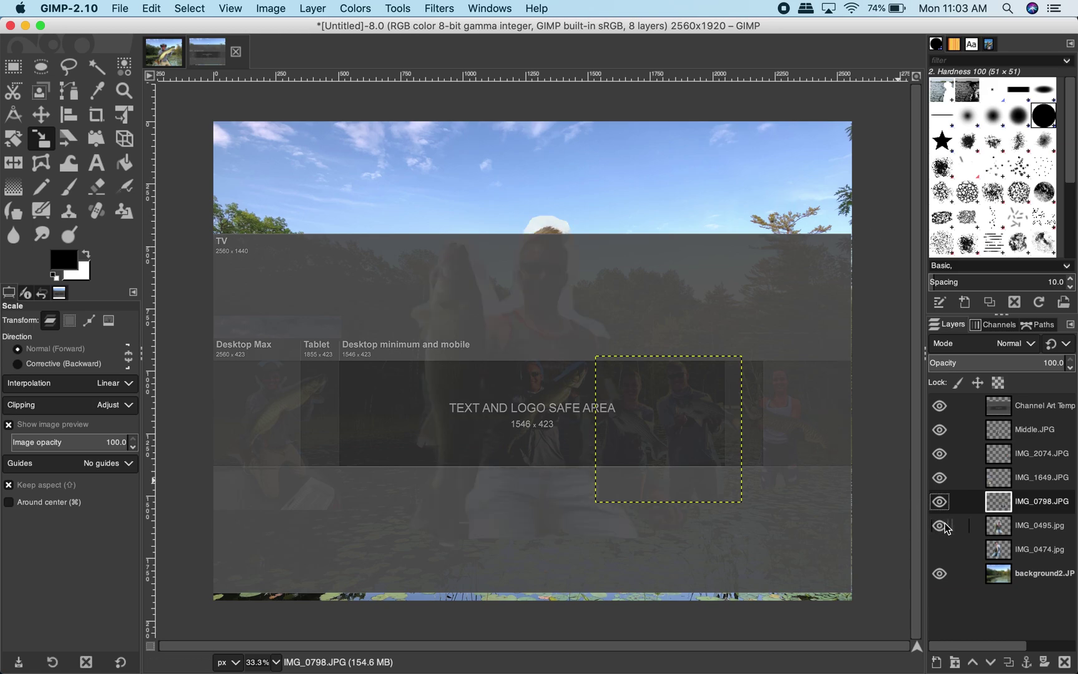
click(1016, 530)
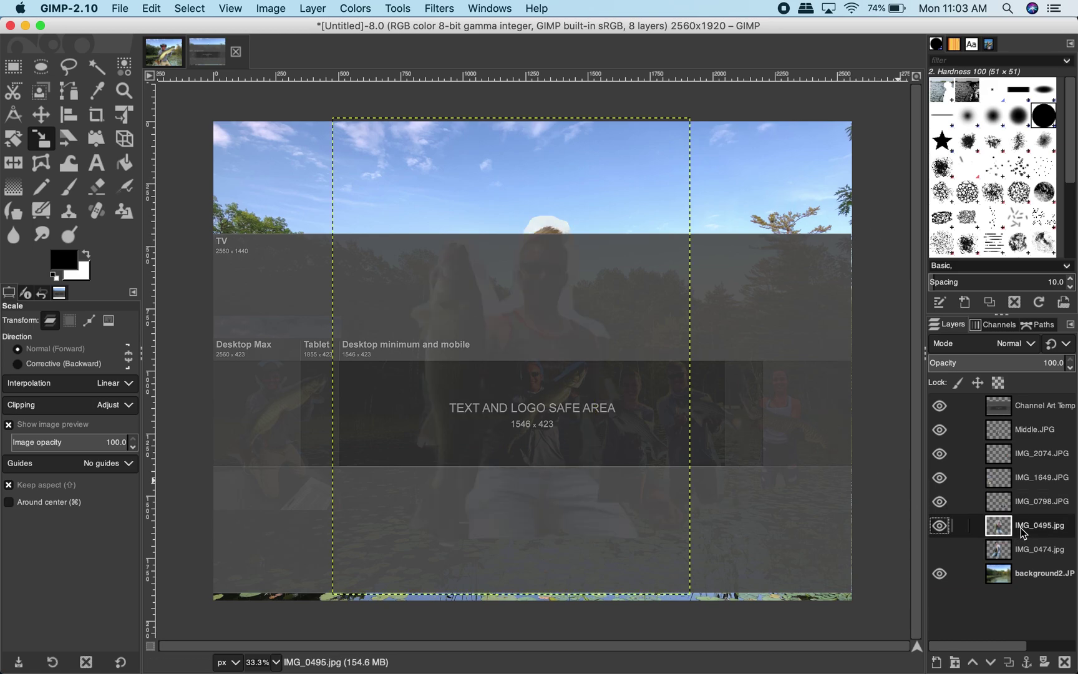
click(373, 155)
drag(374, 155, 557, 365)
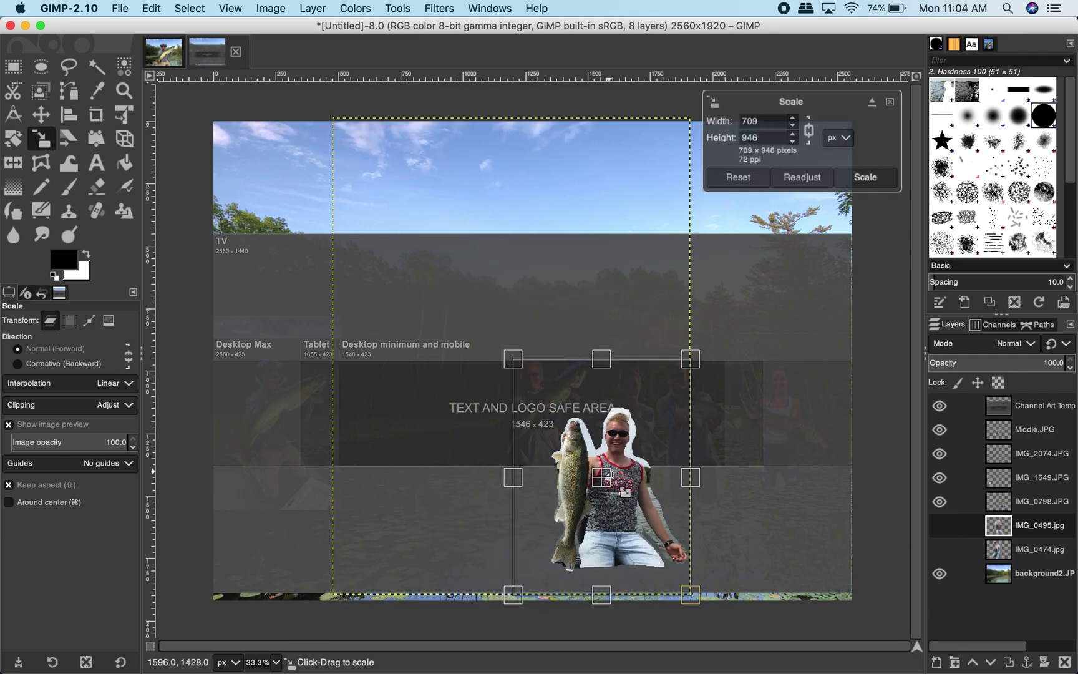
drag(619, 493, 403, 448)
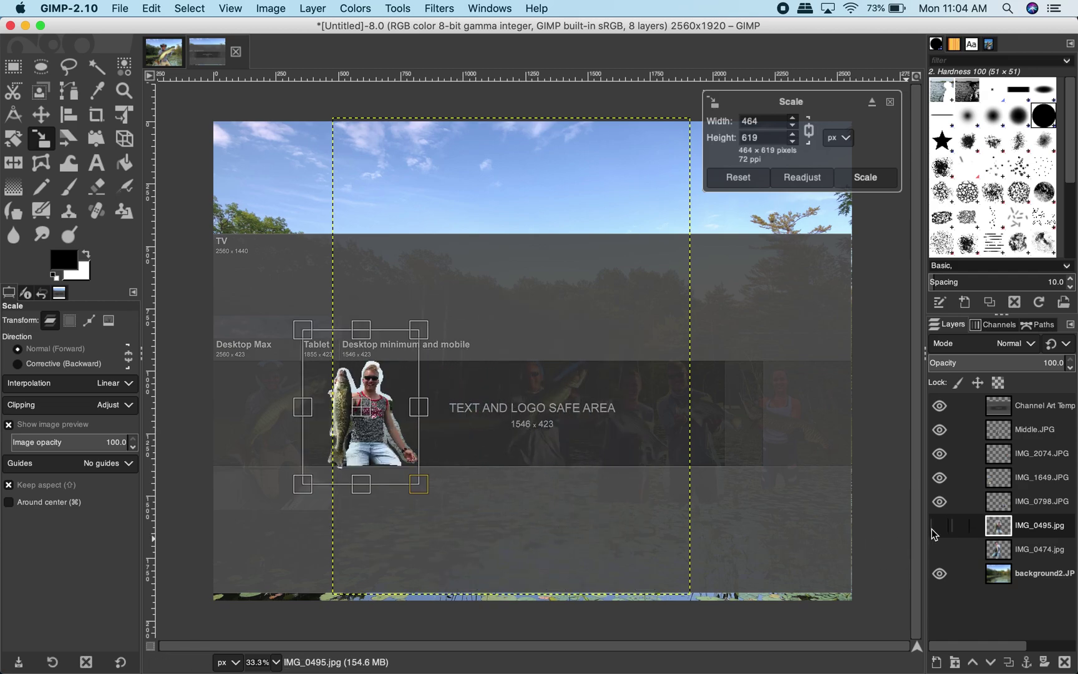
click(865, 178)
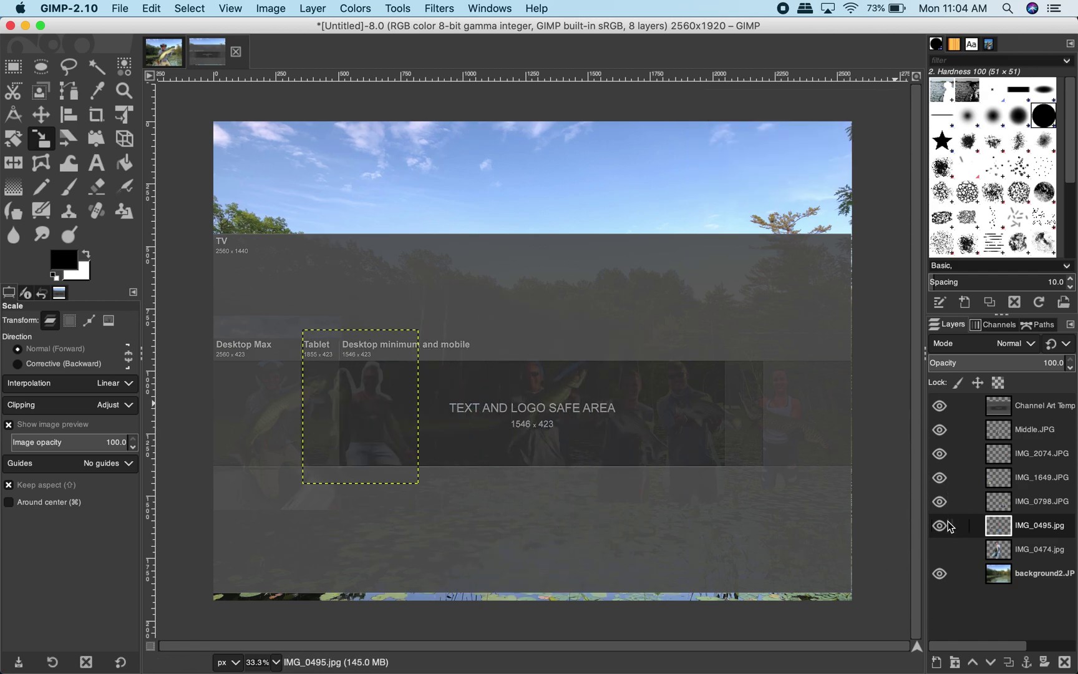
Show the IMG_0474.jpg layer, scale it down and place it between the IMG_0495 and Middle cut-outs.
click(943, 549)
click(1030, 551)
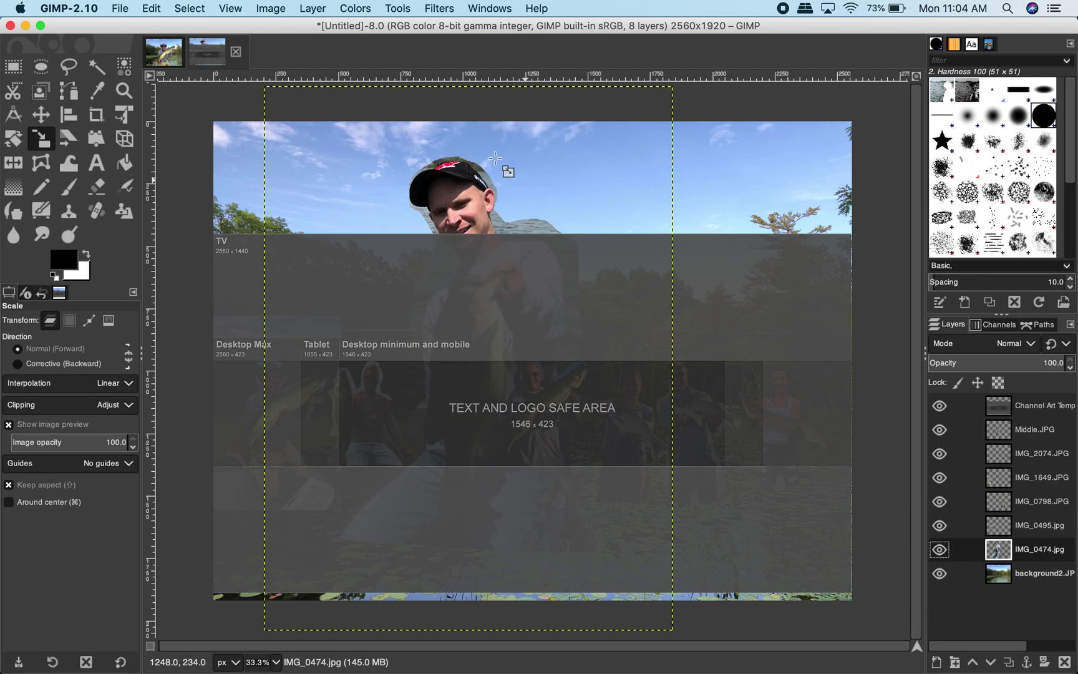
drag(325, 133, 566, 411)
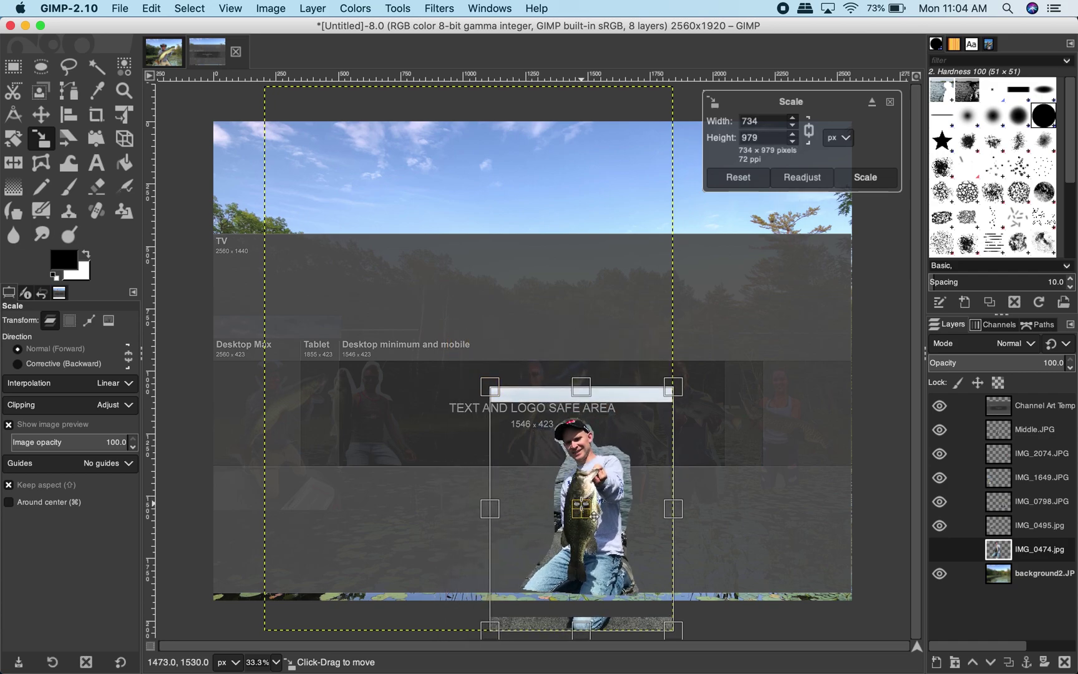
drag(594, 515, 454, 403)
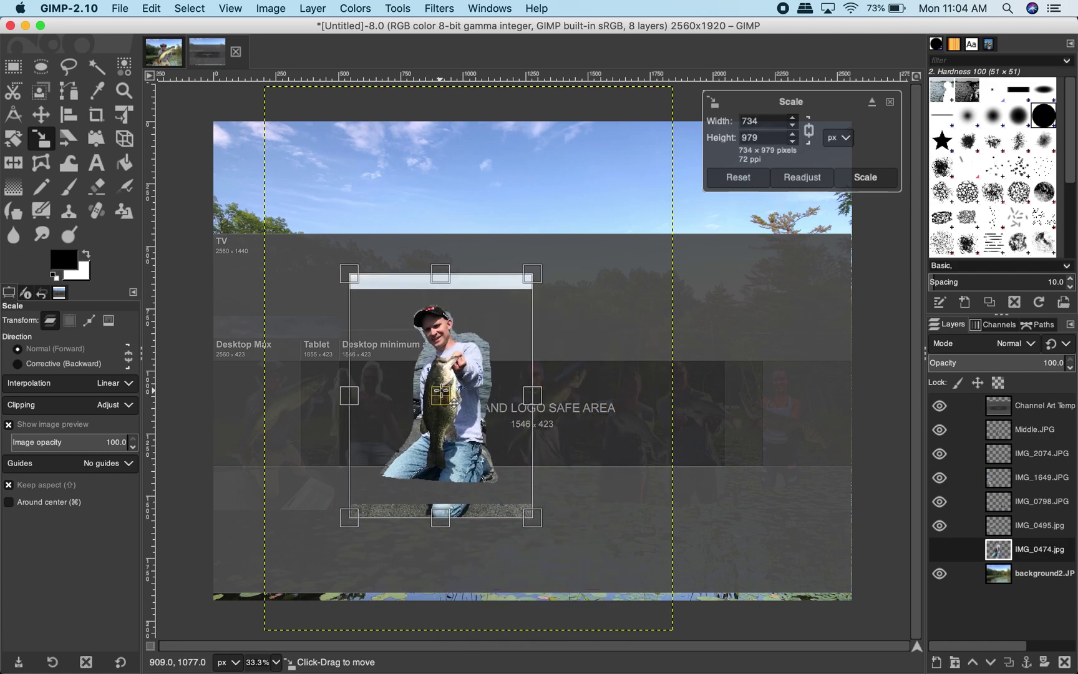
Set the Channel Art Template layer's opacity back to 50.
click(1035, 405)
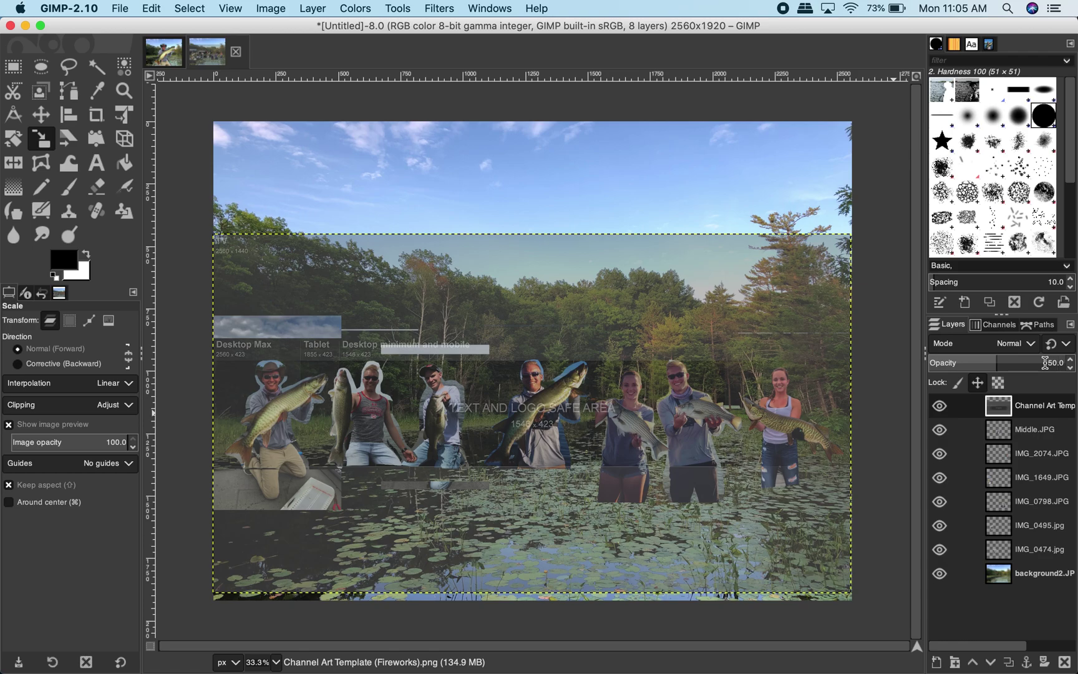
Flip the IMG_0495.jpg layer horizontally so the fish is on the side facing the IMG_0474 cut-out.
click(1032, 549)
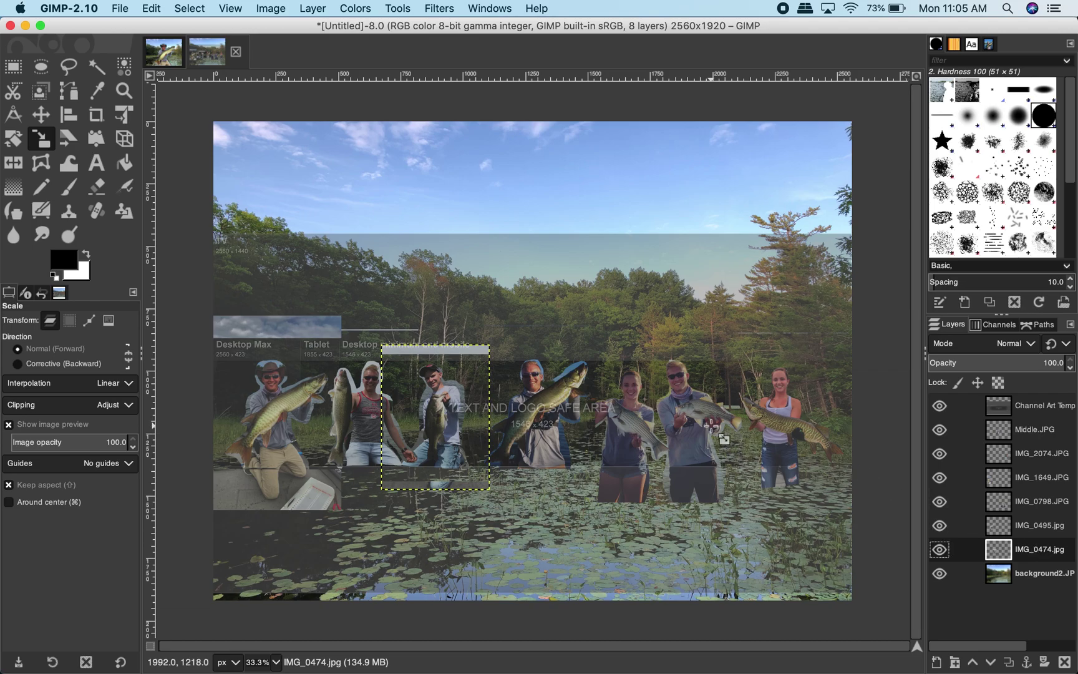
key(Page_Up)
click(14, 164)
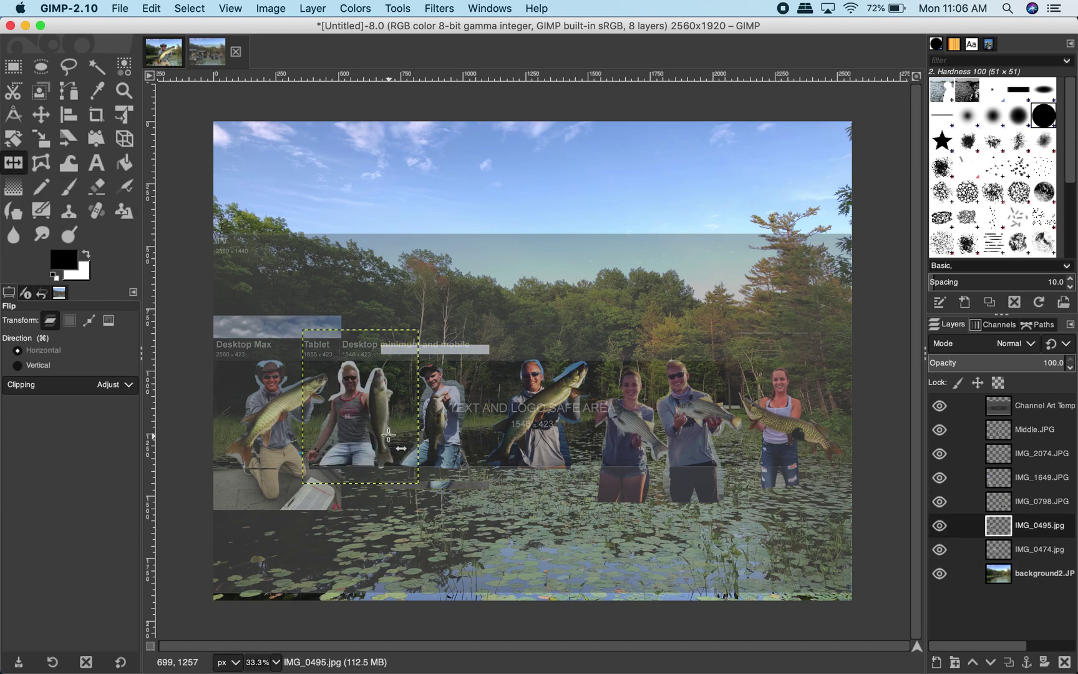
click(361, 407)
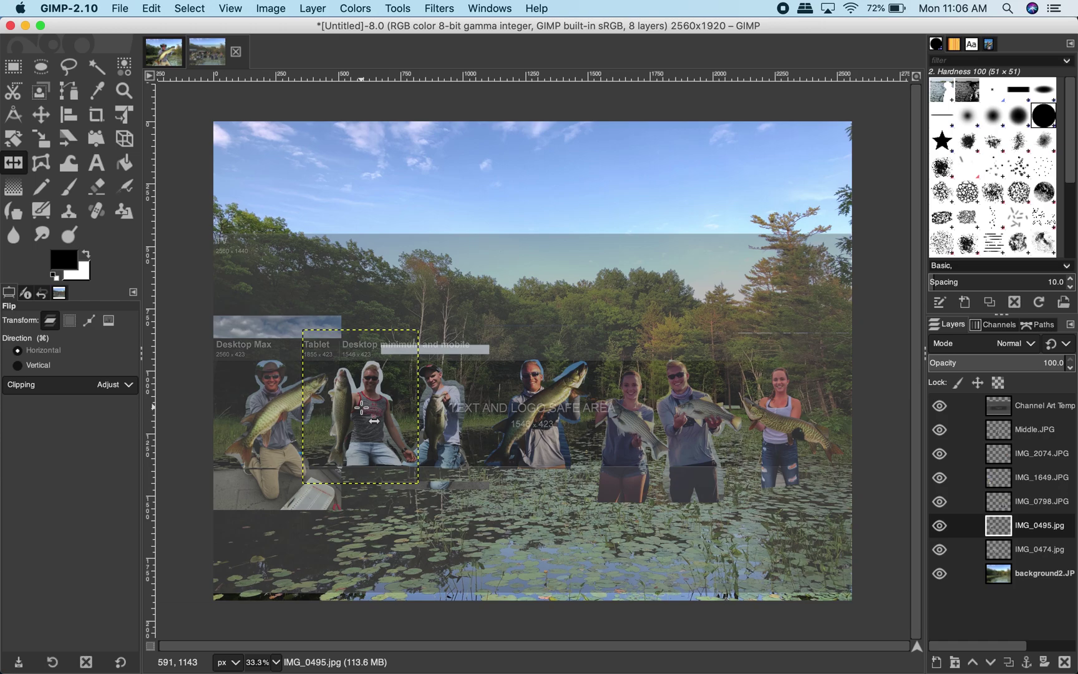
click(361, 407)
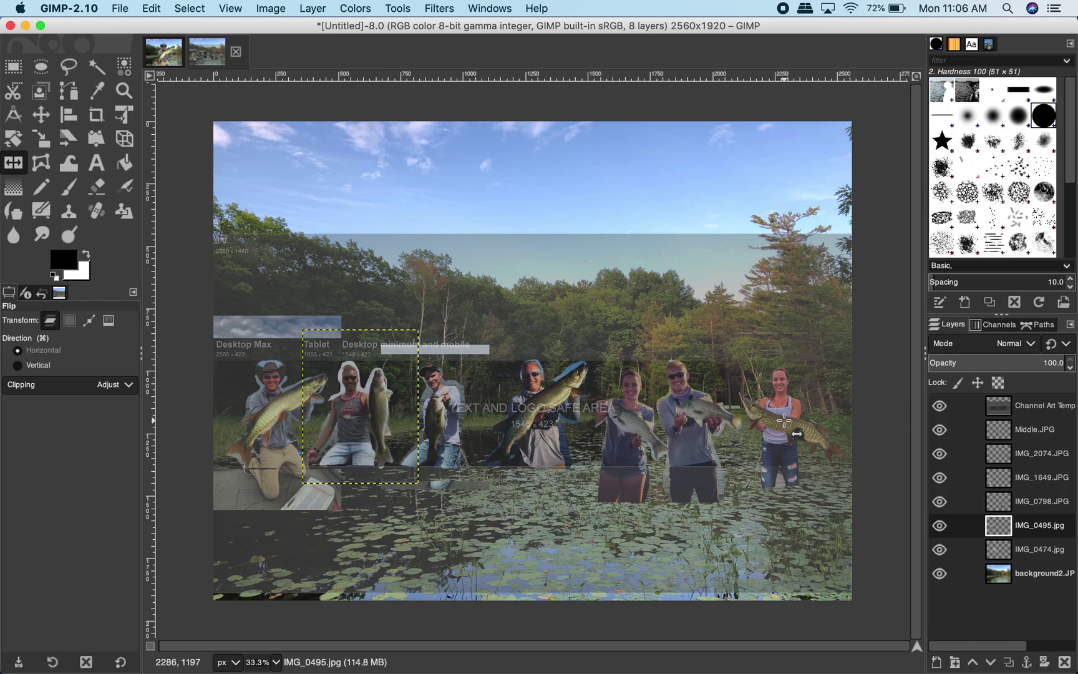
click(781, 419)
click(424, 417)
click(365, 404)
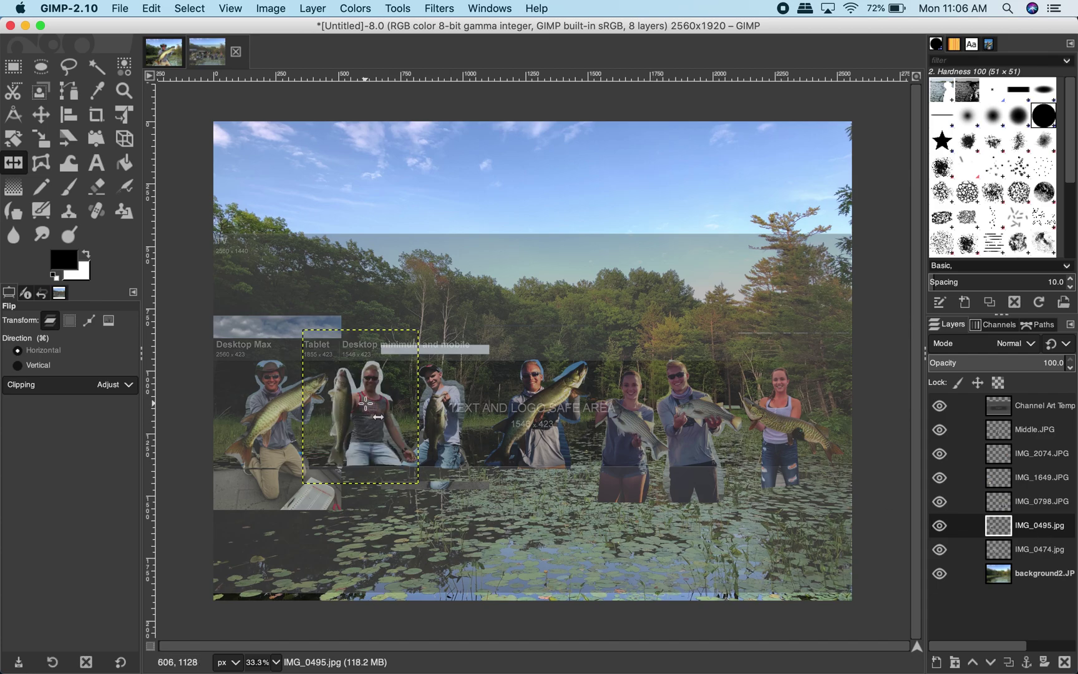
click(366, 404)
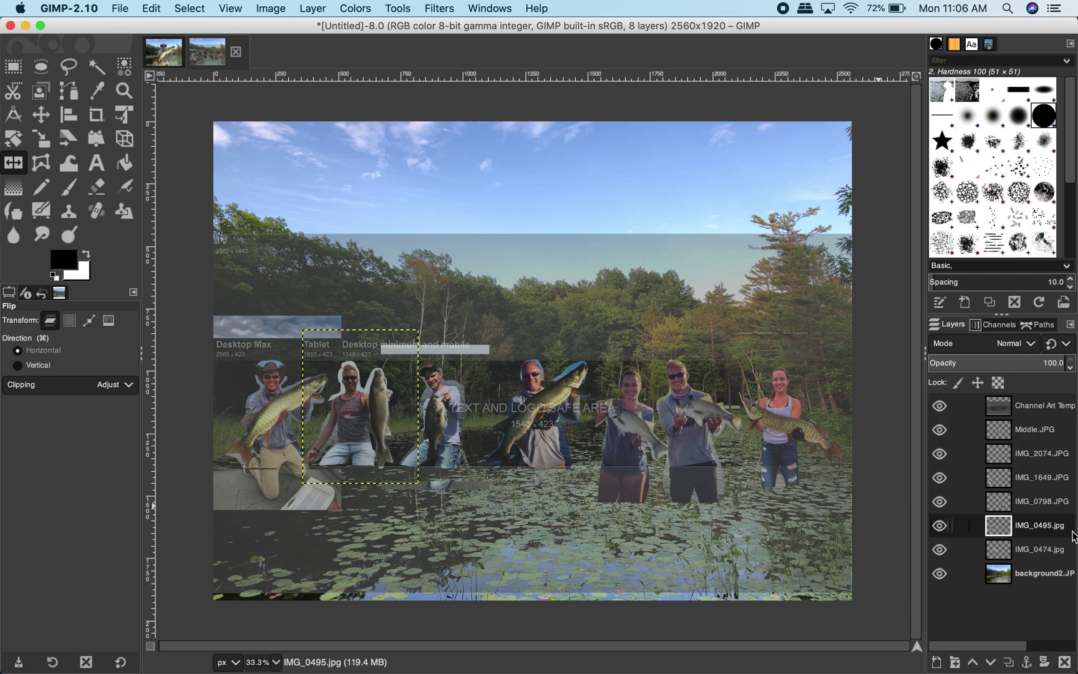
Shift the IMG_0474.jpg layer slightly toward the Middle cut-out with the Move tool.
click(1038, 549)
key(m)
key(shift+2)
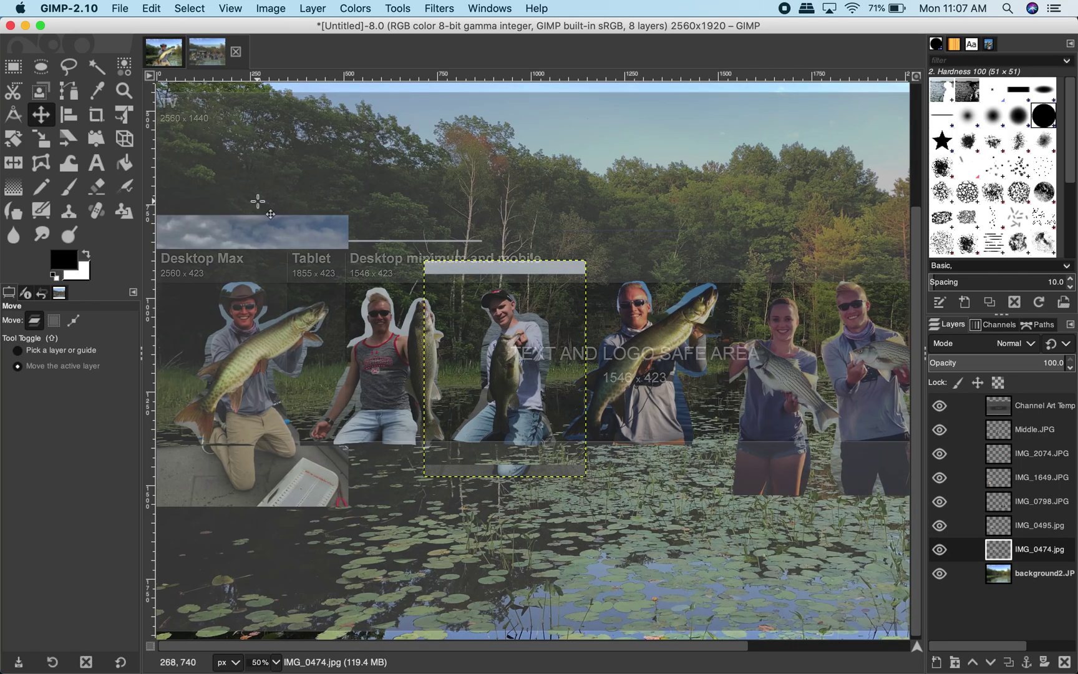
Hide the Channel Art Template layer and erase the leftover background around the Middle.JPG cut-out, reducing the Eraser size to 20.
click(938, 407)
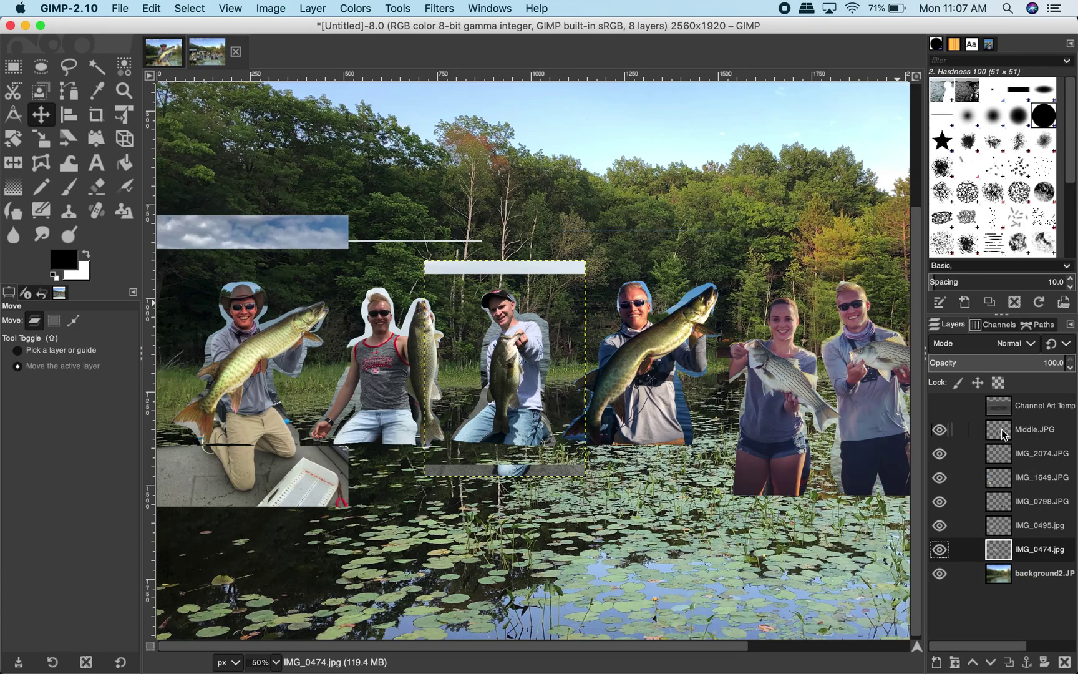
click(1024, 435)
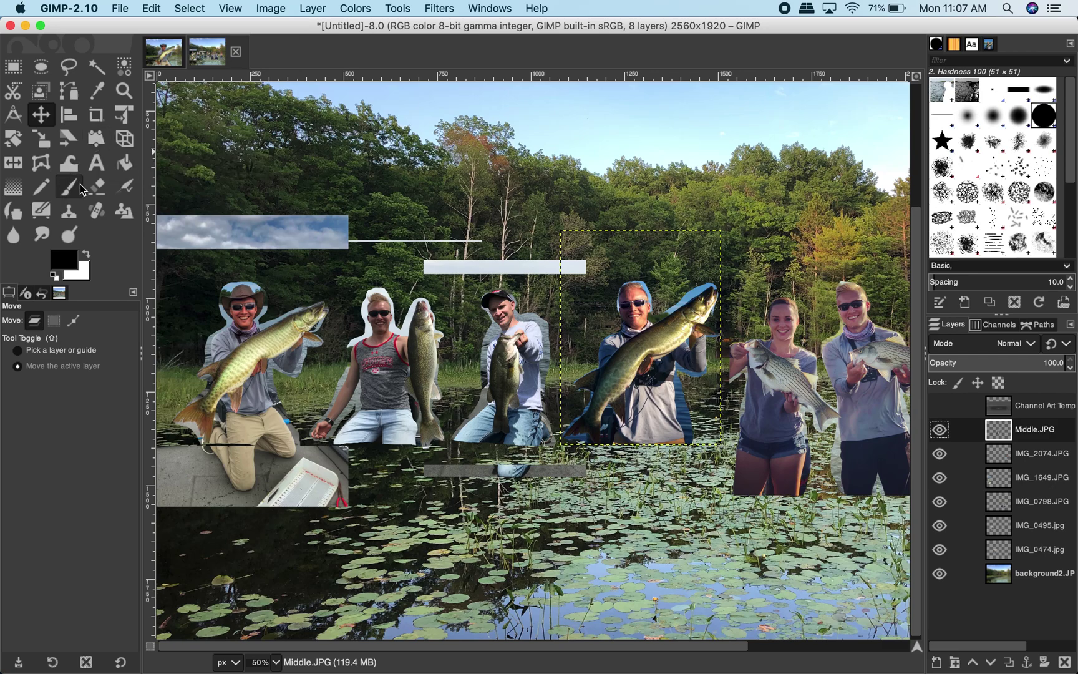
click(97, 191)
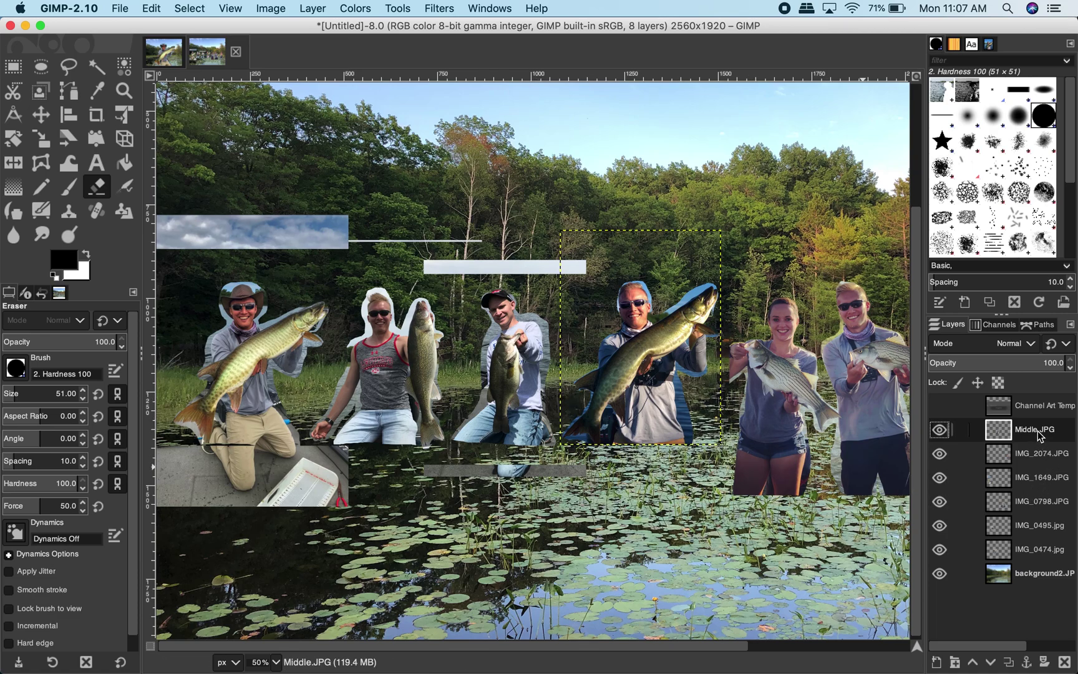
click(658, 286)
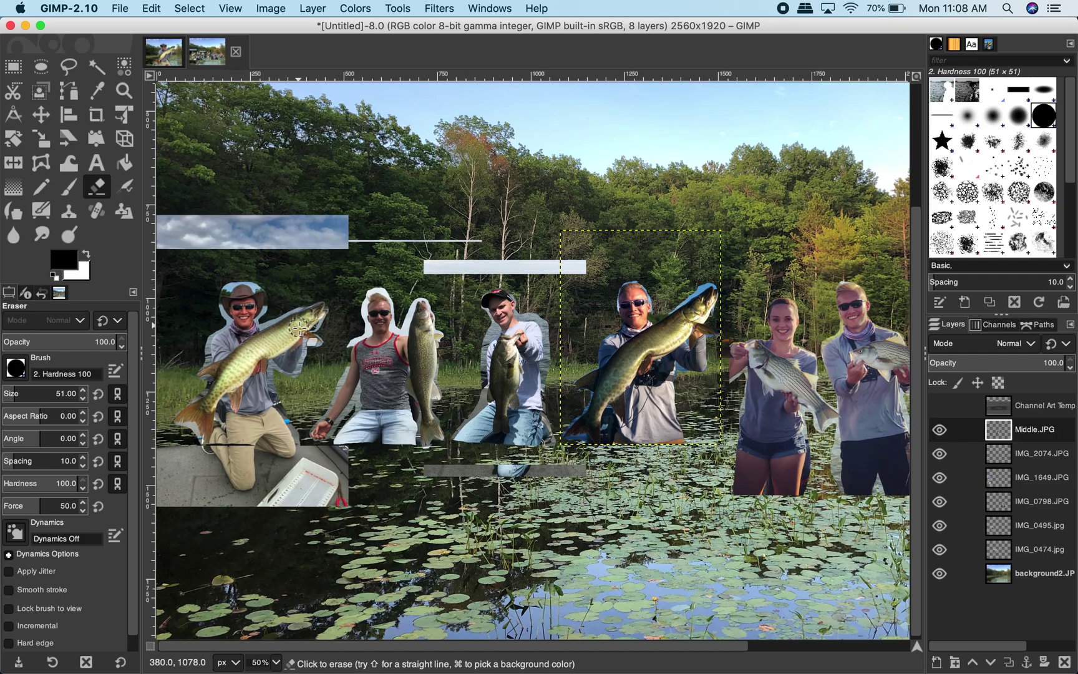
double_click(56, 392)
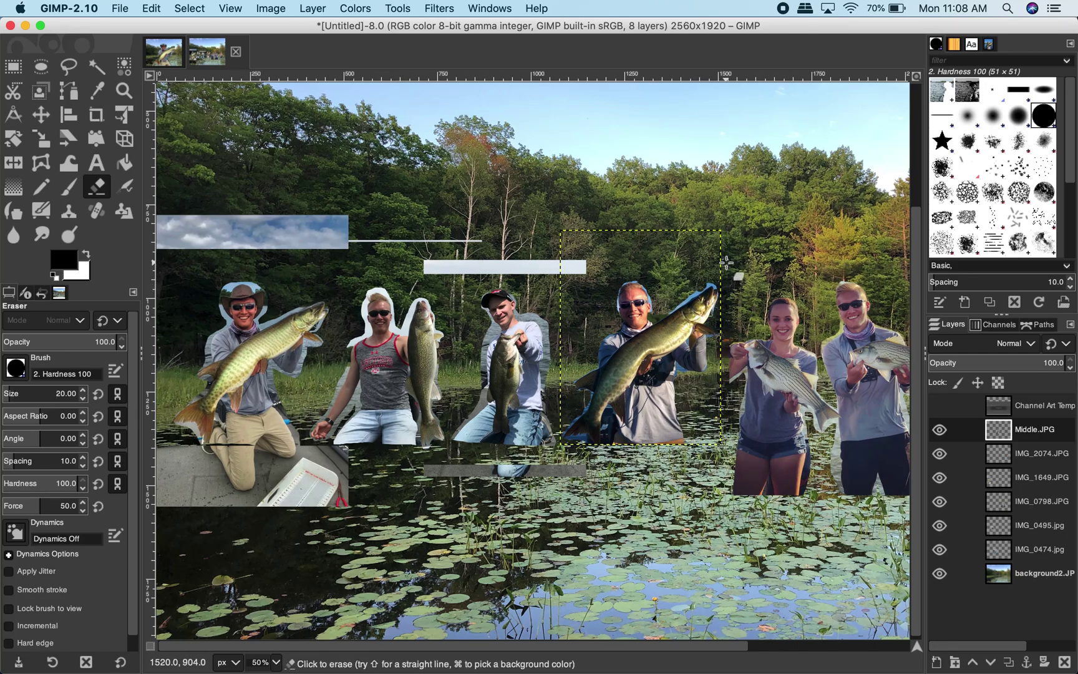
scroll(726, 262, up, 5)
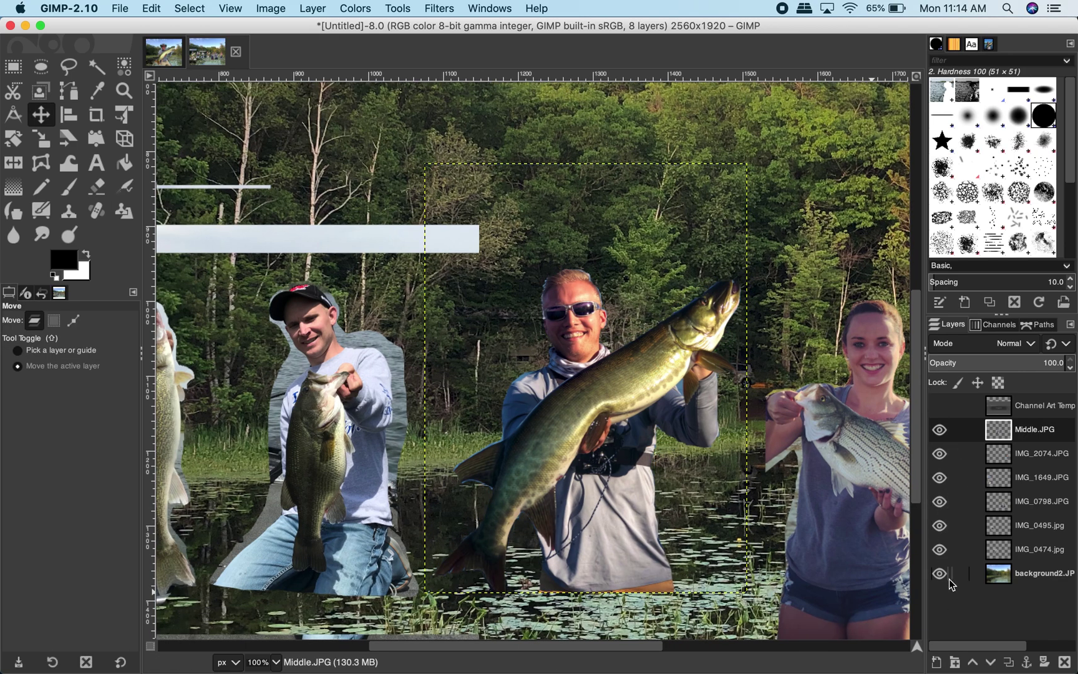
Hide the background2.JPG layer and erase the leftover water and edge remnants around the IMG_0474.jpg cut-out with the Eraser at size 30.
click(940, 573)
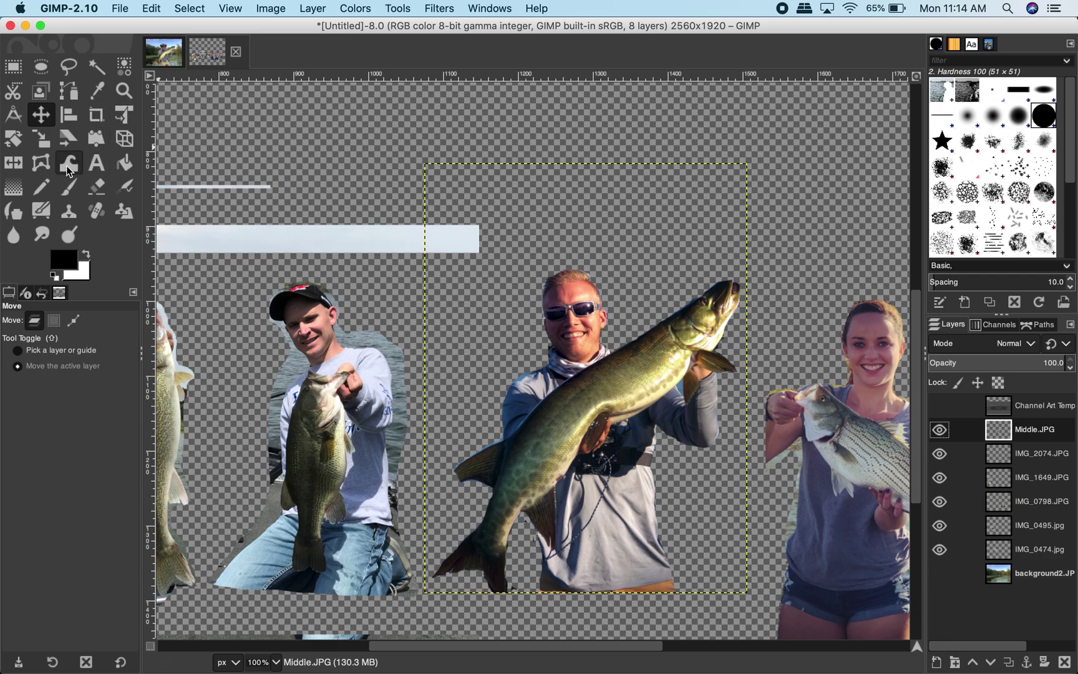
click(97, 186)
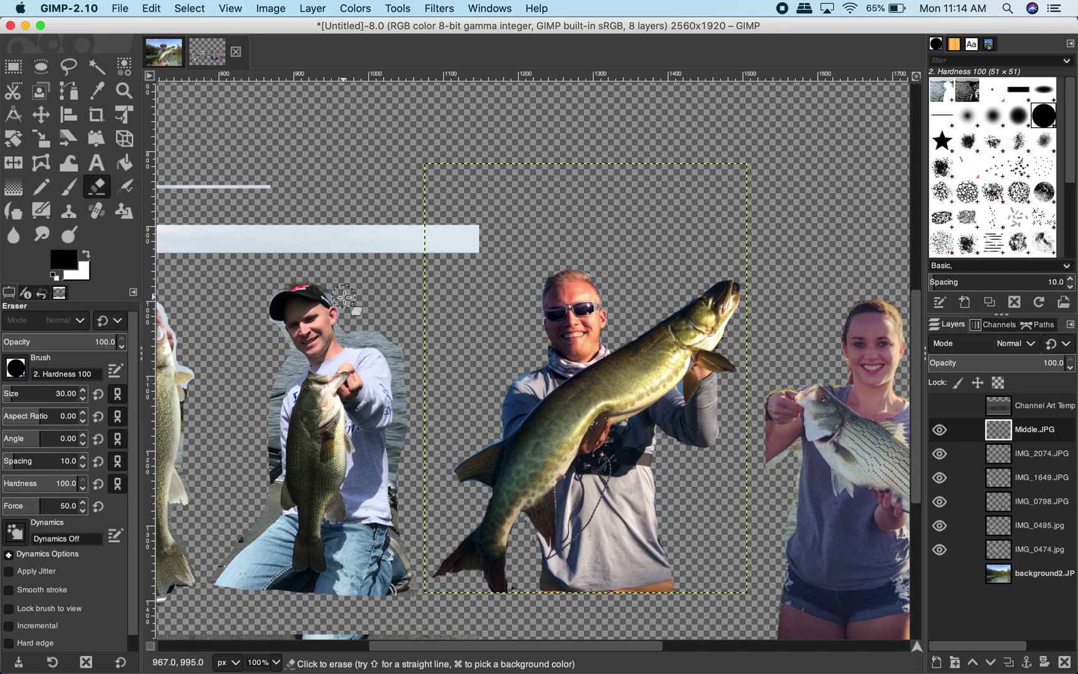
click(1041, 525)
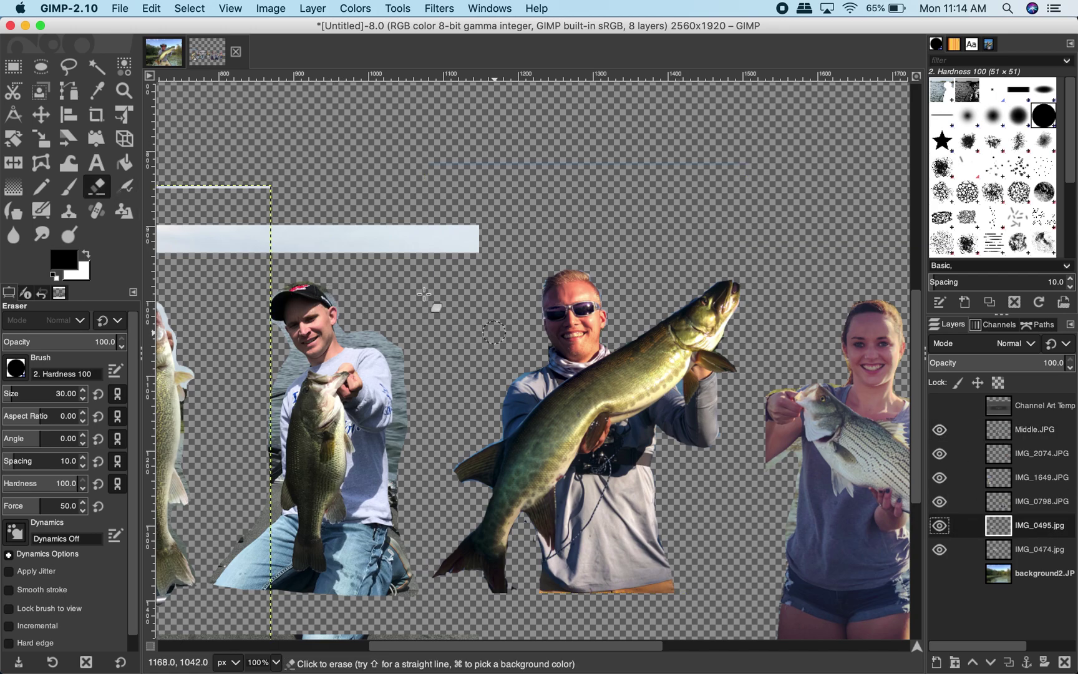
drag(342, 312, 394, 349)
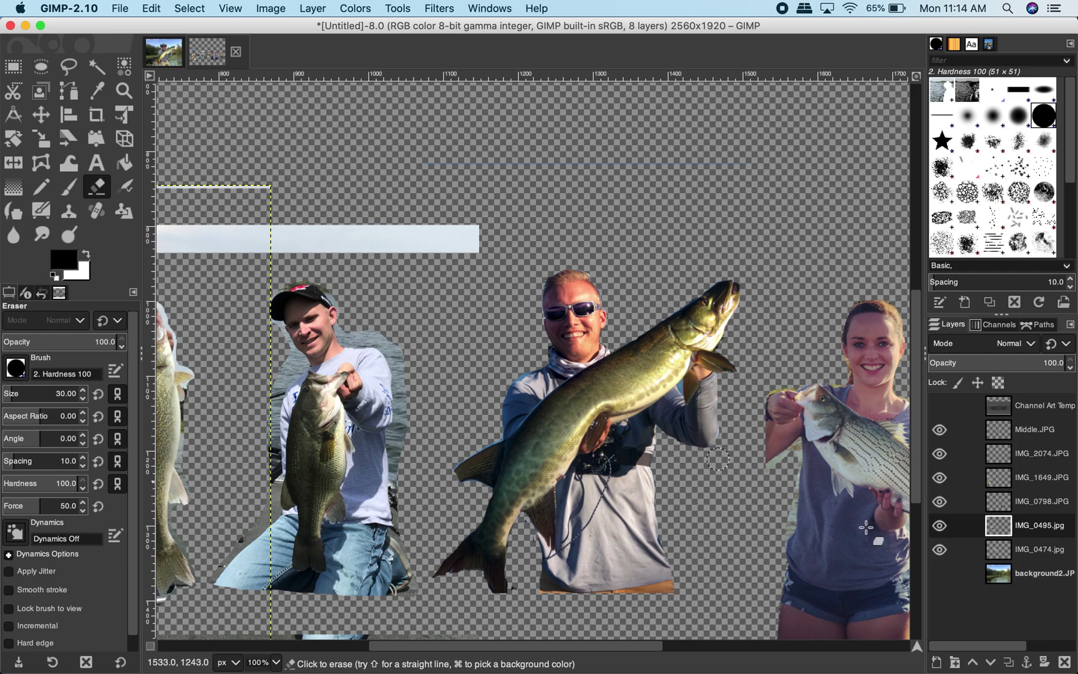
click(1014, 549)
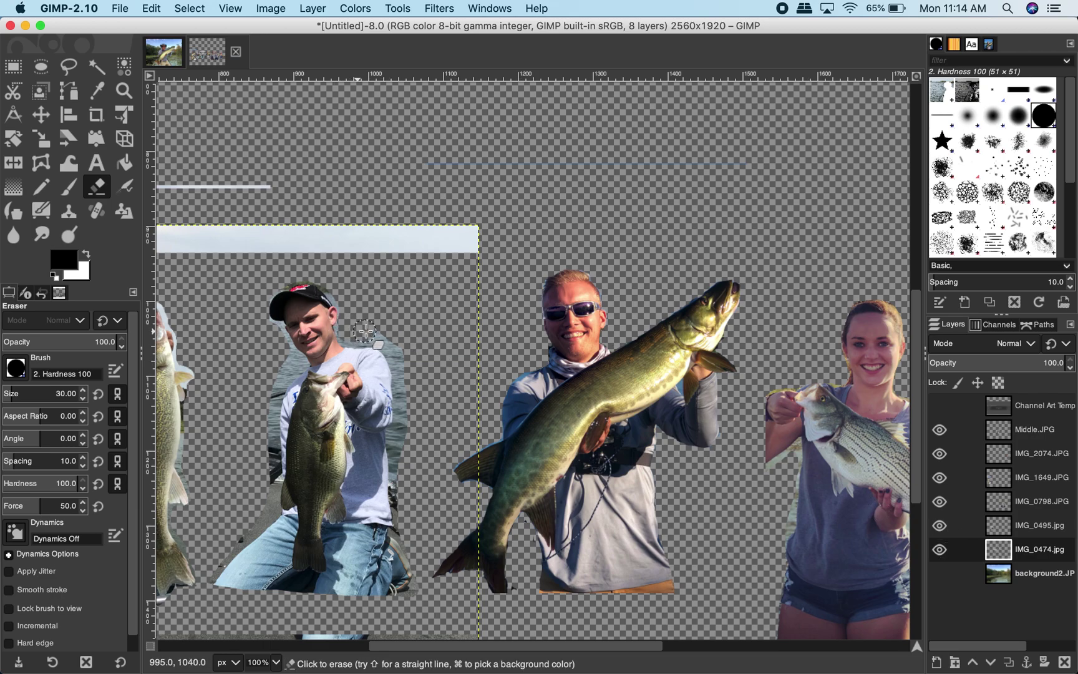
mouse_move(365, 331)
mouse_down()
mouse_move(396, 364)
mouse_move(405, 422)
mouse_up()
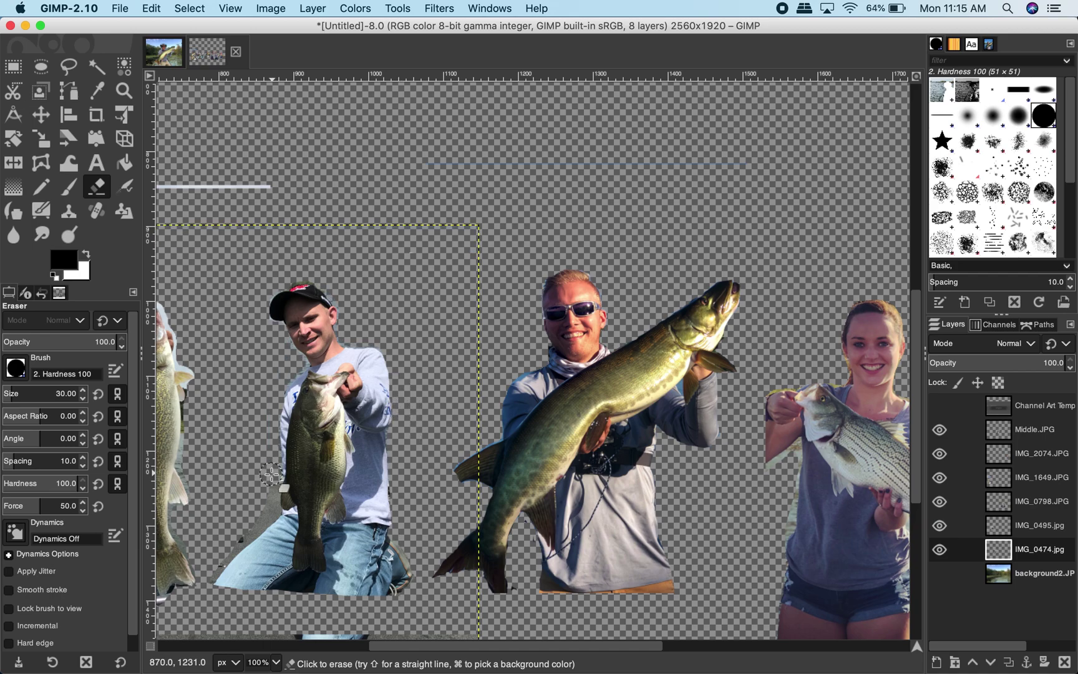
mouse_move(273, 479)
mouse_down()
mouse_move(267, 512)
mouse_move(207, 571)
mouse_up()
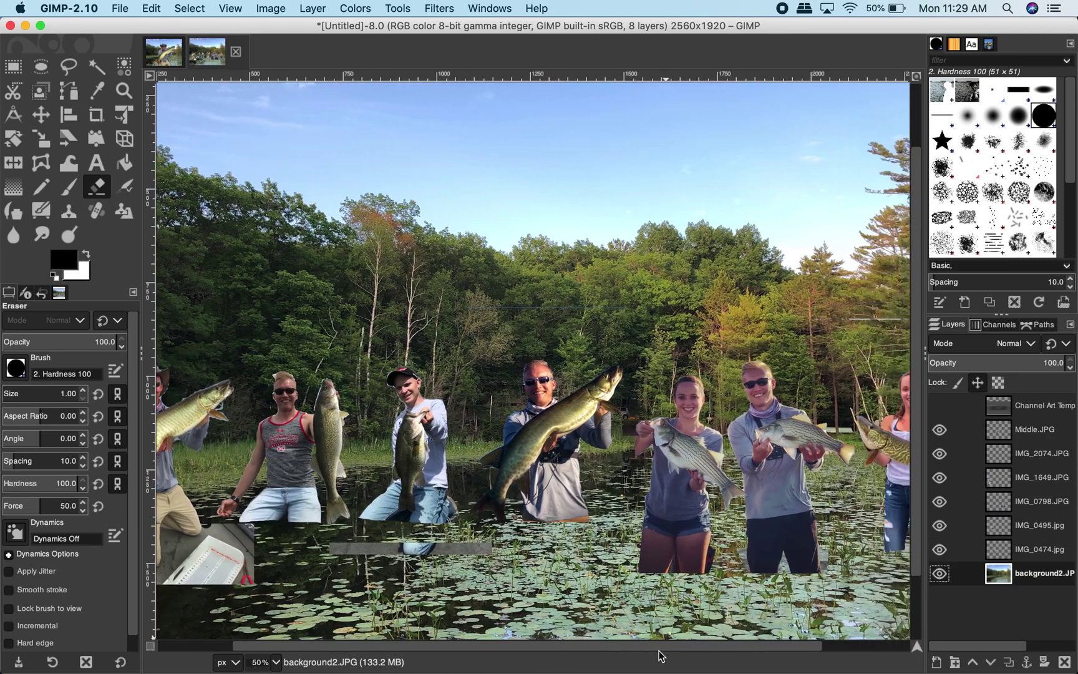
Toggle the IMG_2074.JPG layer's visibility to check its cut-out against the lake background.
scroll(773, 663, right, 3)
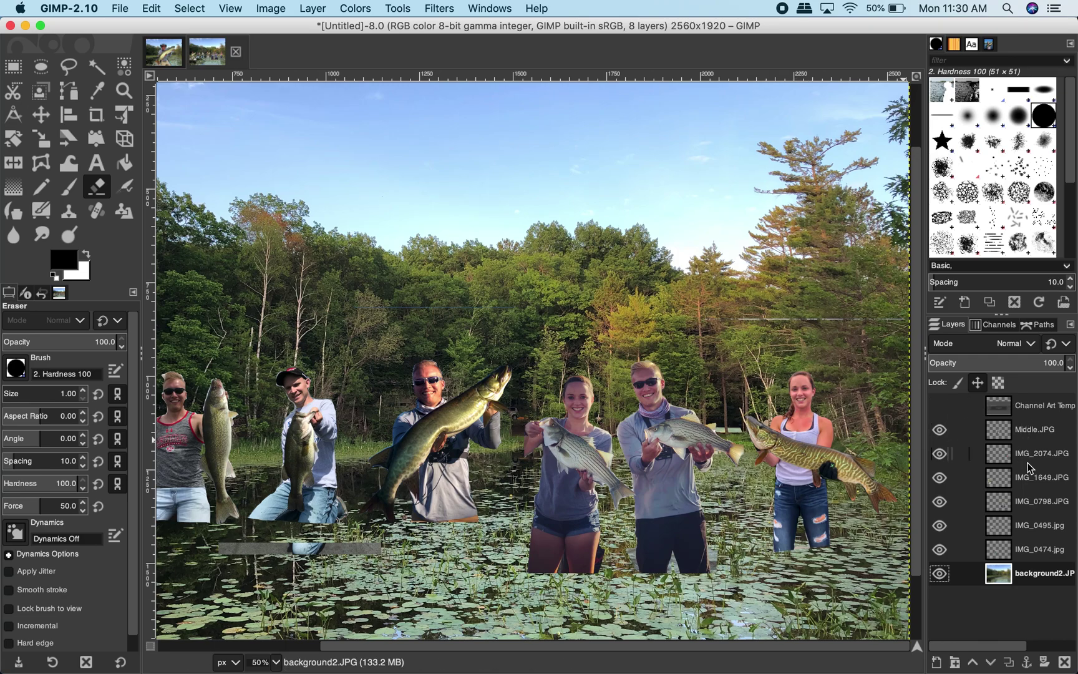
click(939, 454)
click(940, 453)
click(940, 453)
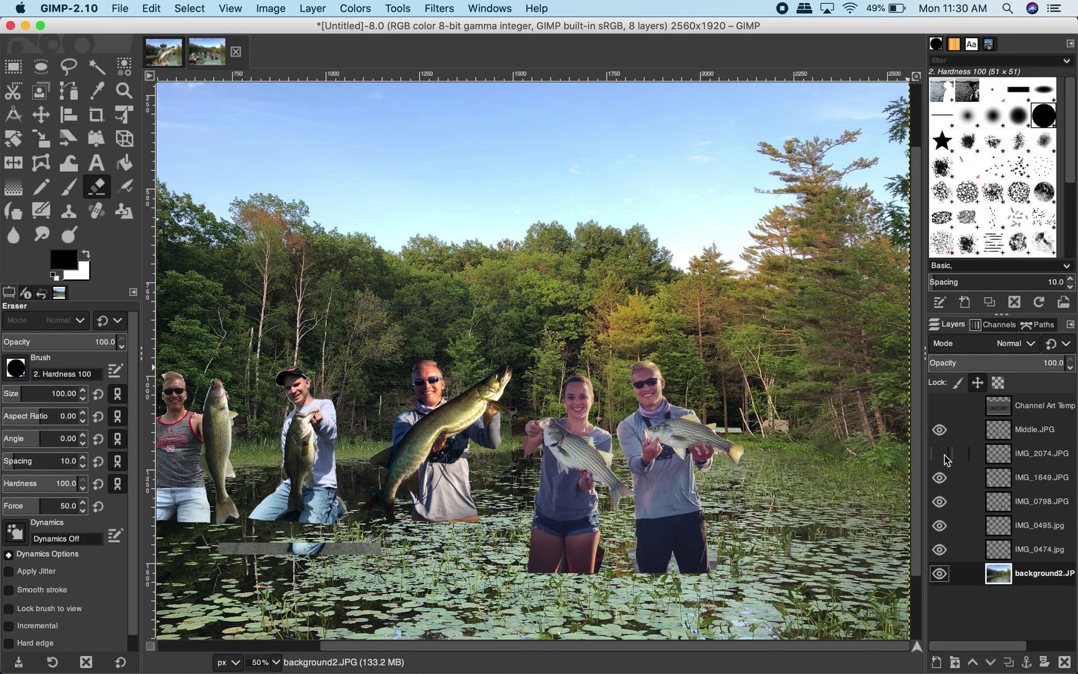
click(940, 454)
click(1015, 458)
Show the Channel Art Template layer and set its opacity to 100.
click(939, 429)
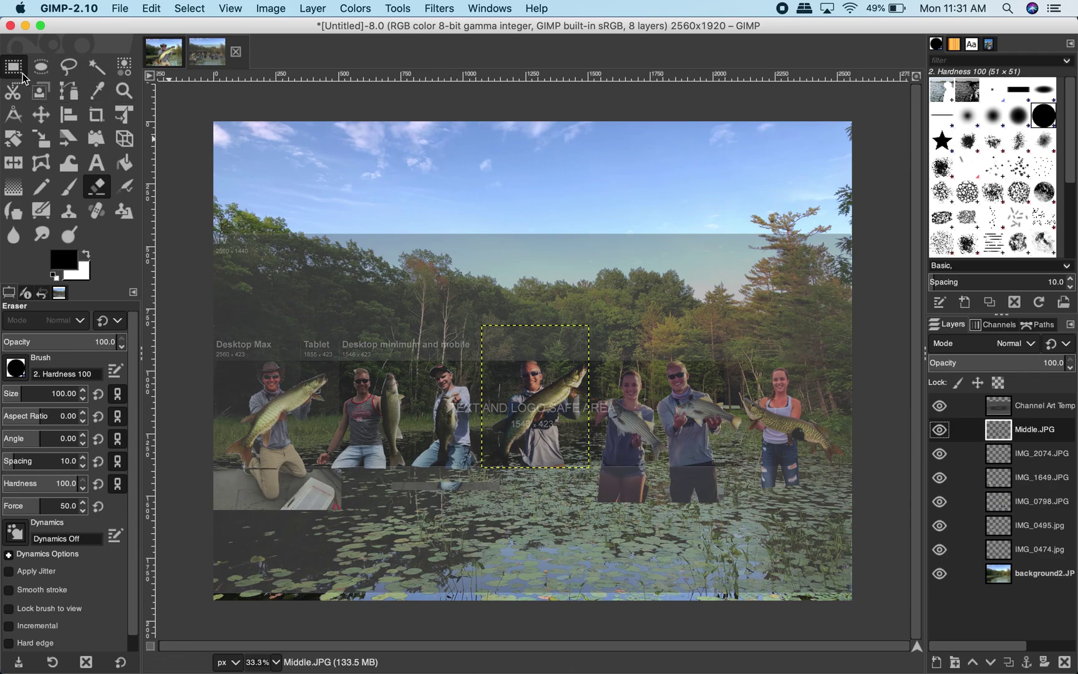
click(21, 73)
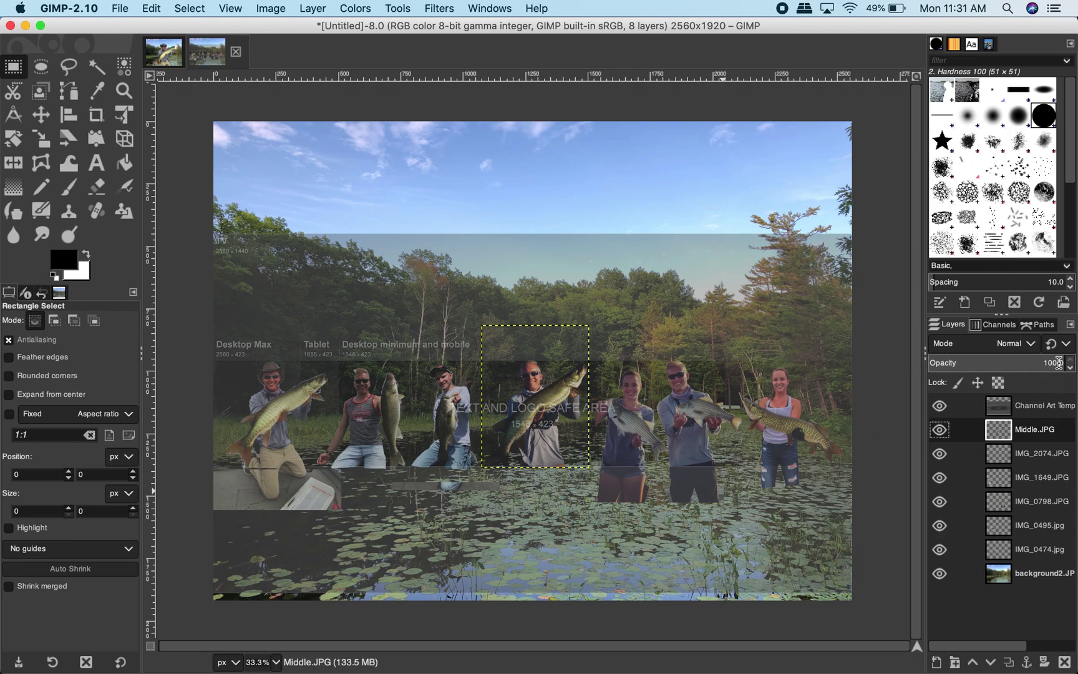
click(1039, 406)
click(1012, 360)
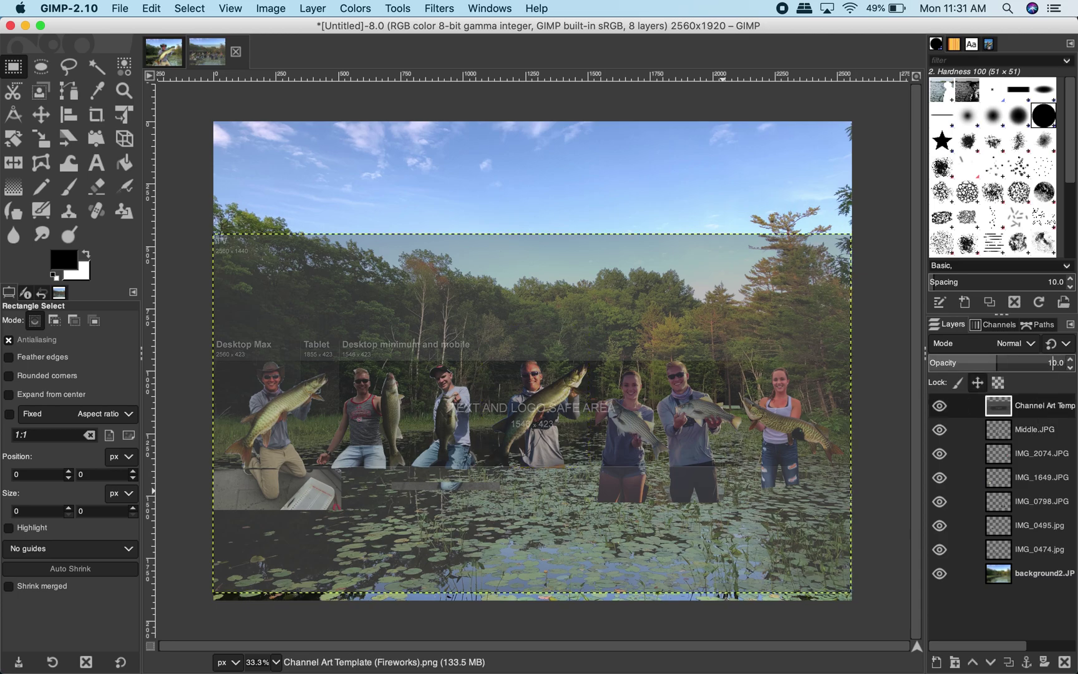
key(Return)
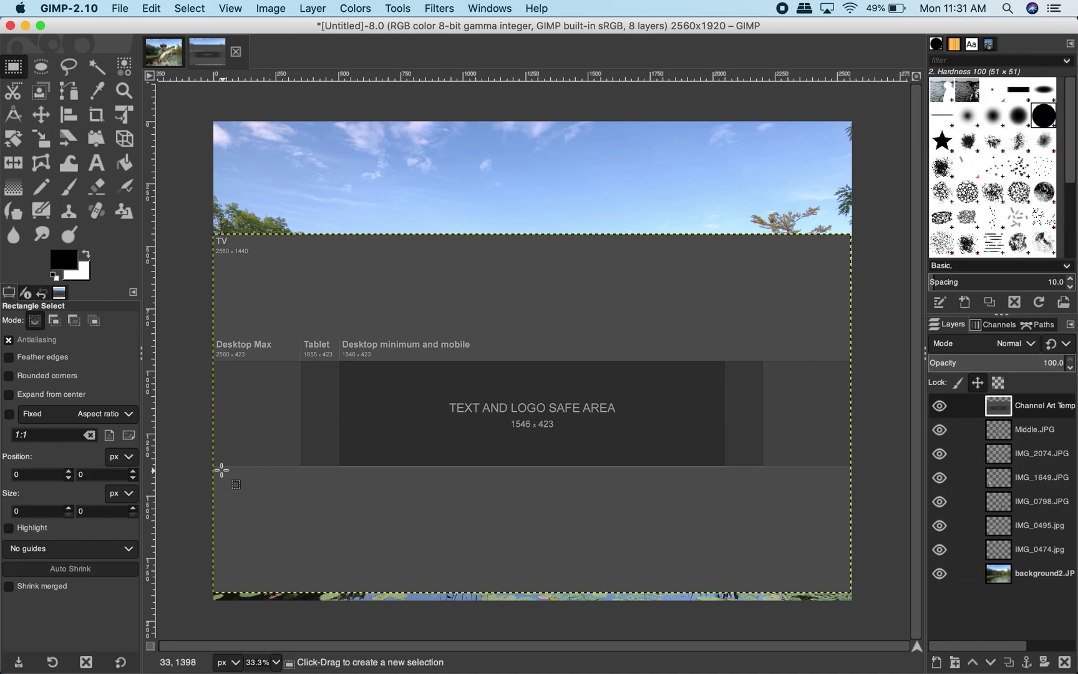
Make a 2610 x 456 px rectangular selection directly below the text and logo safe area, and hide the Channel Art Template layer.
drag(212, 465, 859, 576)
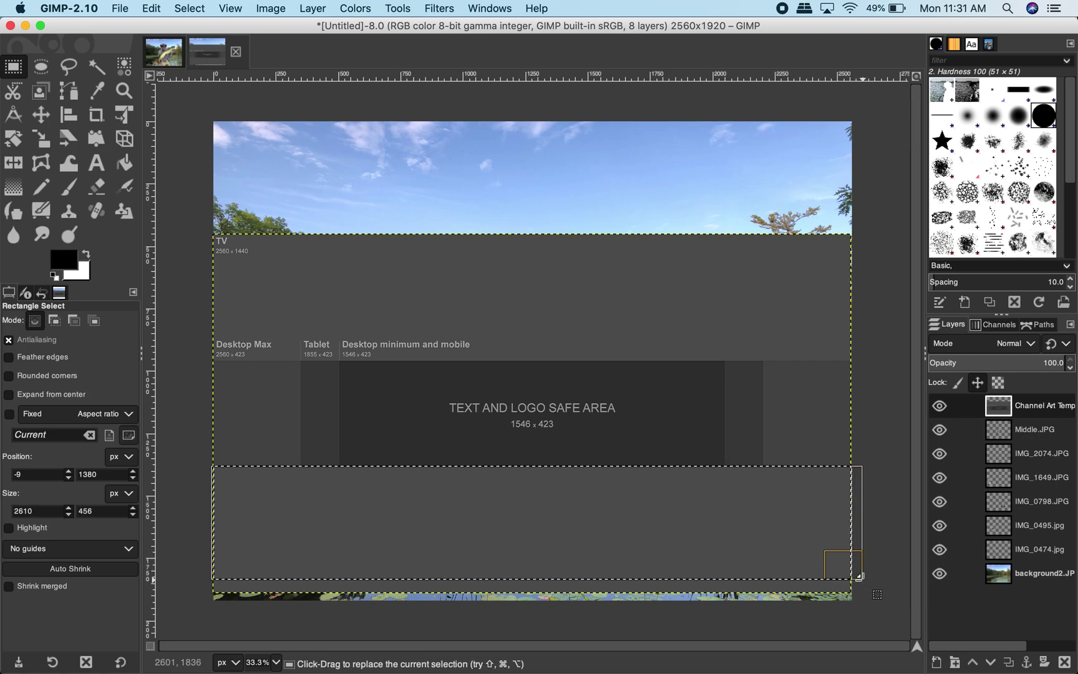
click(937, 404)
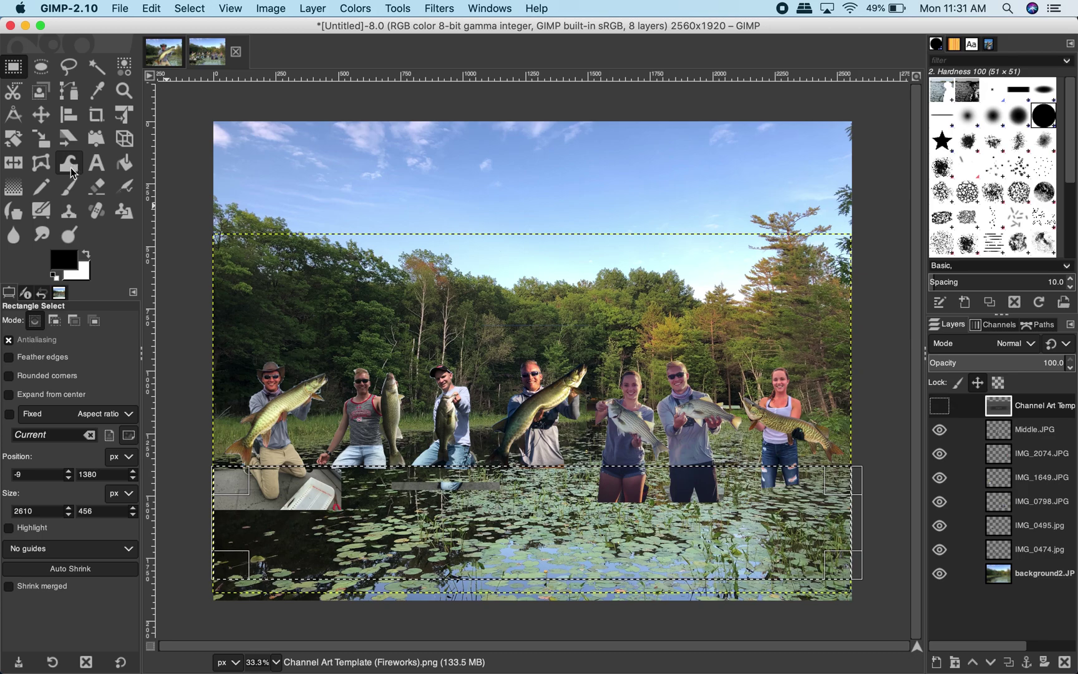
Erase the legs of the IMG_2074.JPG cut-out inside the rectangular selection with the Eraser at size 100.
click(96, 187)
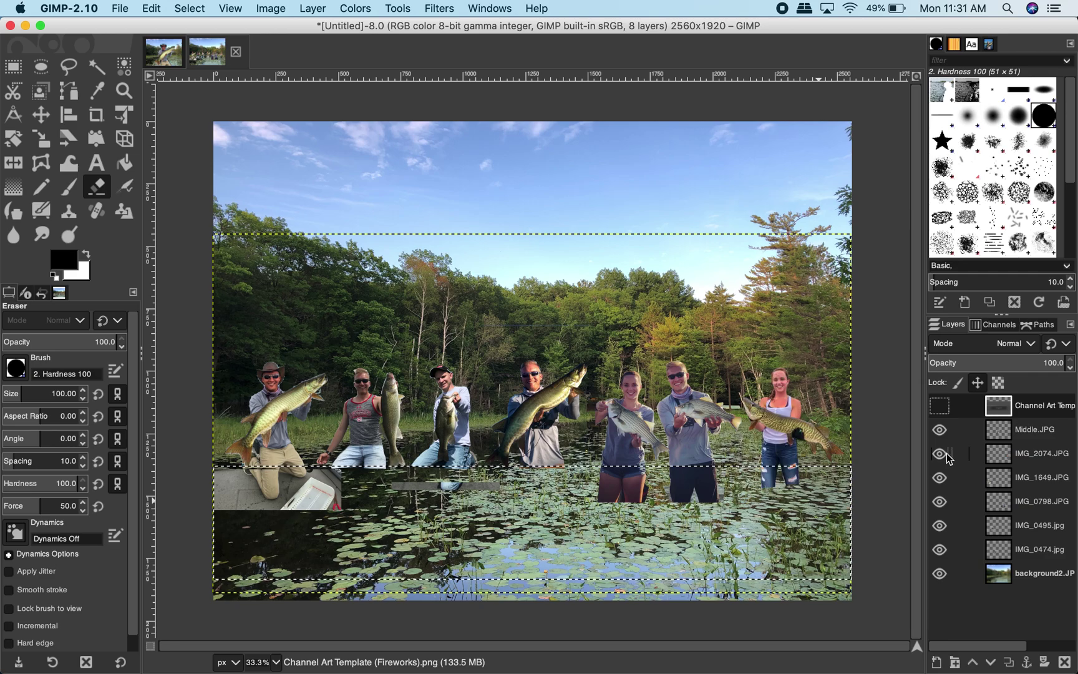
click(803, 478)
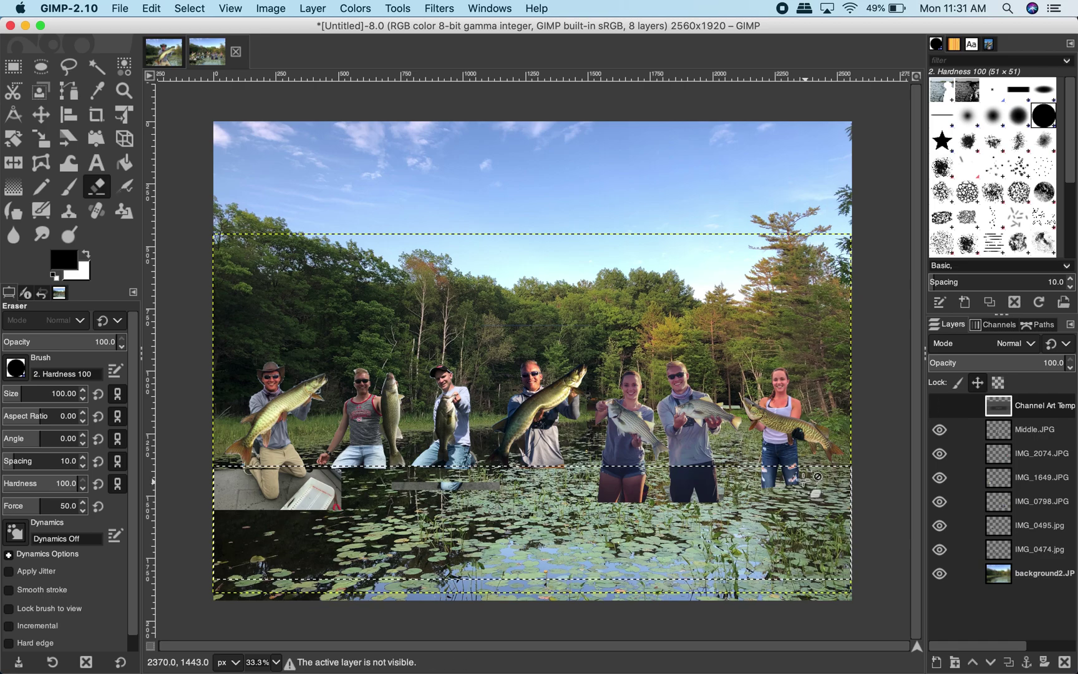
click(1035, 437)
click(1040, 454)
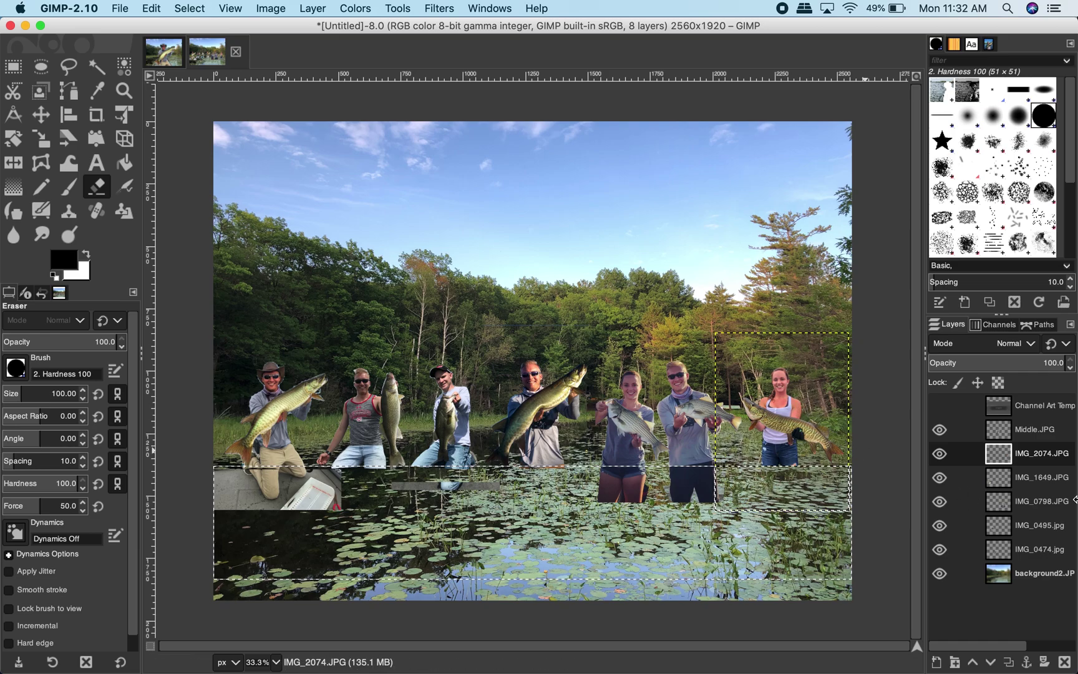
Erase the part of the IMG_1649.JPG cut-out inside the rectangular selection, including the grey deck and white box.
click(1040, 478)
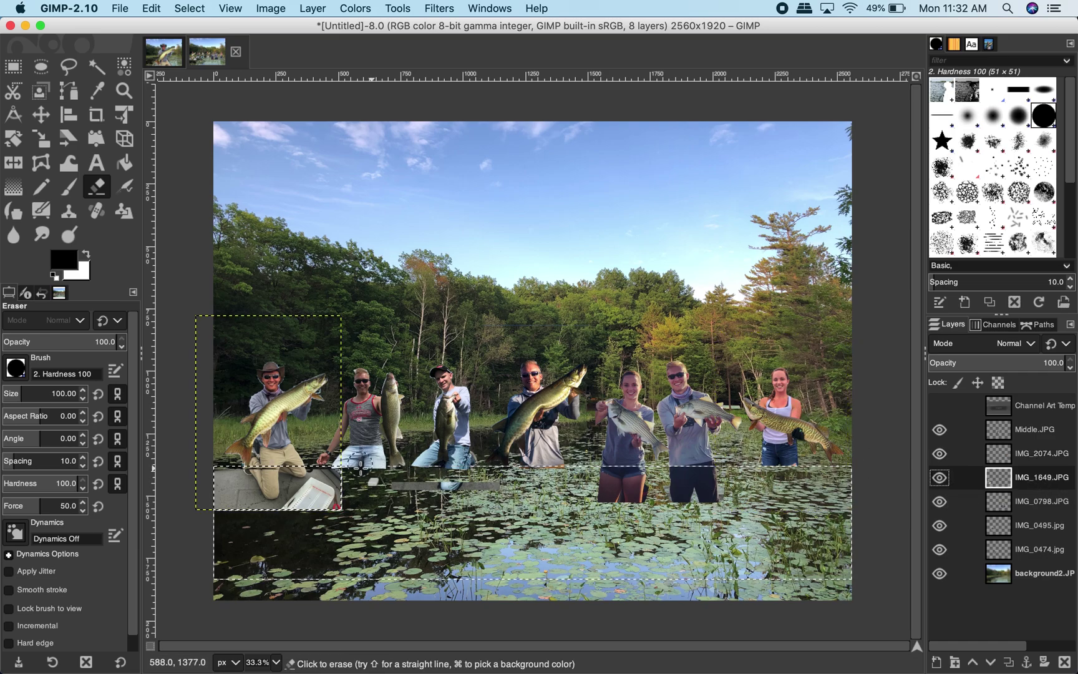
mouse_move(347, 473)
mouse_down()
mouse_move(226, 477)
mouse_move(203, 466)
mouse_move(351, 502)
mouse_move(314, 494)
mouse_move(333, 487)
mouse_move(344, 489)
mouse_move(270, 490)
mouse_move(236, 504)
mouse_move(222, 483)
mouse_move(221, 499)
mouse_move(275, 516)
mouse_move(256, 502)
mouse_up()
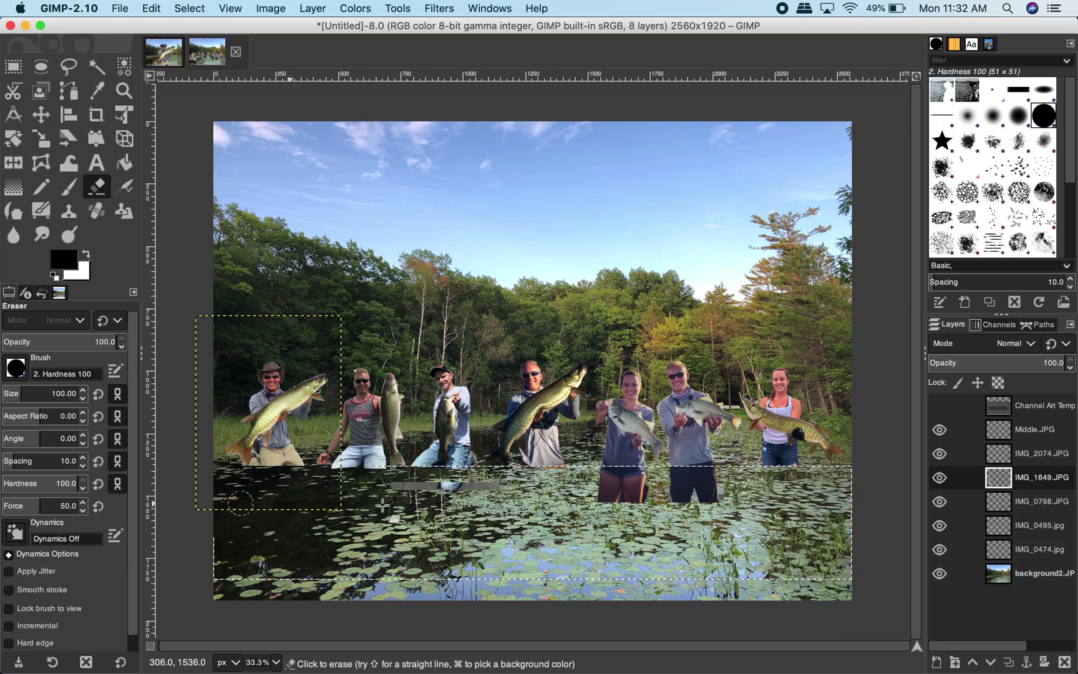
Erase any part of the Middle.JPG cut-out that lies inside the rectangular selection.
click(1033, 459)
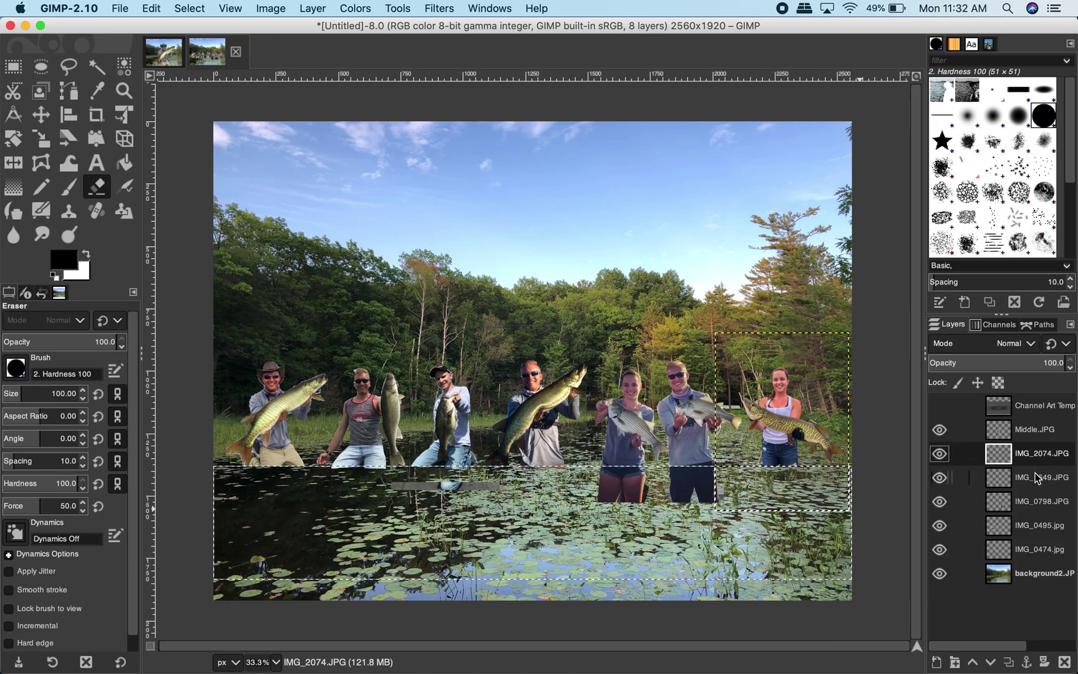
click(1041, 434)
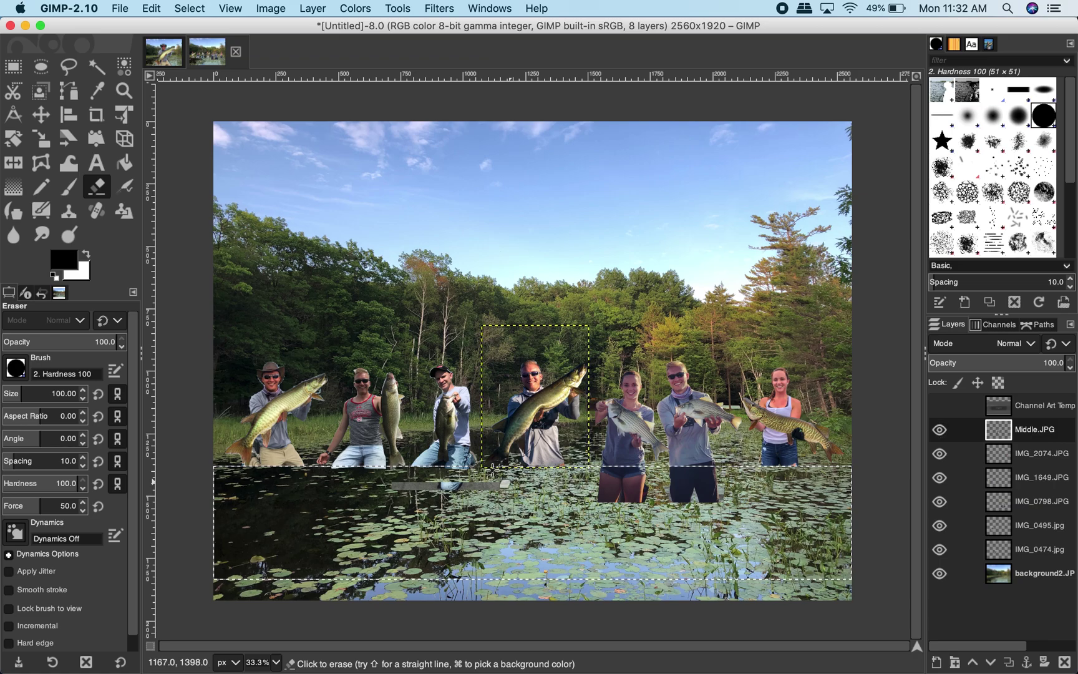
mouse_move(493, 468)
mouse_down()
mouse_move(571, 469)
mouse_move(612, 483)
mouse_up()
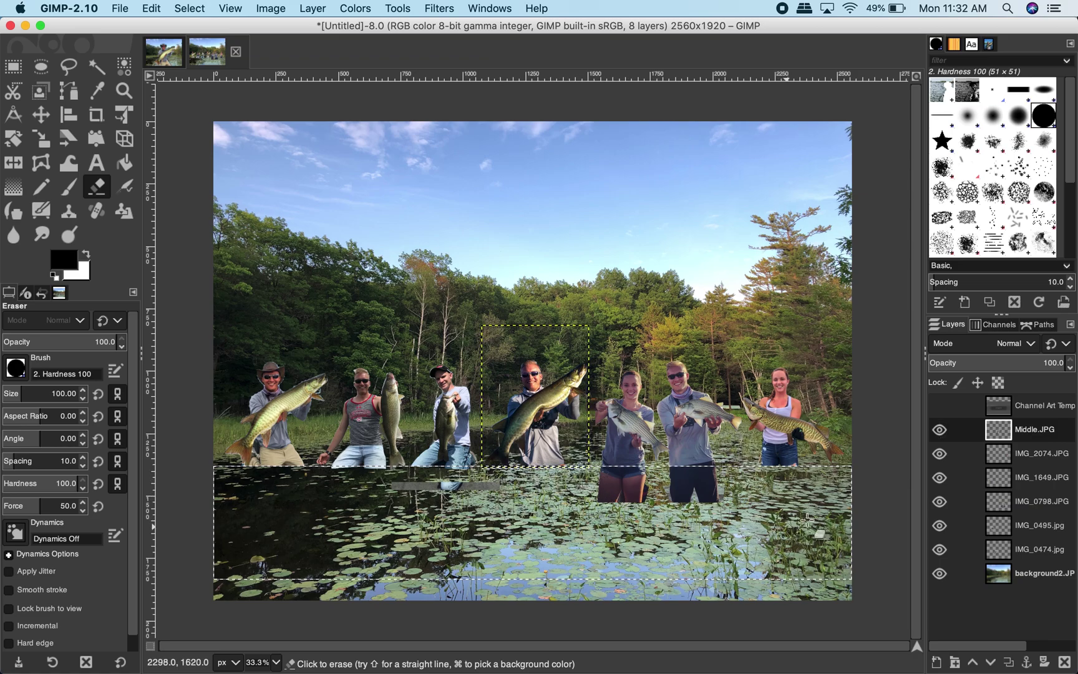
Erase the legs of the two people on the IMG_0798.JPG layer inside the rectangular selection.
click(1034, 487)
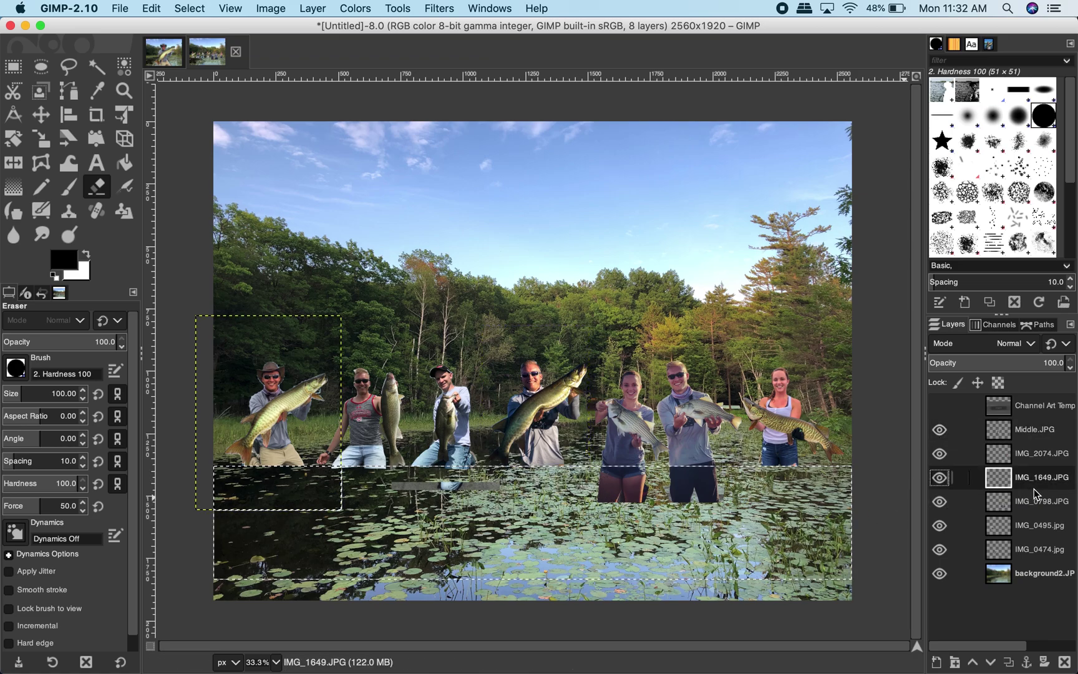
click(1037, 502)
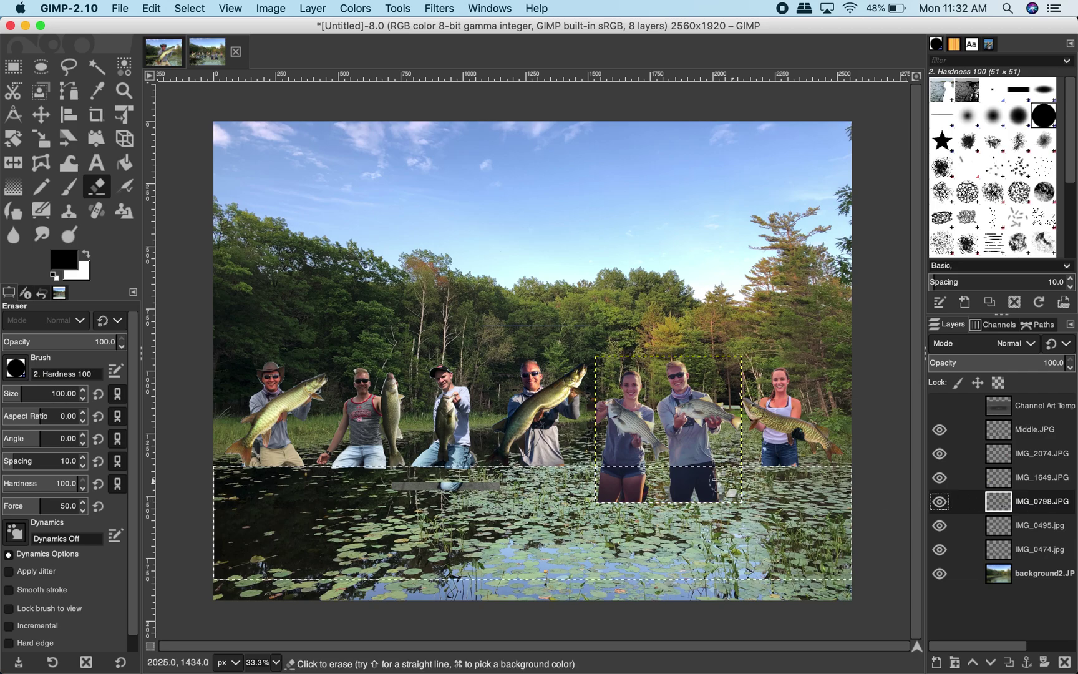
mouse_move(640, 463)
mouse_down()
mouse_move(613, 481)
mouse_move(756, 487)
mouse_move(582, 486)
mouse_move(642, 494)
mouse_up()
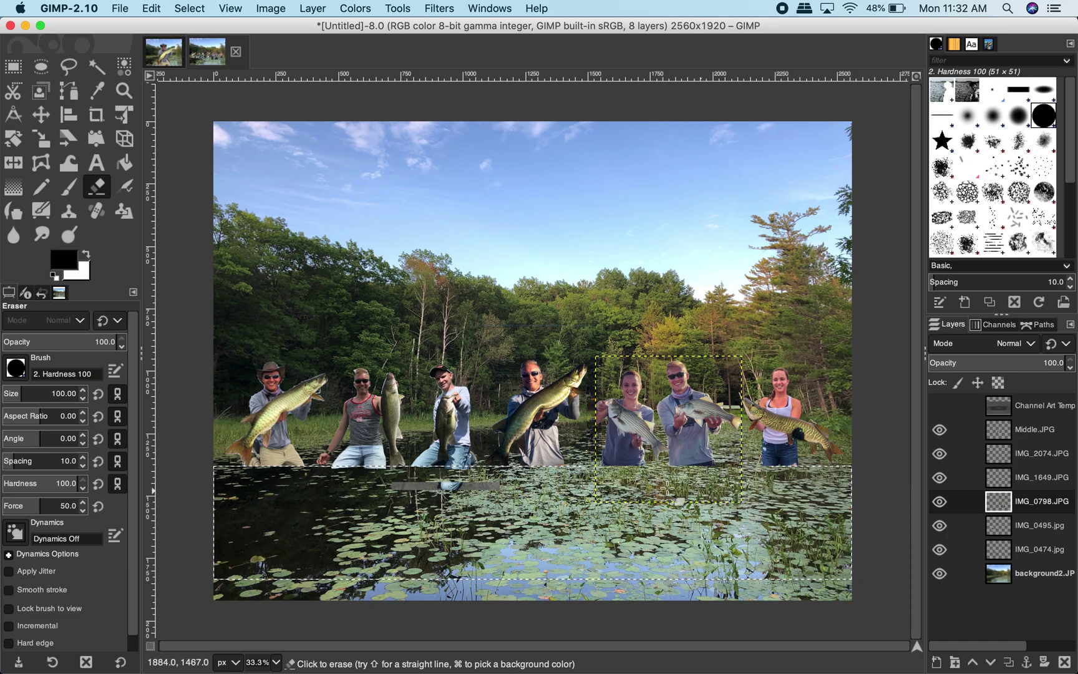
Erase the parts of the IMG_0495.jpg and IMG_0474.jpg cut-outs inside the selection, including the leftover grey strip.
click(1007, 529)
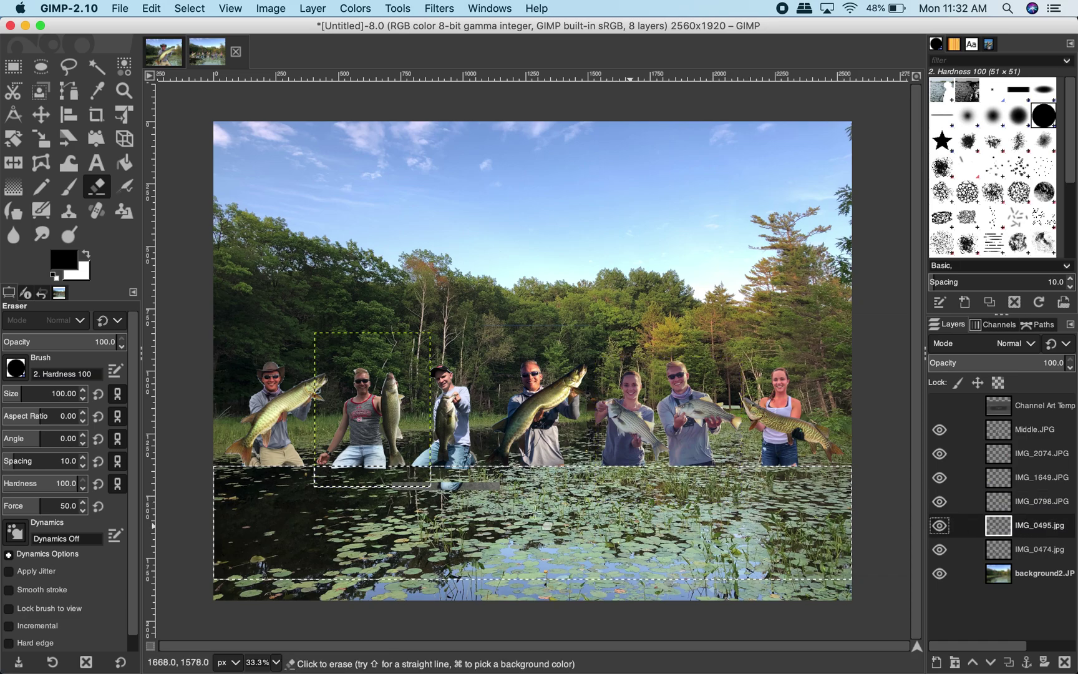
mouse_move(423, 476)
mouse_down()
mouse_move(318, 474)
mouse_move(456, 474)
mouse_up()
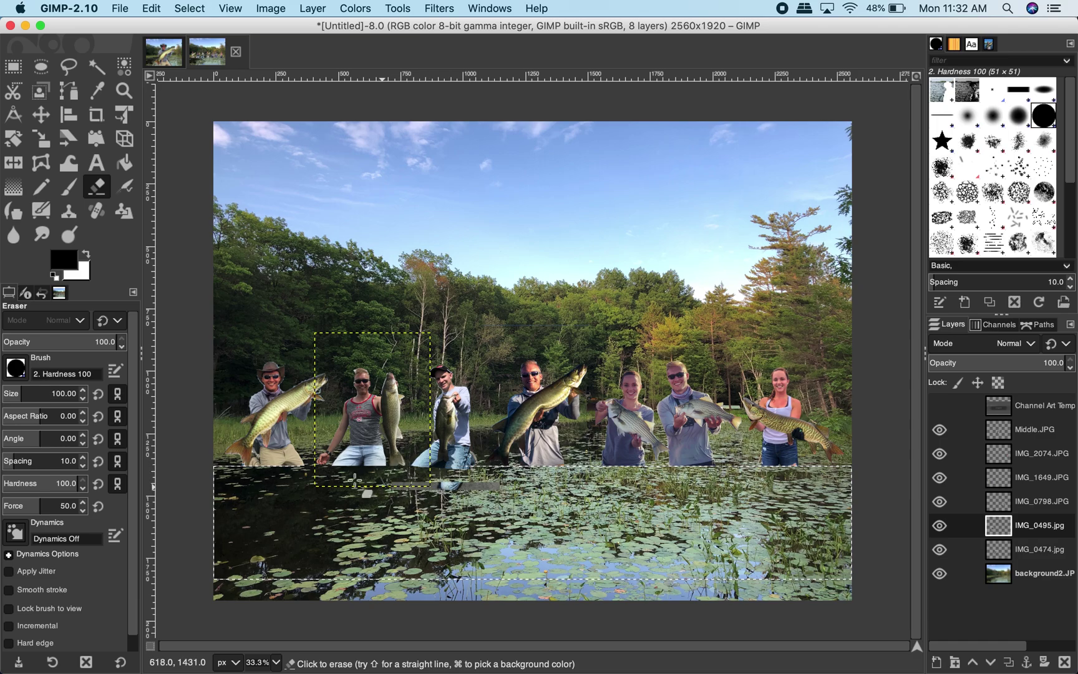
click(1023, 549)
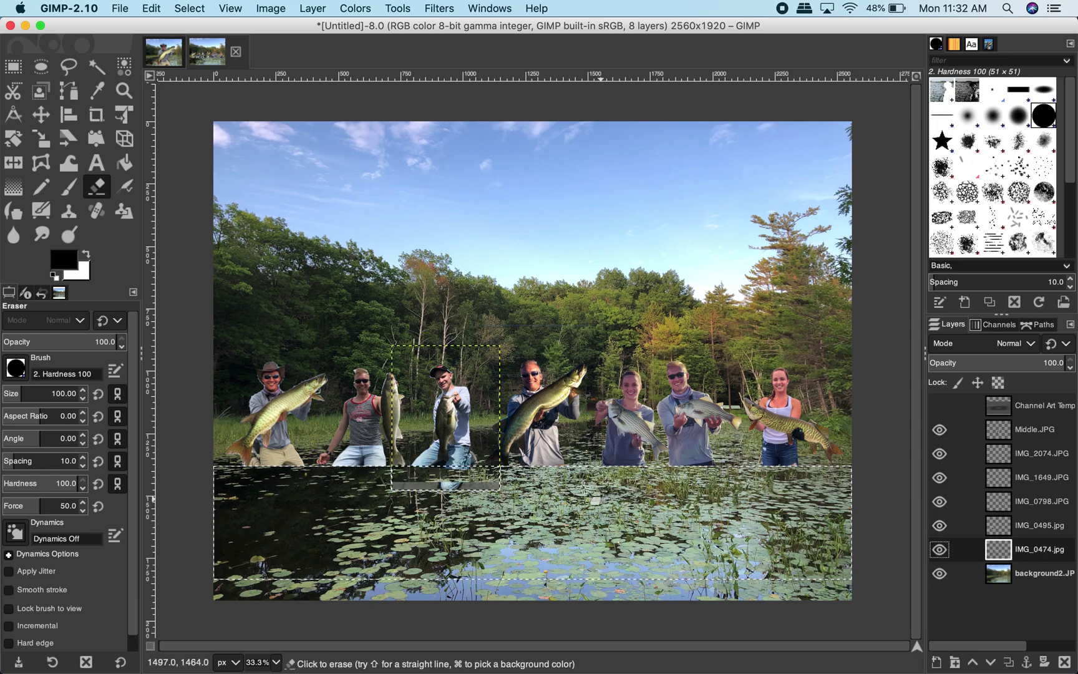
mouse_move(587, 486)
mouse_down()
mouse_move(368, 490)
mouse_move(524, 509)
mouse_move(438, 467)
mouse_up()
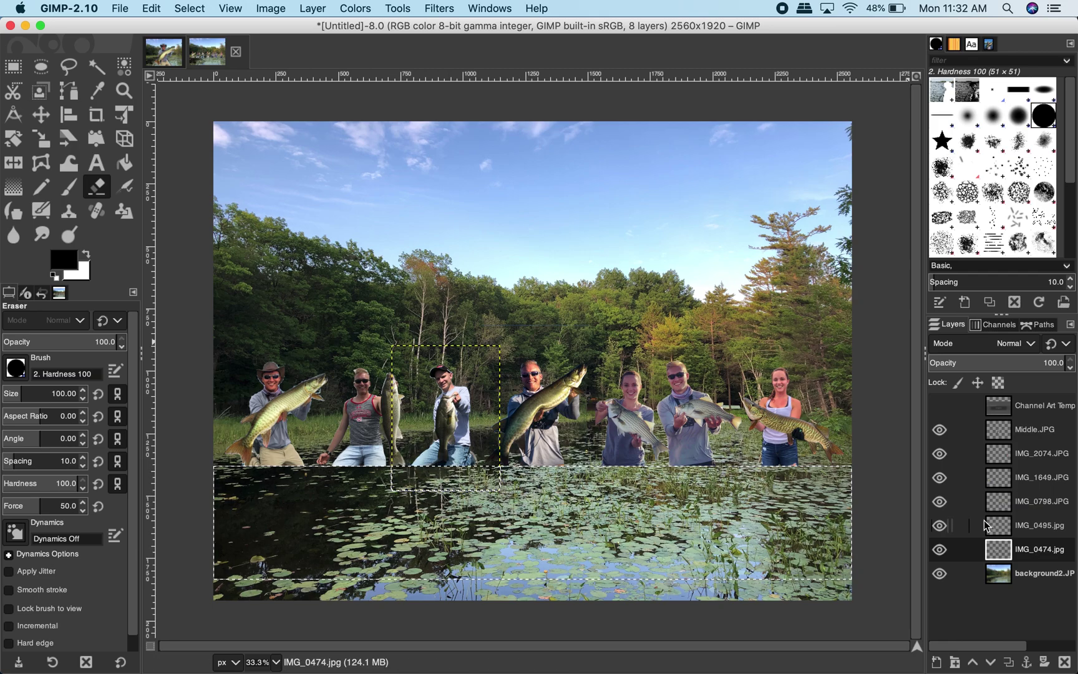
Show the Channel Art Template layer and make a 2568 x 1443 px rectangular selection around its TV area.
click(940, 406)
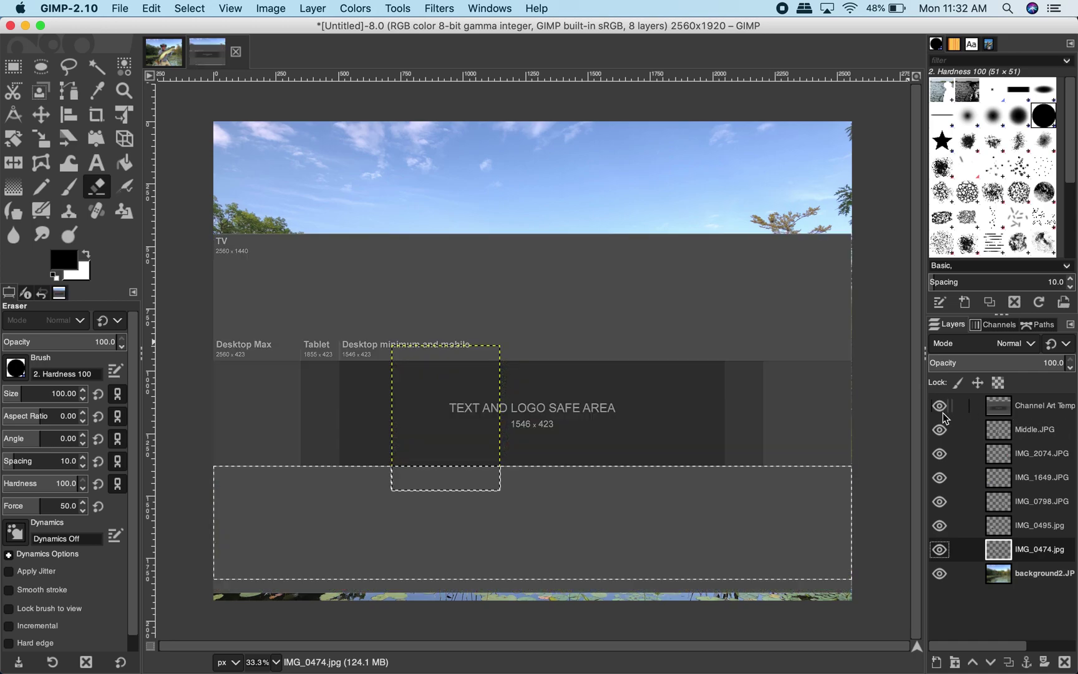
click(14, 67)
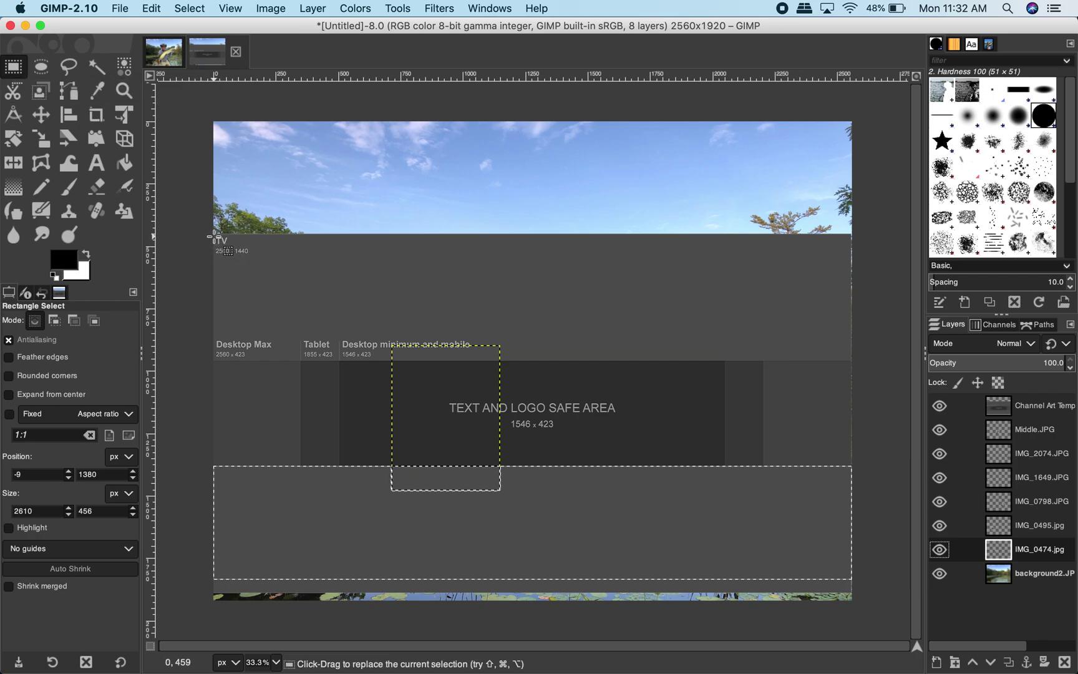
drag(213, 234, 854, 591)
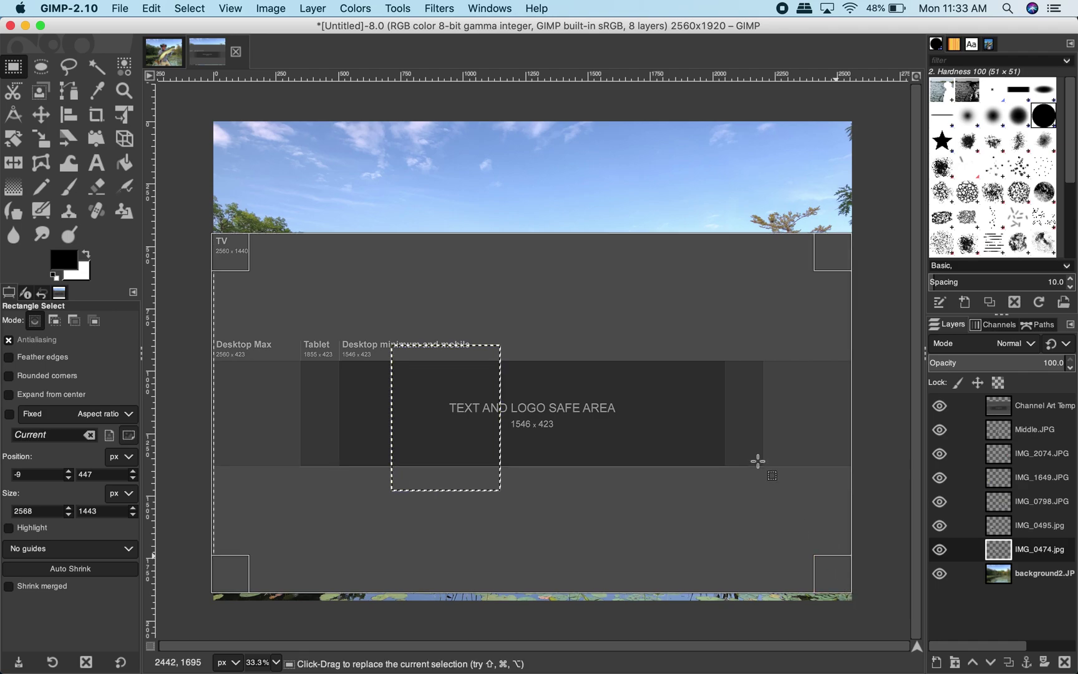
Crop the image to the TV-area selection and hide the Channel Art Template layer.
click(188, 8)
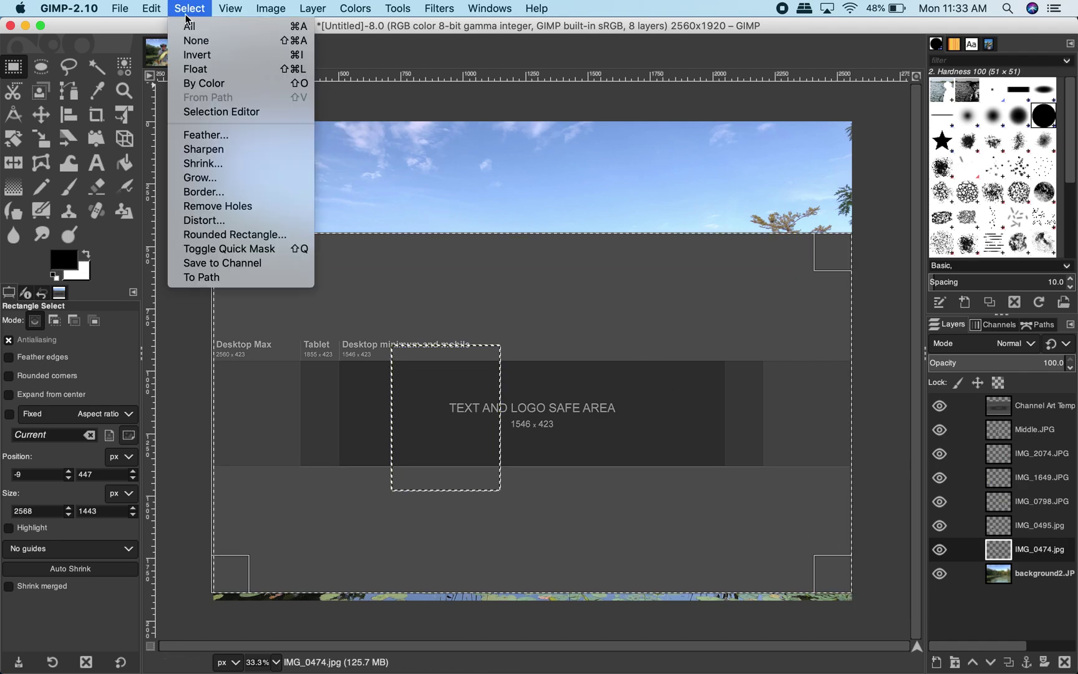
mouse_move(274, 14)
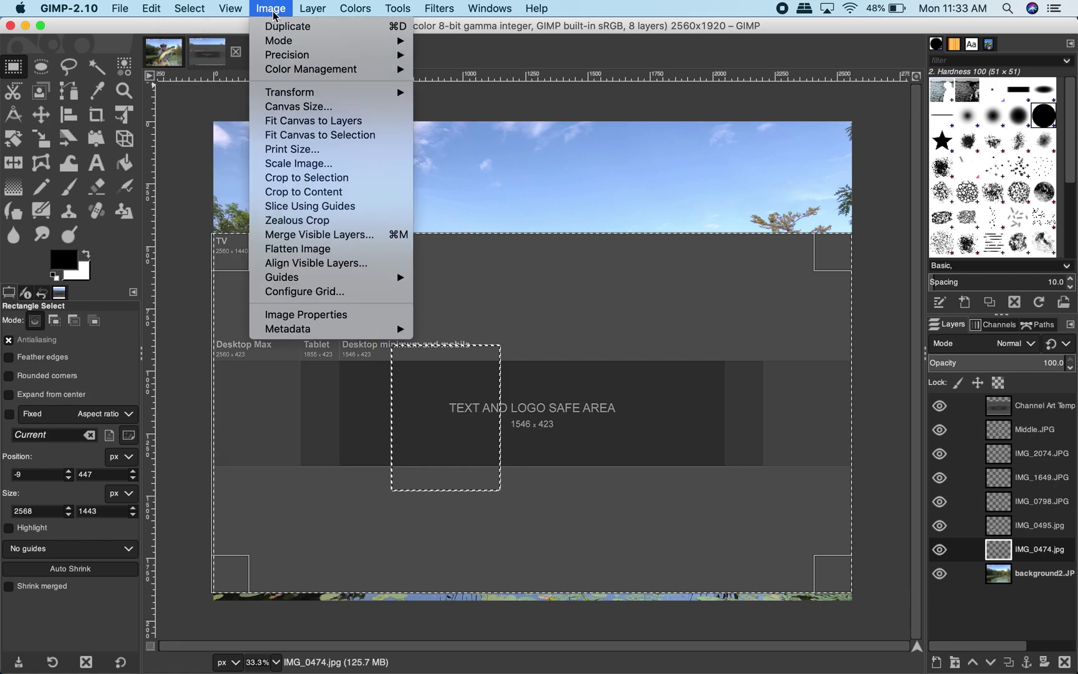
click(274, 15)
key(shift+c)
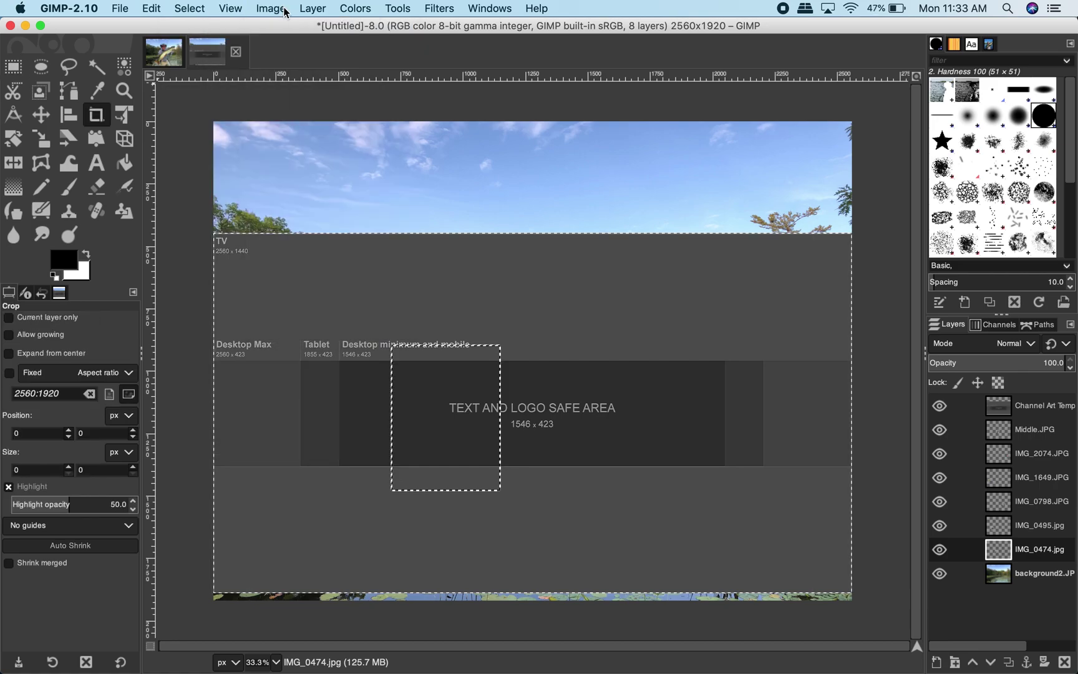
click(274, 14)
click(284, 177)
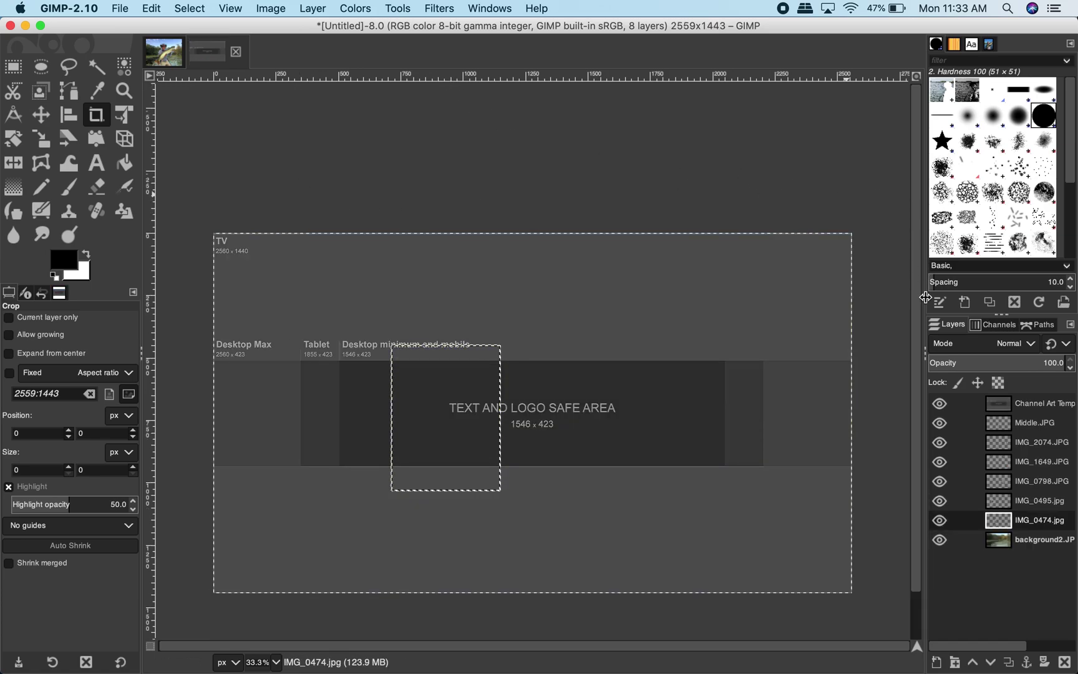
click(939, 403)
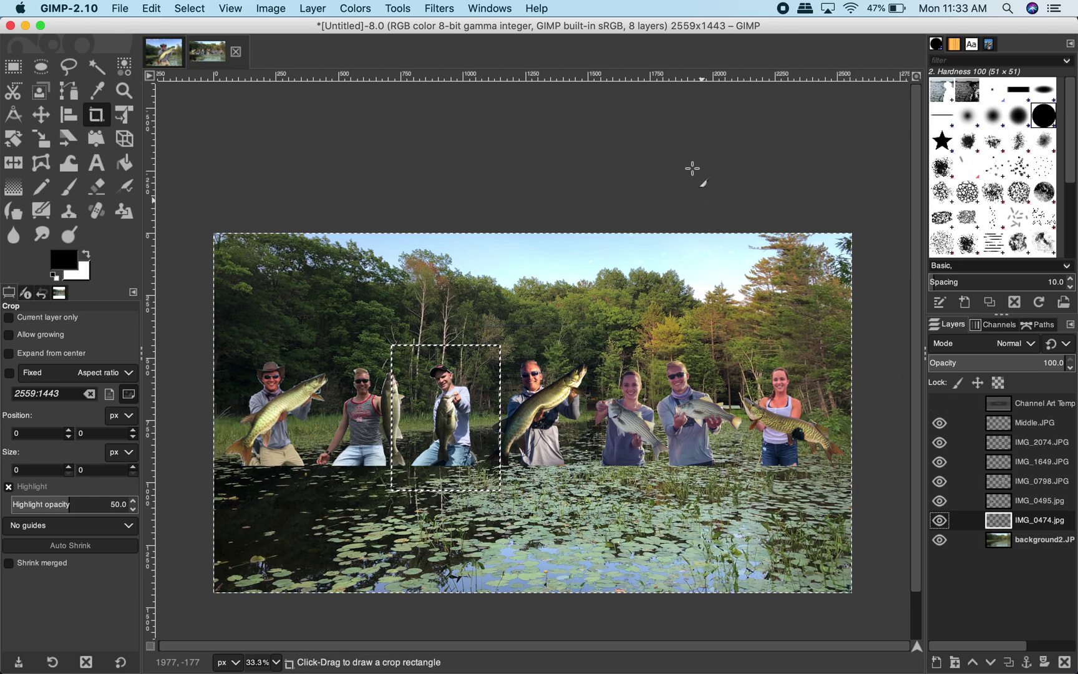
Export the composite as finished.png into the folder with the source photos, using the default PNG options.
click(120, 8)
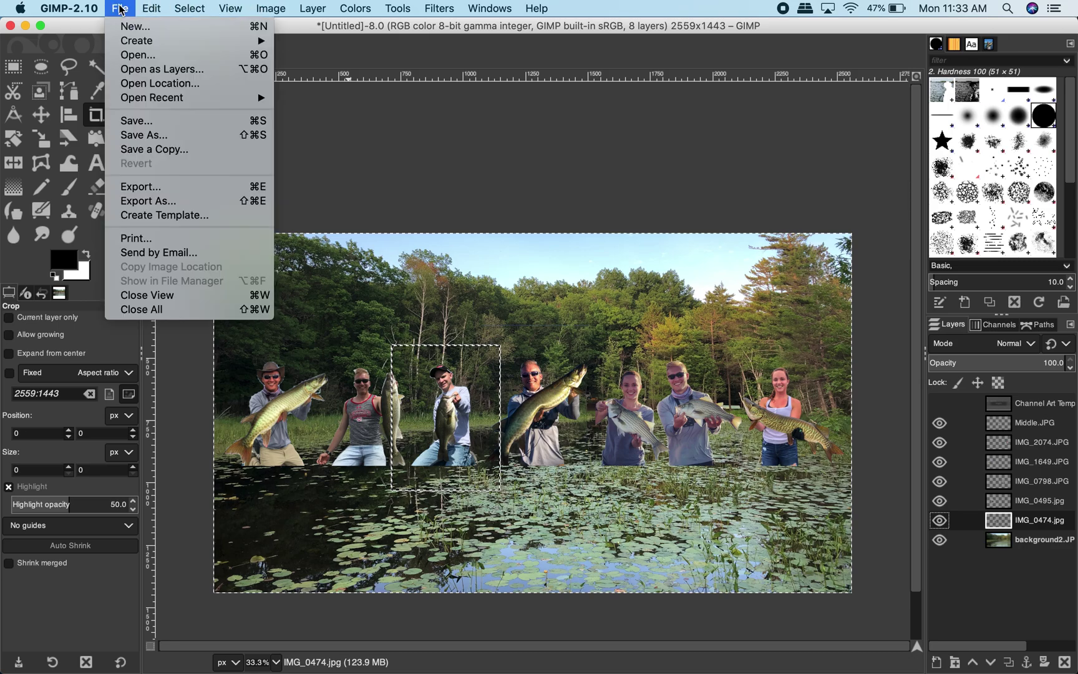
click(157, 187)
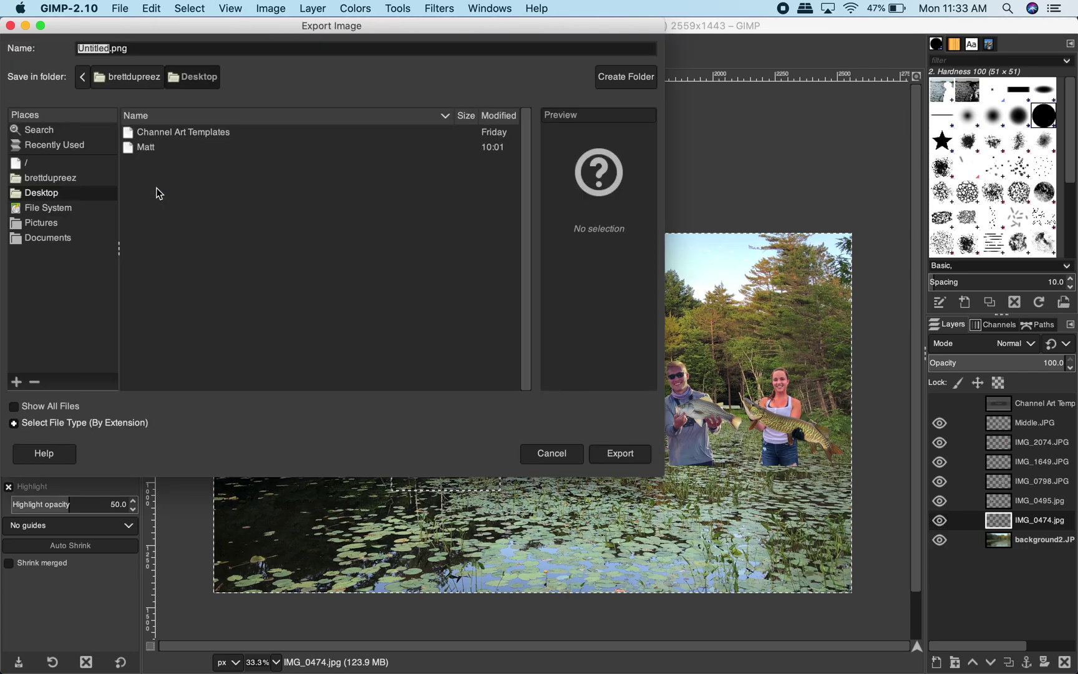
double_click(140, 150)
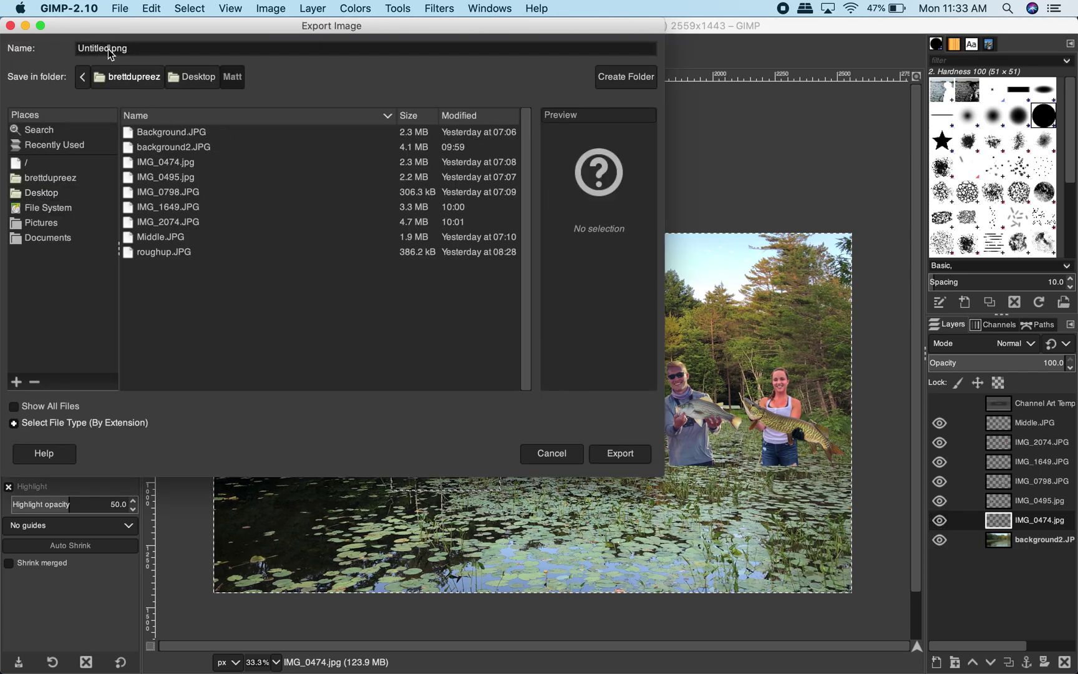
drag(108, 49, 60, 51)
text(finished)
key(Return)
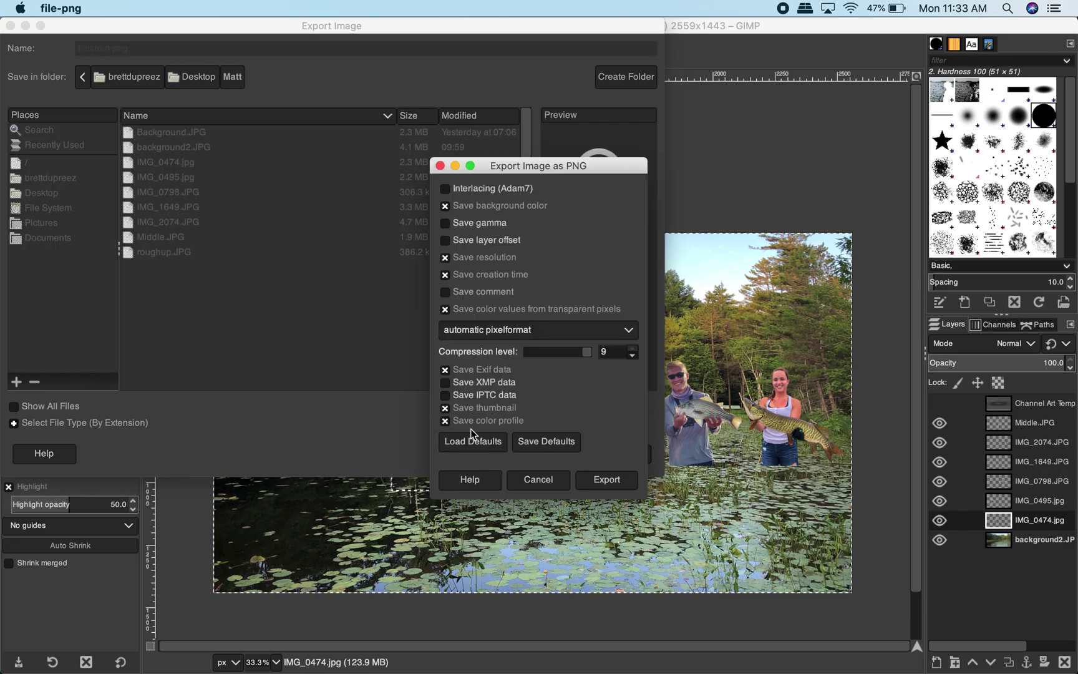
click(615, 485)
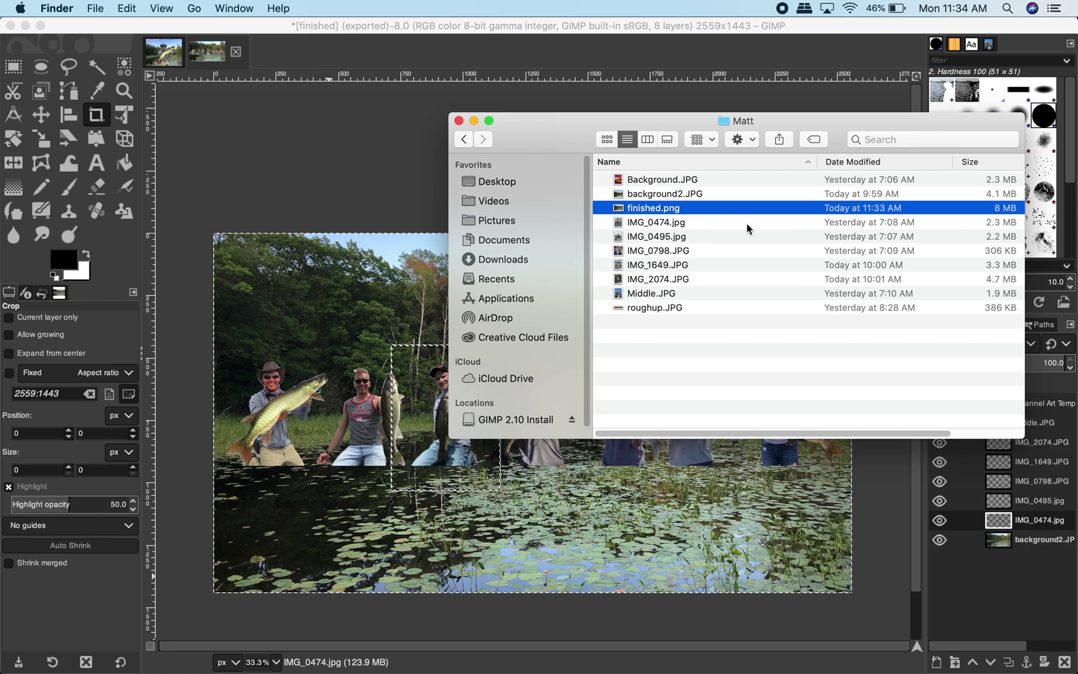
Scale the whole image to a width of 2048 px, keeping its proportions.
click(368, 226)
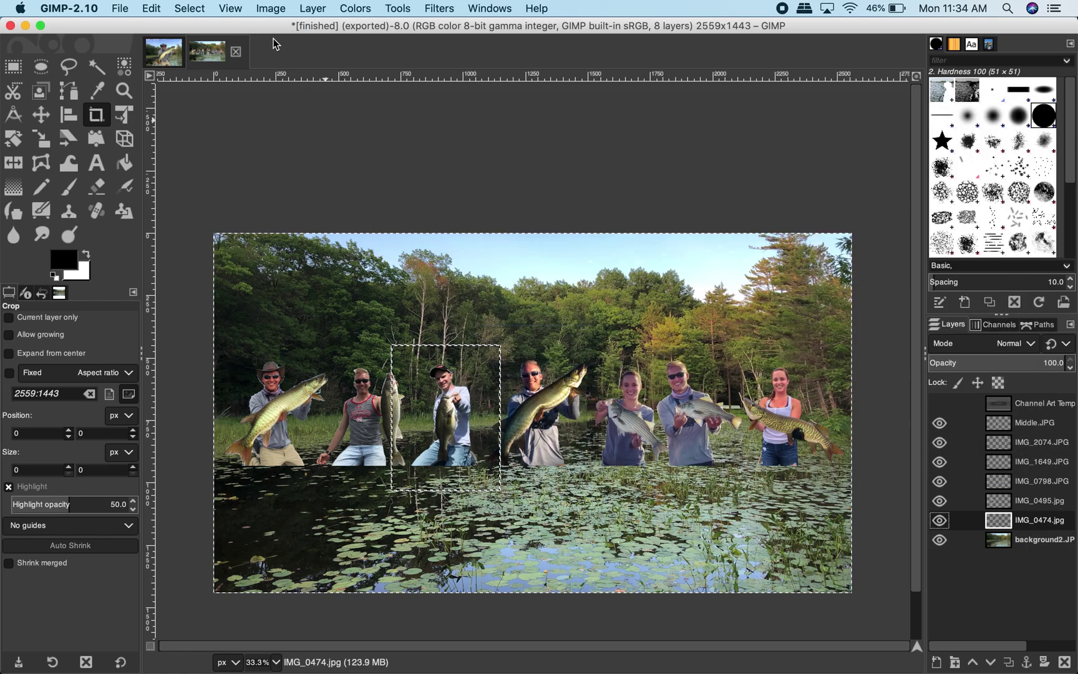
click(1033, 540)
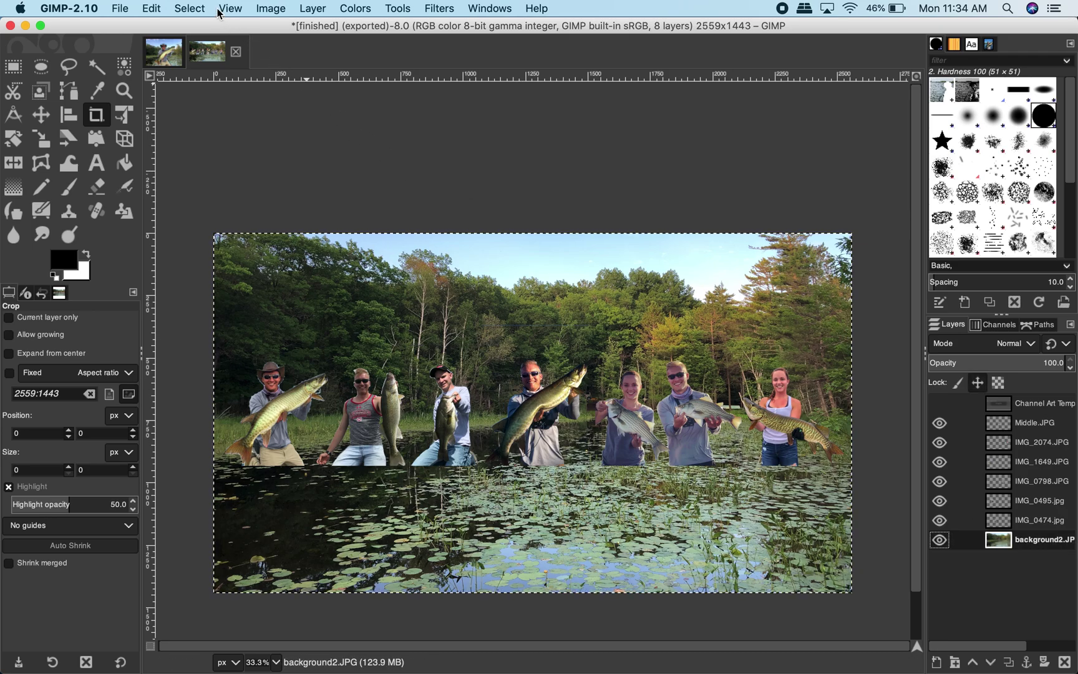
click(282, 10)
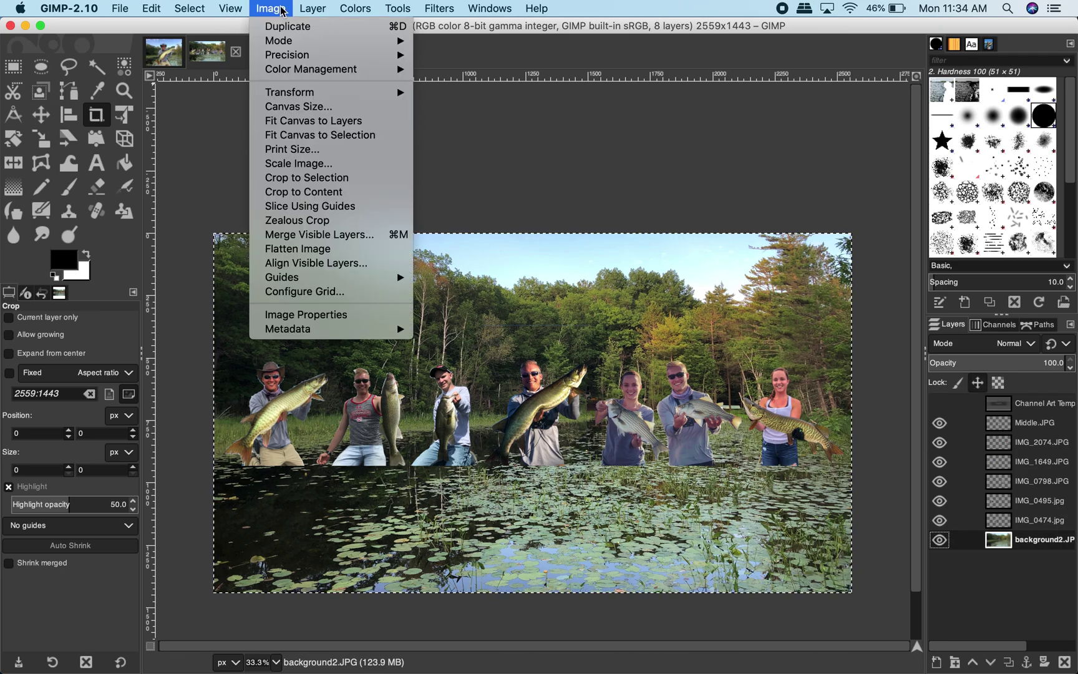
click(343, 167)
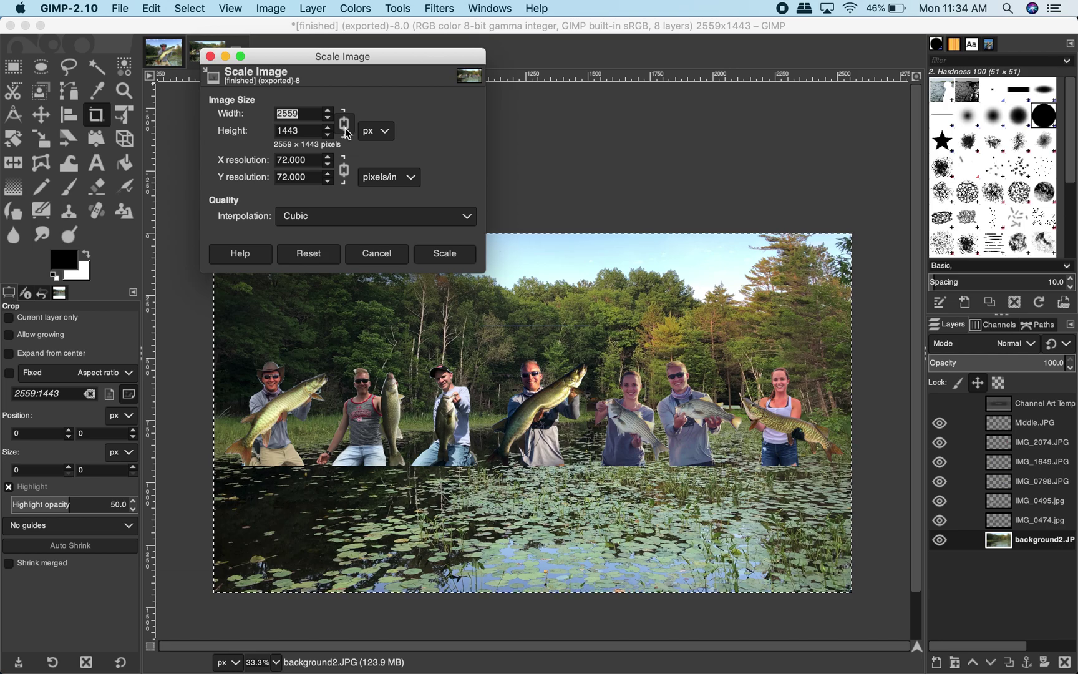
text(2048)
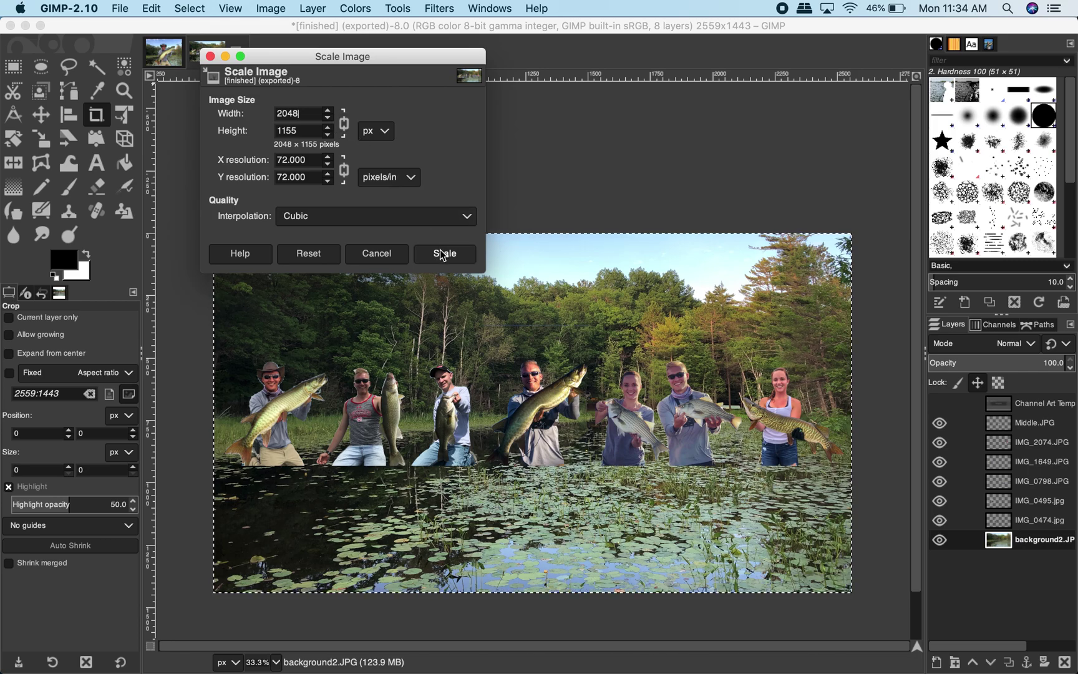
click(458, 253)
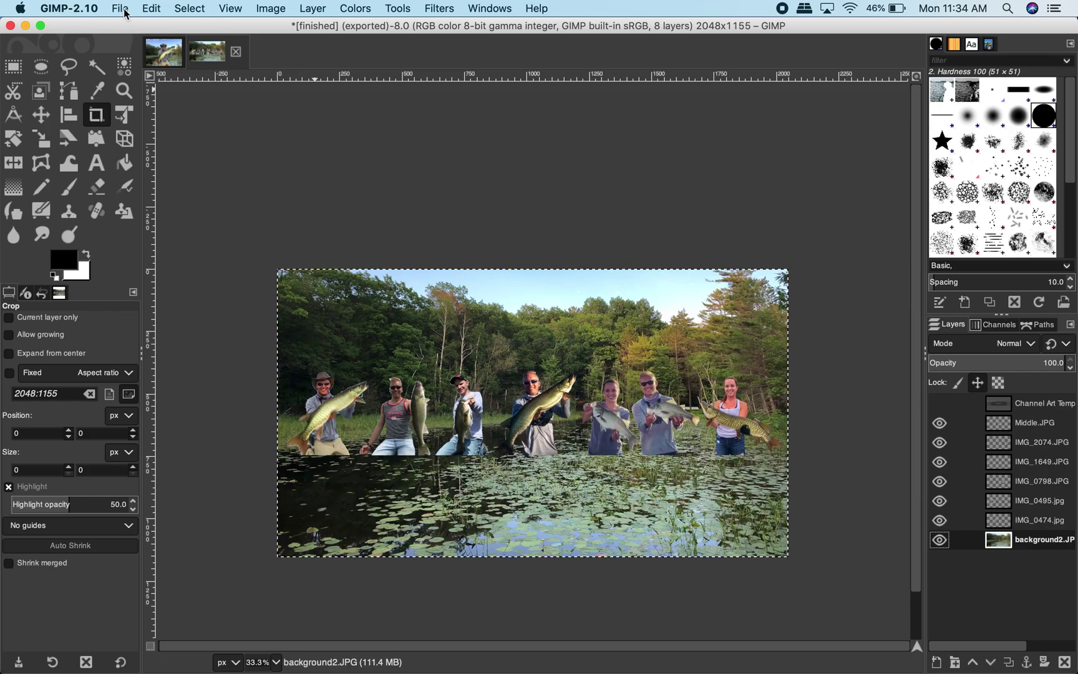
Export the scaled image over finished.png and switch to Finder to check its file size.
click(120, 9)
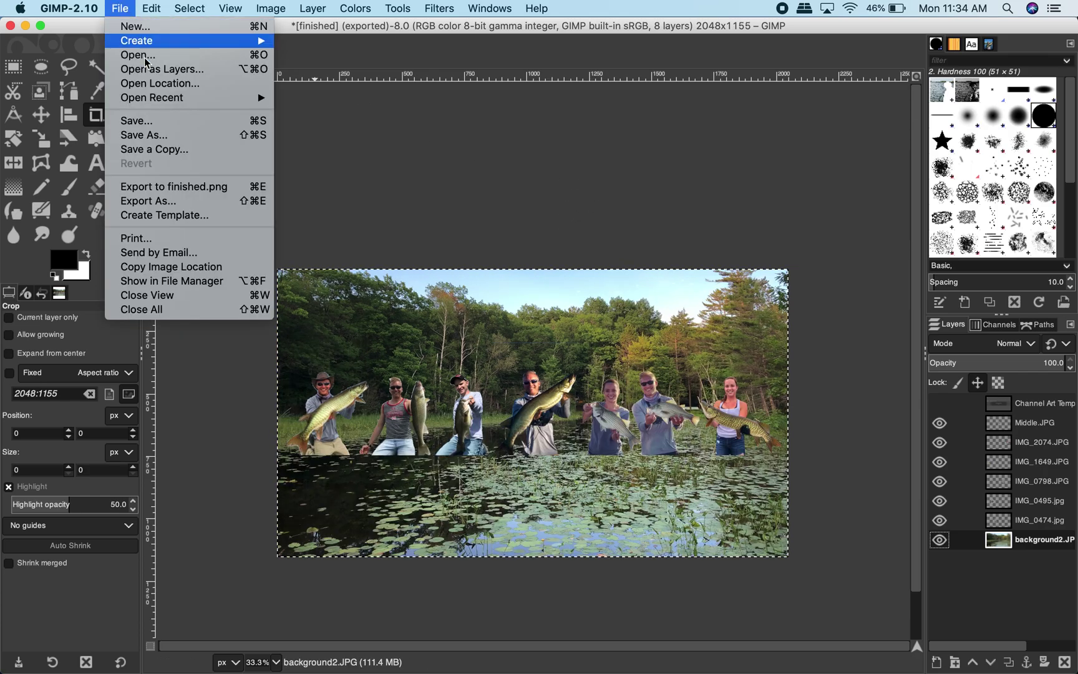
click(185, 192)
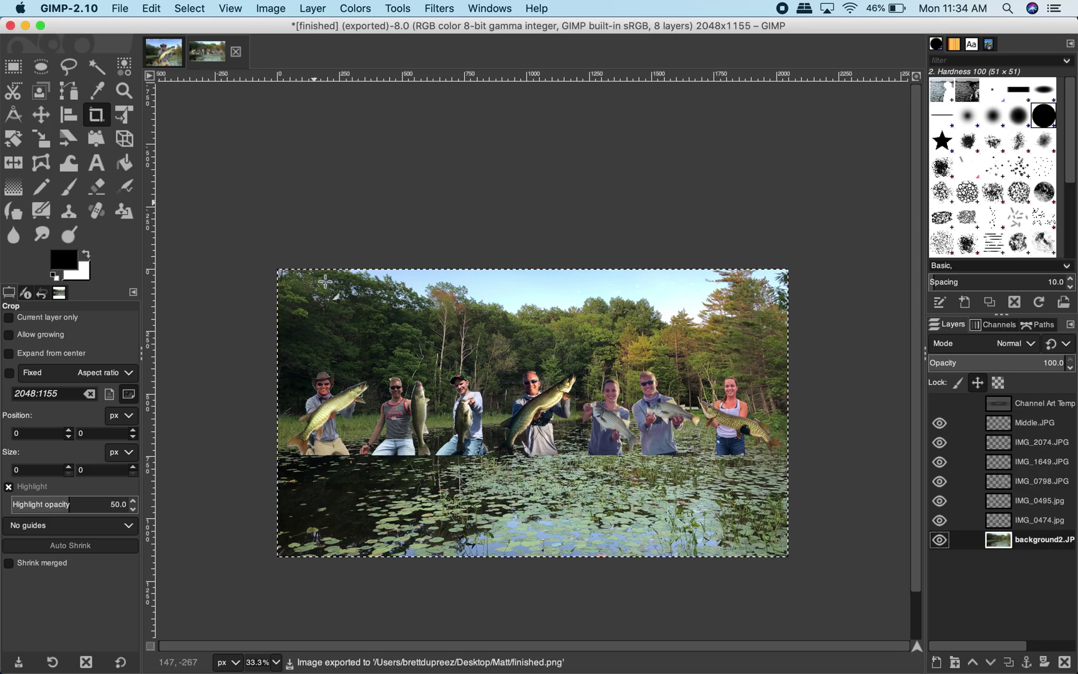
click(67, 646)
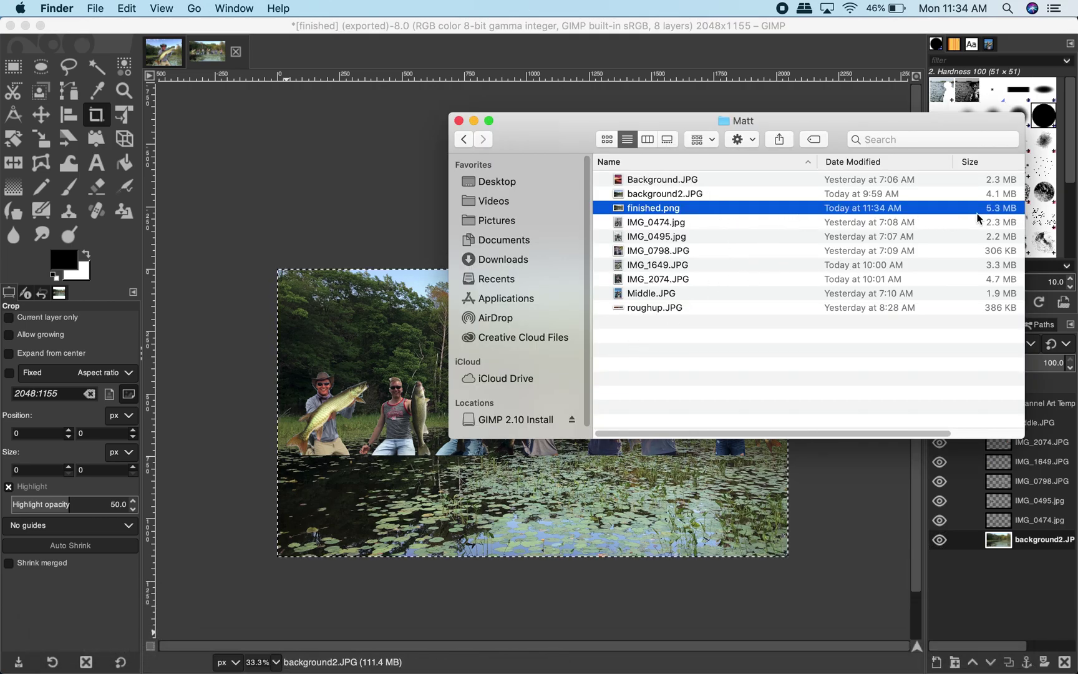
Switch to the web browser and open the channel art upload dialog on the Peeling Line YouTube channel page.
mouse_move(268, 652)
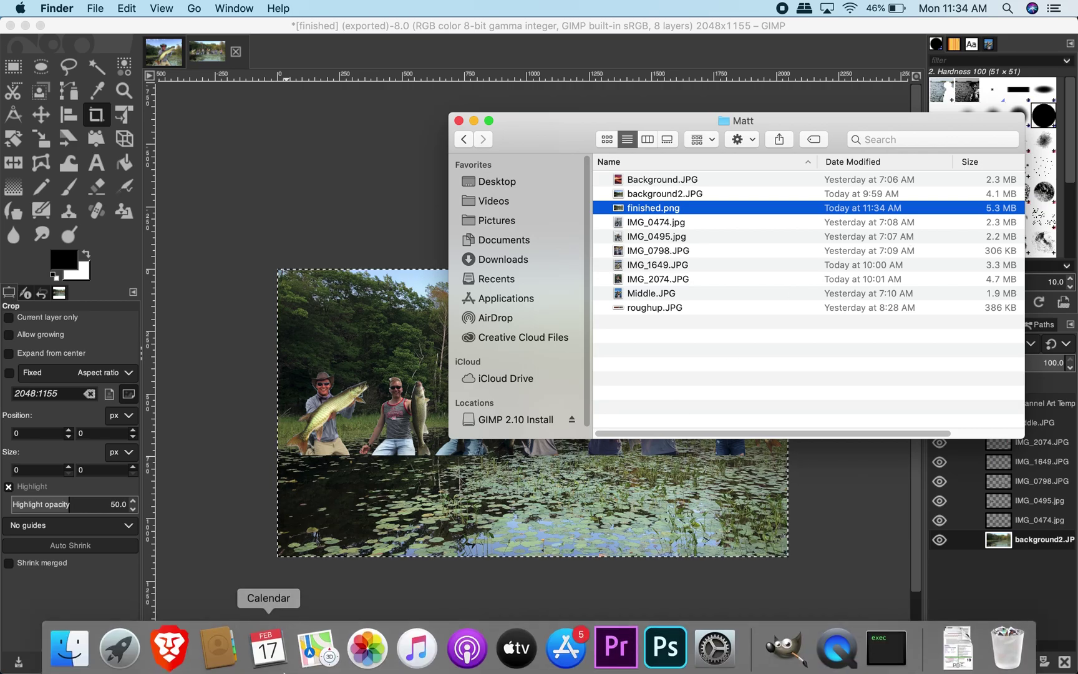
click(167, 643)
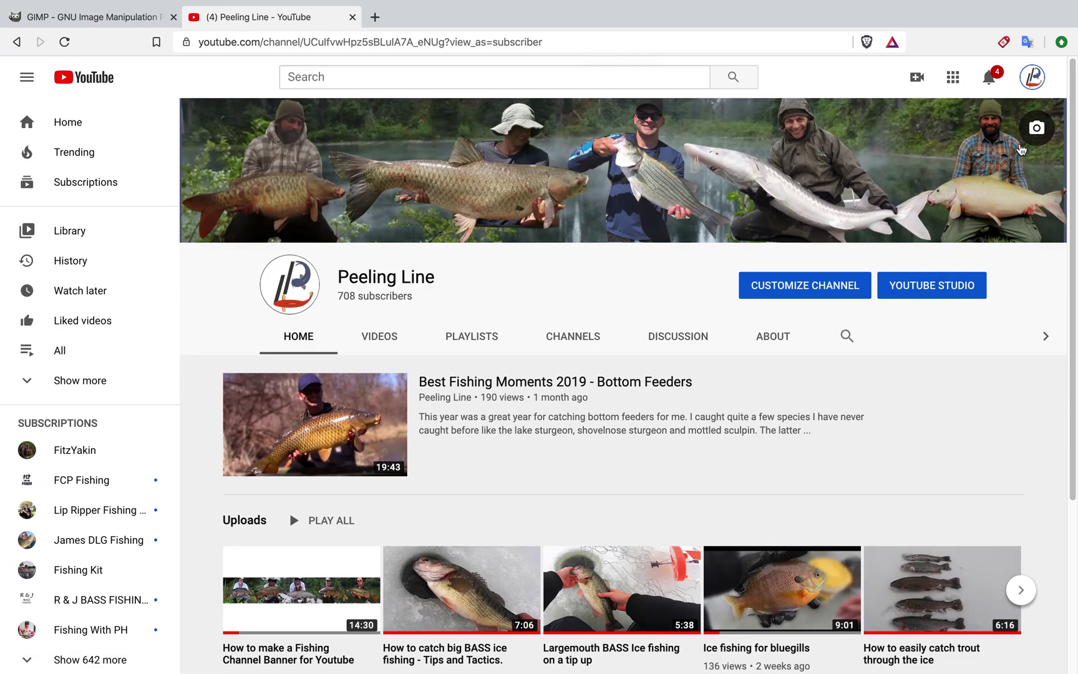
click(1032, 136)
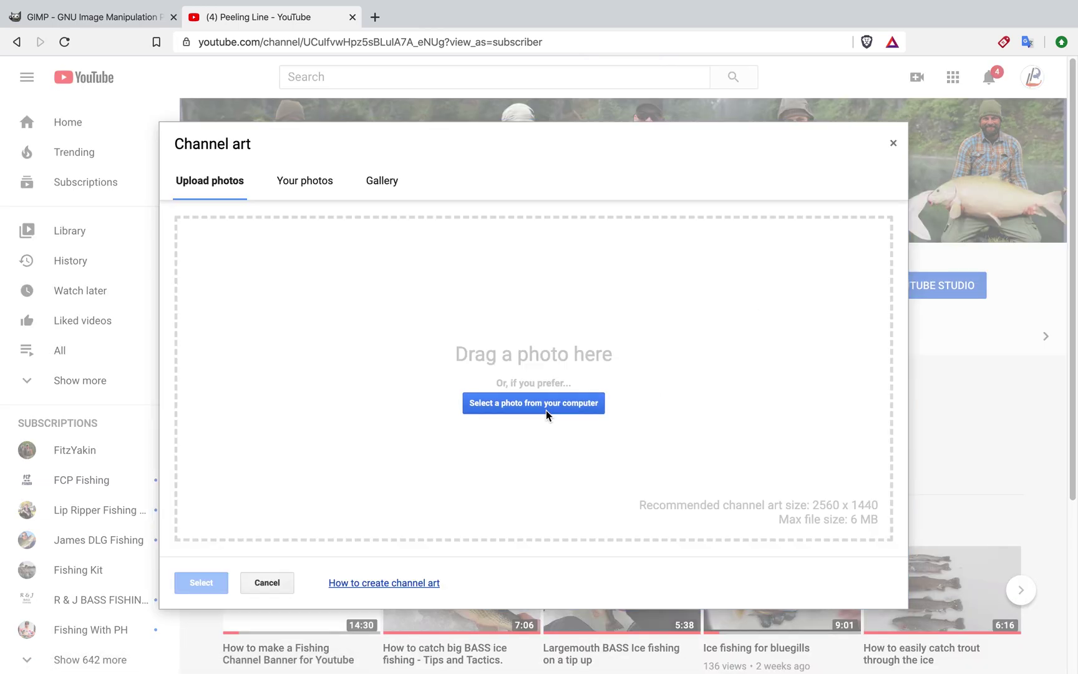
Upload finished.png from the folder with the source photos and apply it as the channel art.
click(539, 403)
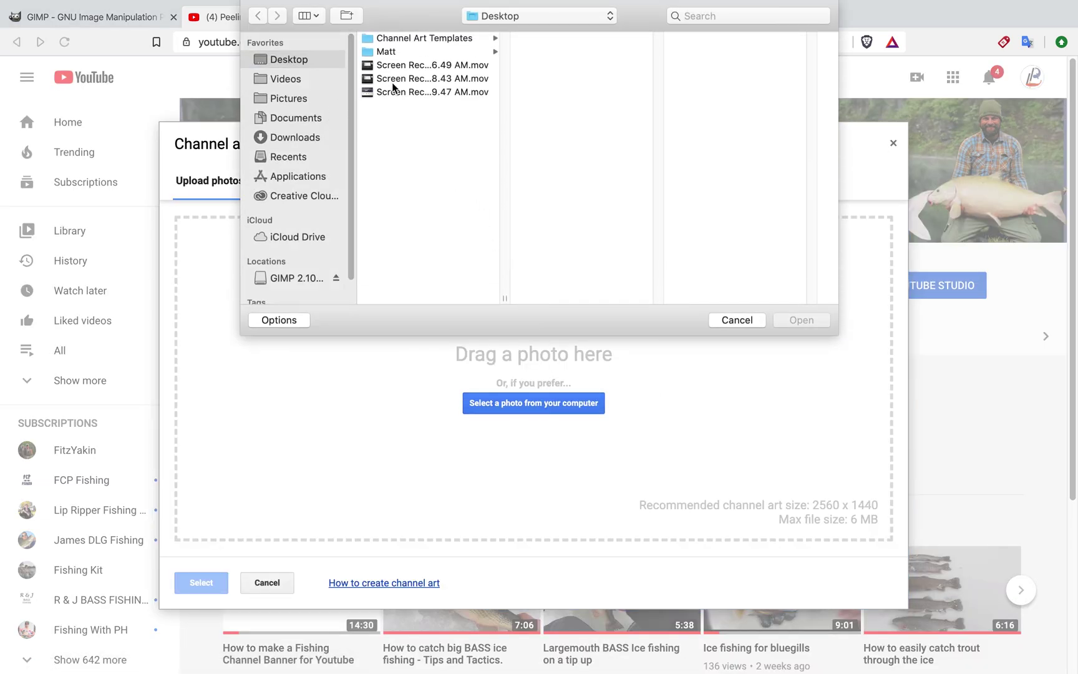
click(397, 53)
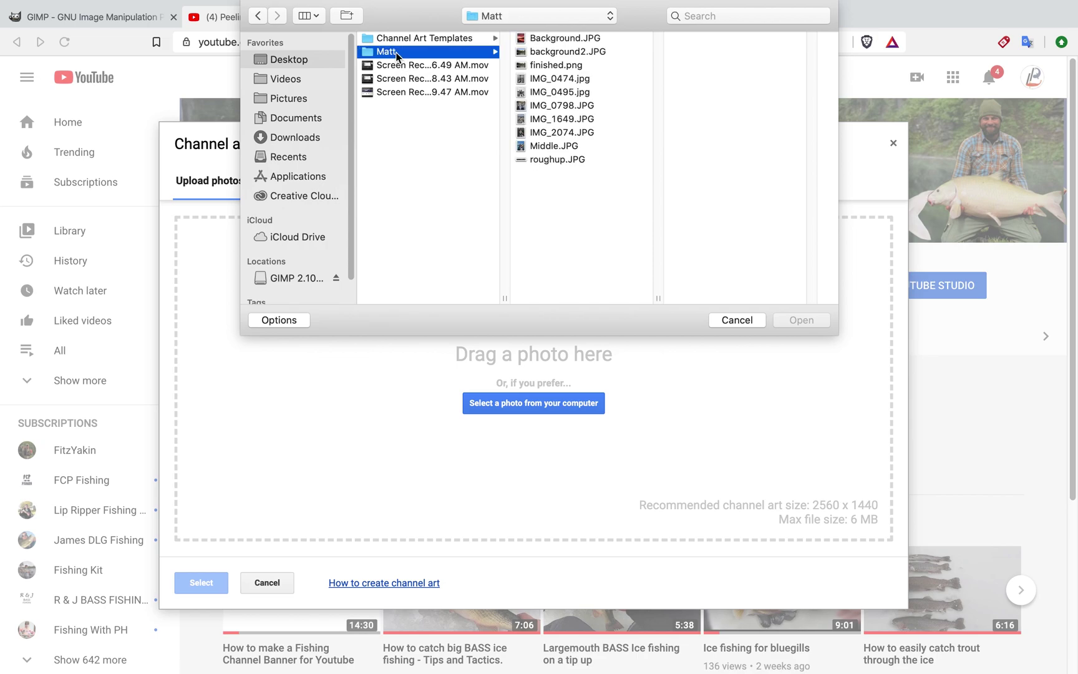
click(569, 64)
click(799, 319)
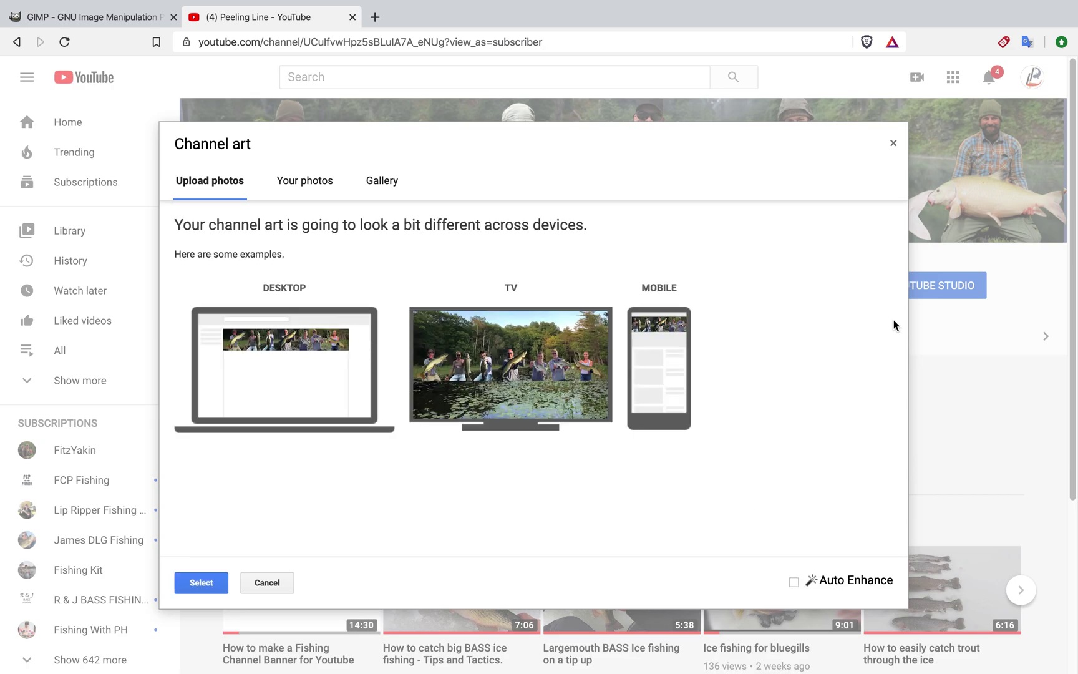
click(200, 584)
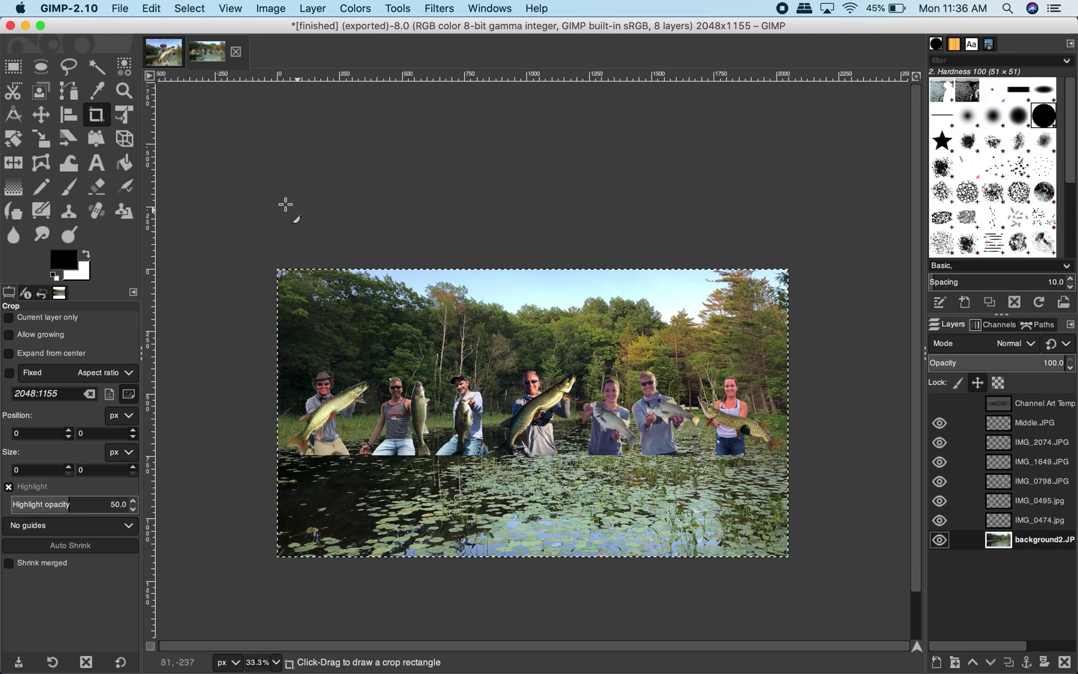
Switch to GIMP, add Background.JPG to the composite as a new layer and toggle off its visibility to compare backgrounds.
click(120, 8)
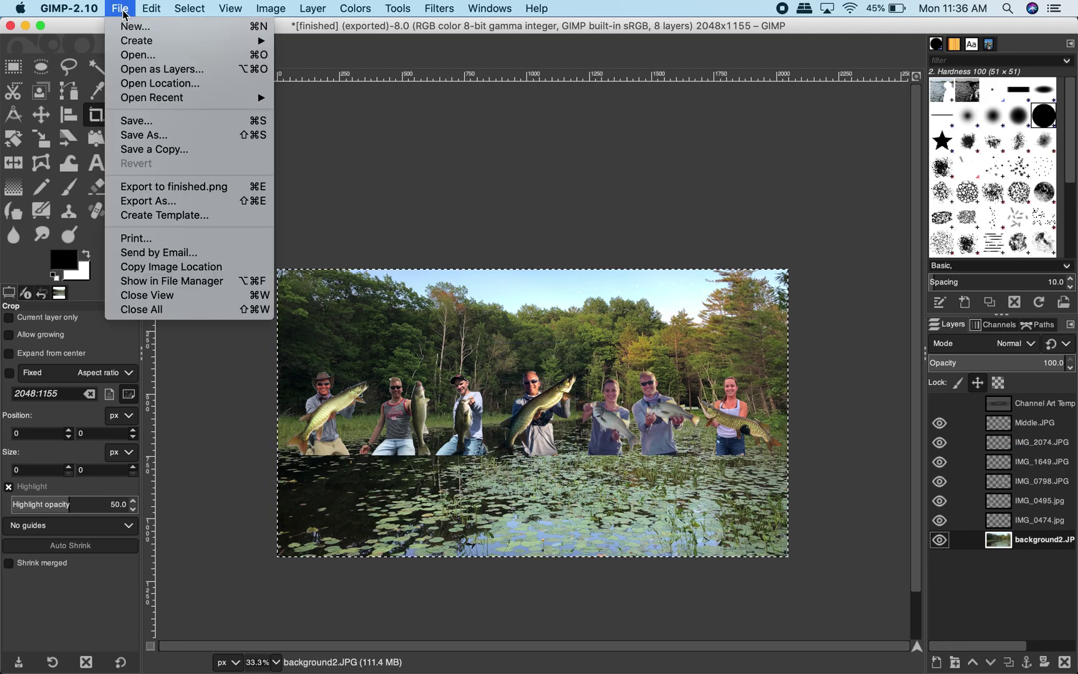
click(152, 70)
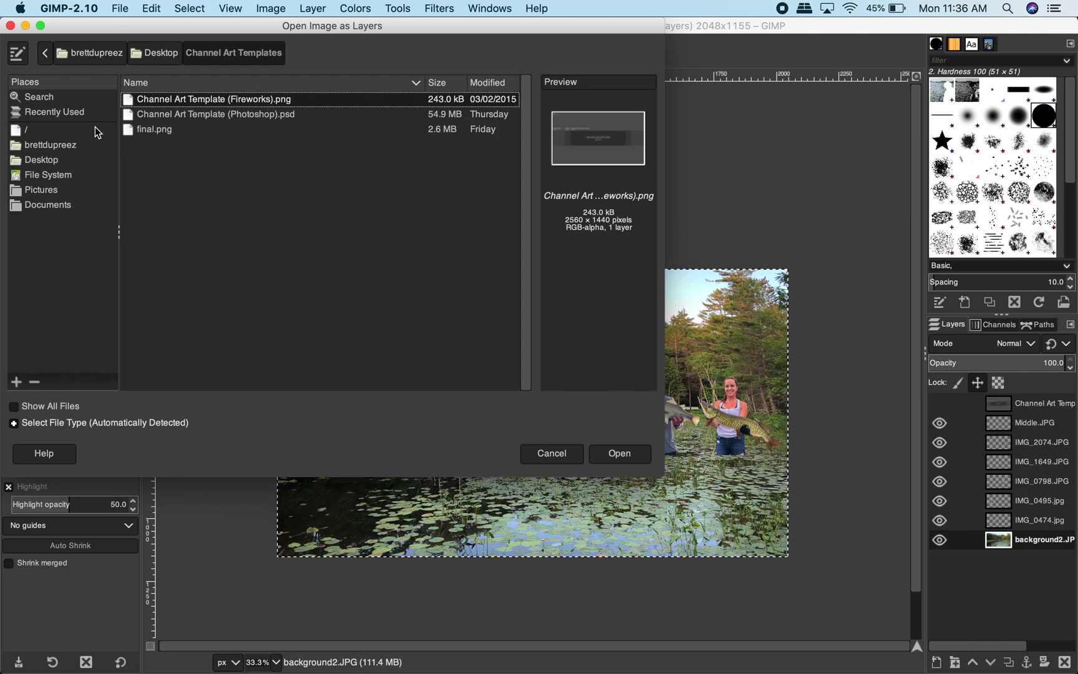
click(155, 53)
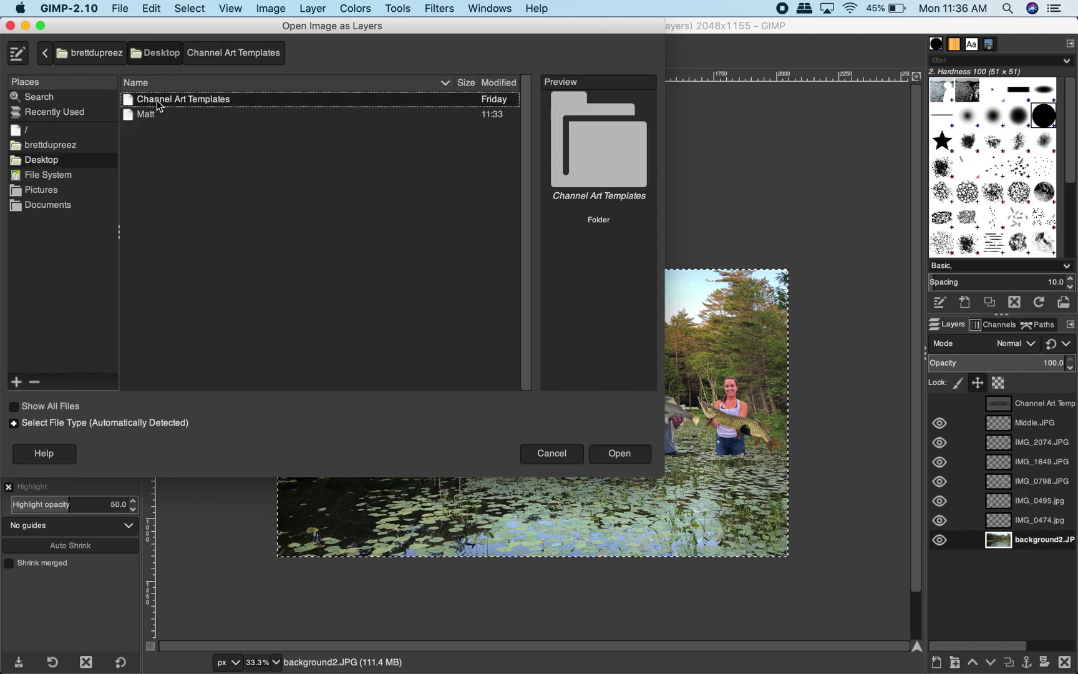
click(147, 116)
double_click(147, 116)
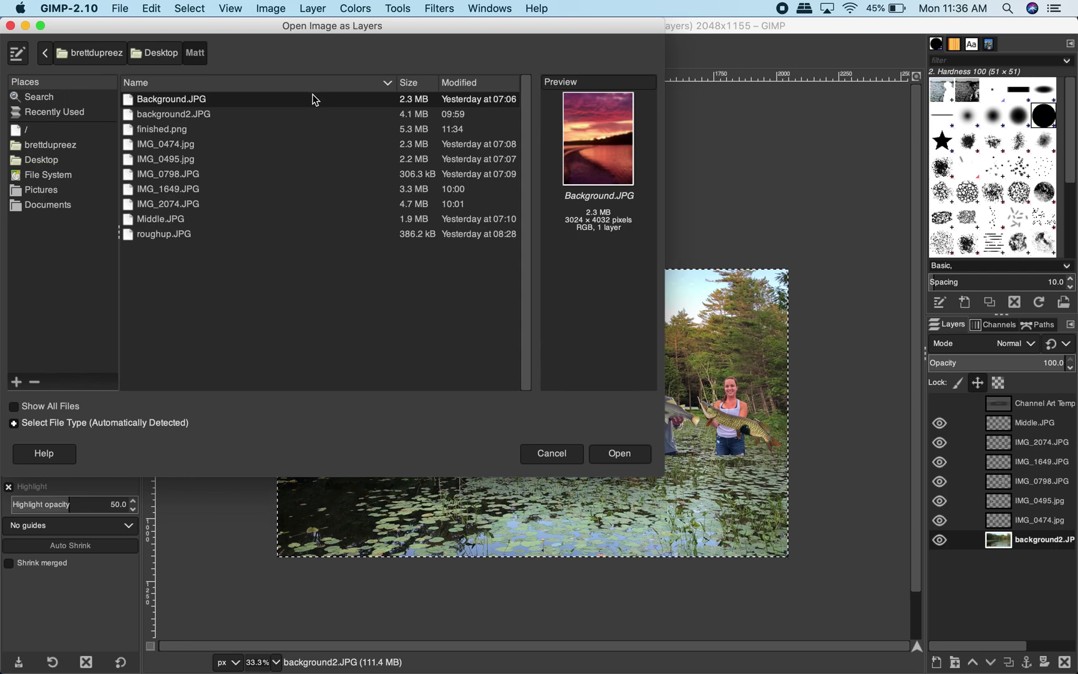
click(615, 458)
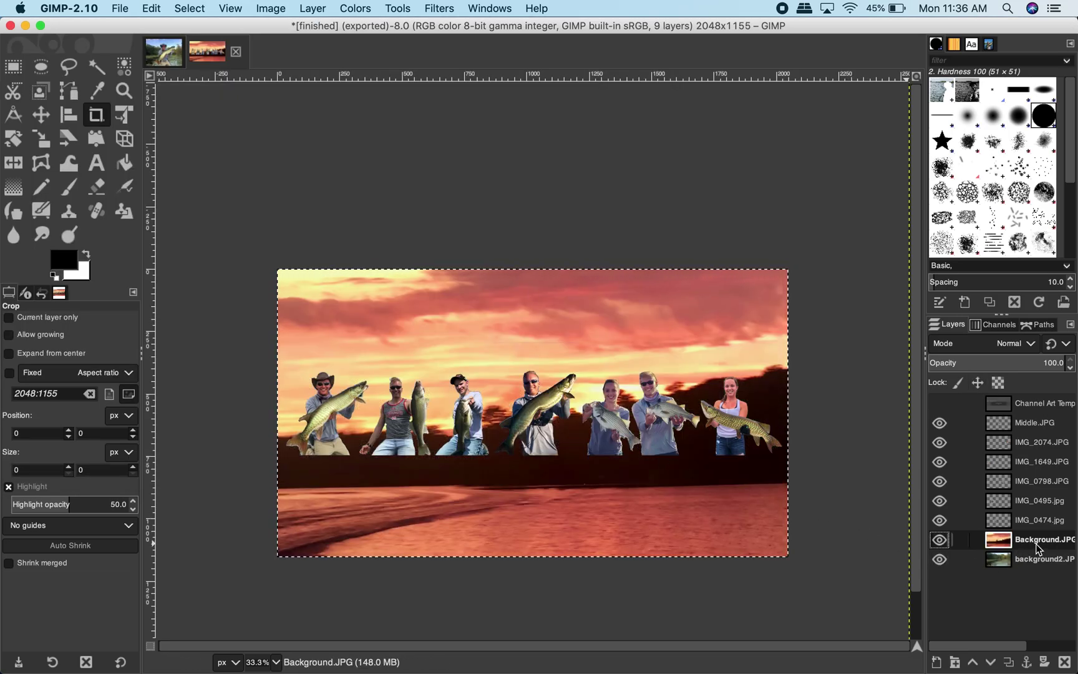
mouse_move(1037, 564)
mouse_down()
mouse_move(1036, 536)
mouse_move(1019, 565)
mouse_up()
click(941, 541)
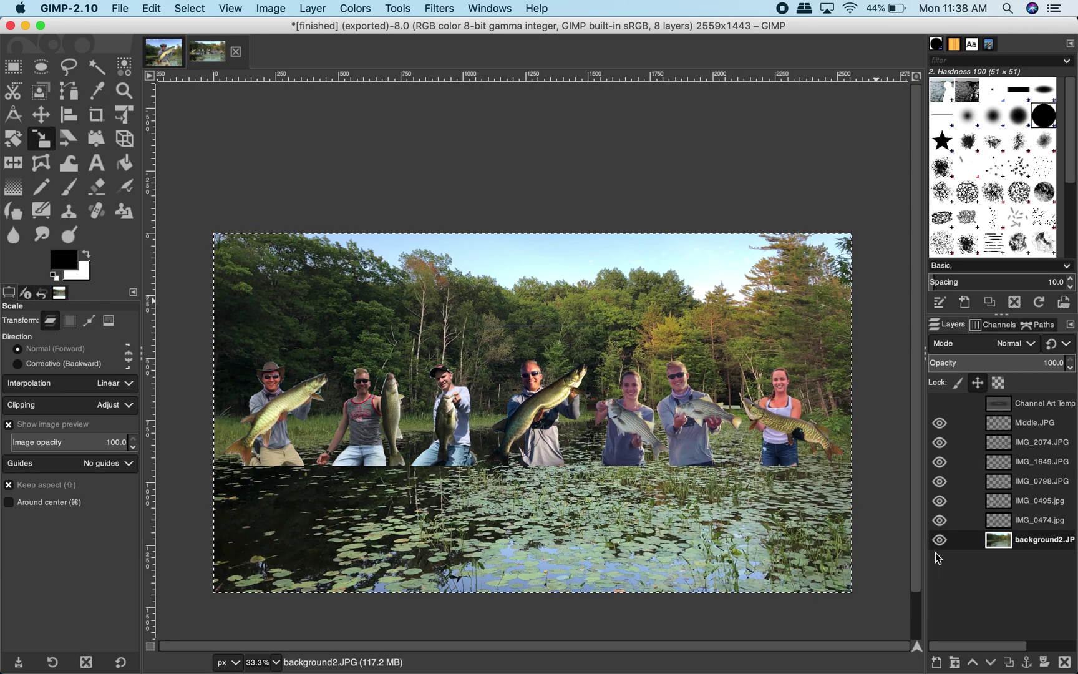
Hide the background2.JPG layer so that only the cut-out people are shown.
click(937, 543)
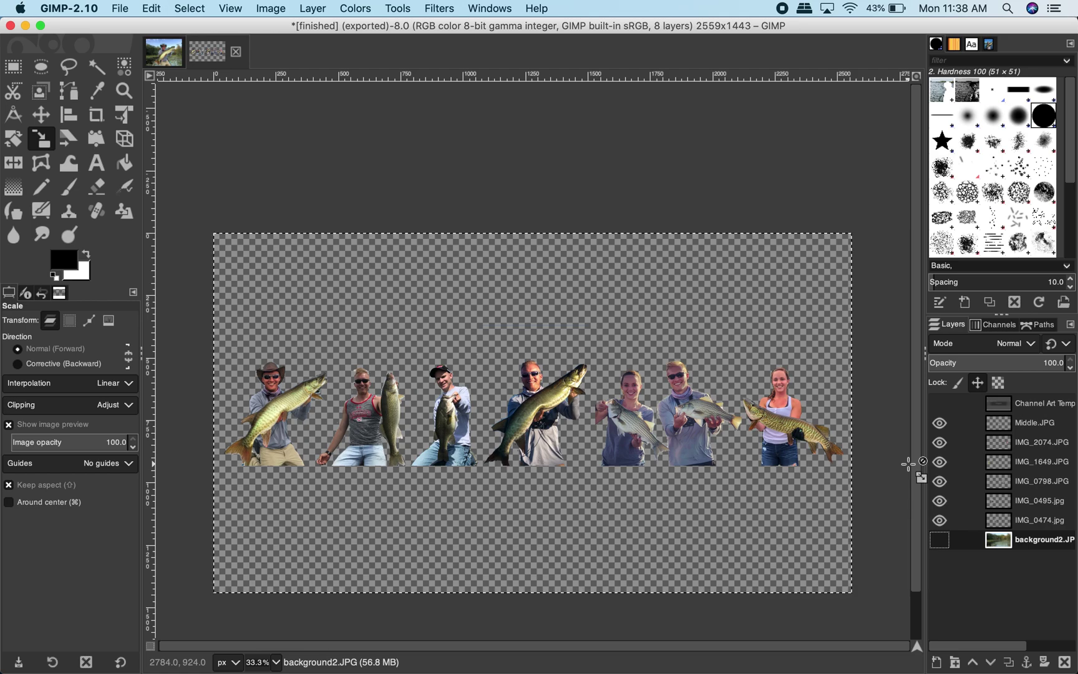
key(1)
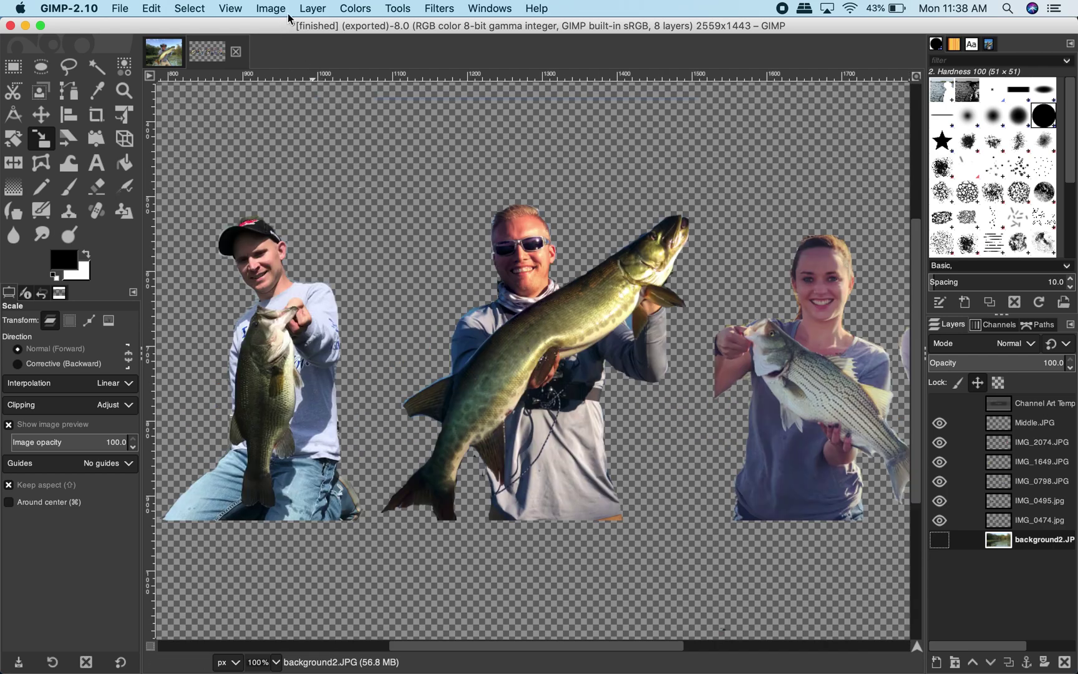
key(super+f)
Sharpen the Middle.JPG layer with Unsharp Mask at radius 3.000, amount 0.930 and threshold 0.000.
click(1036, 430)
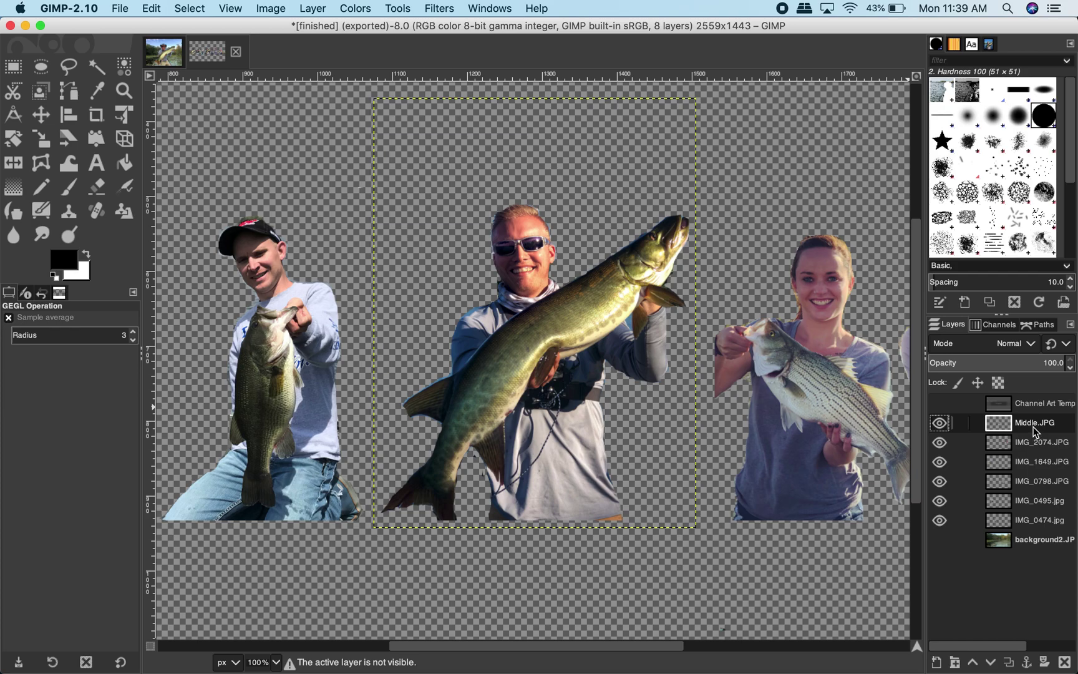
click(412, 10)
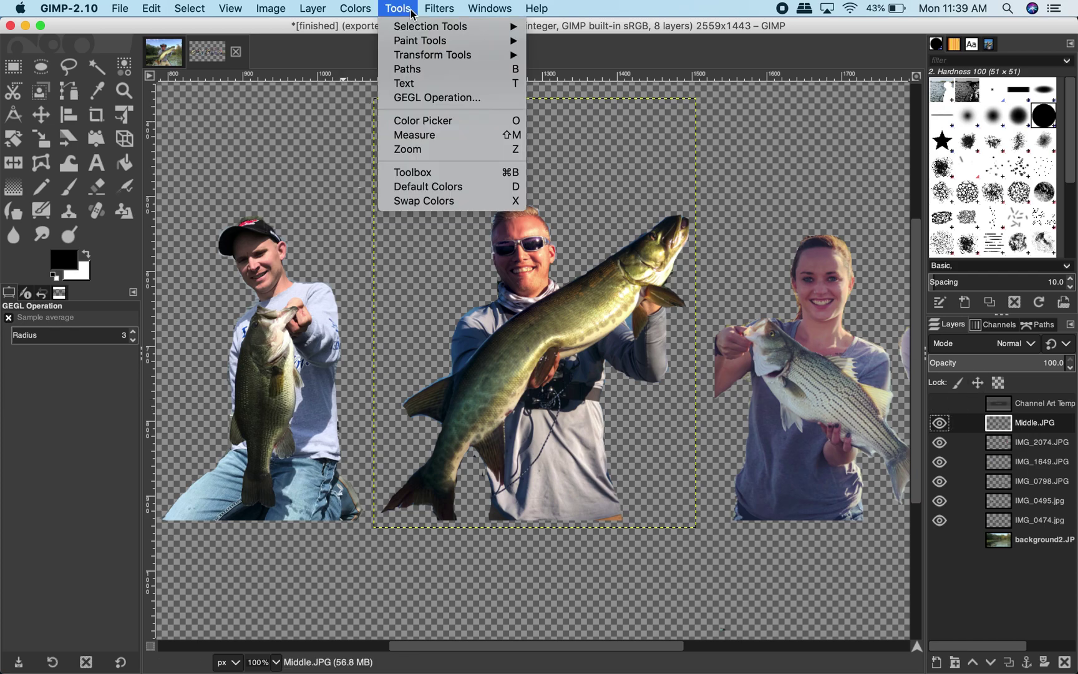
mouse_move(439, 9)
mouse_move(462, 113)
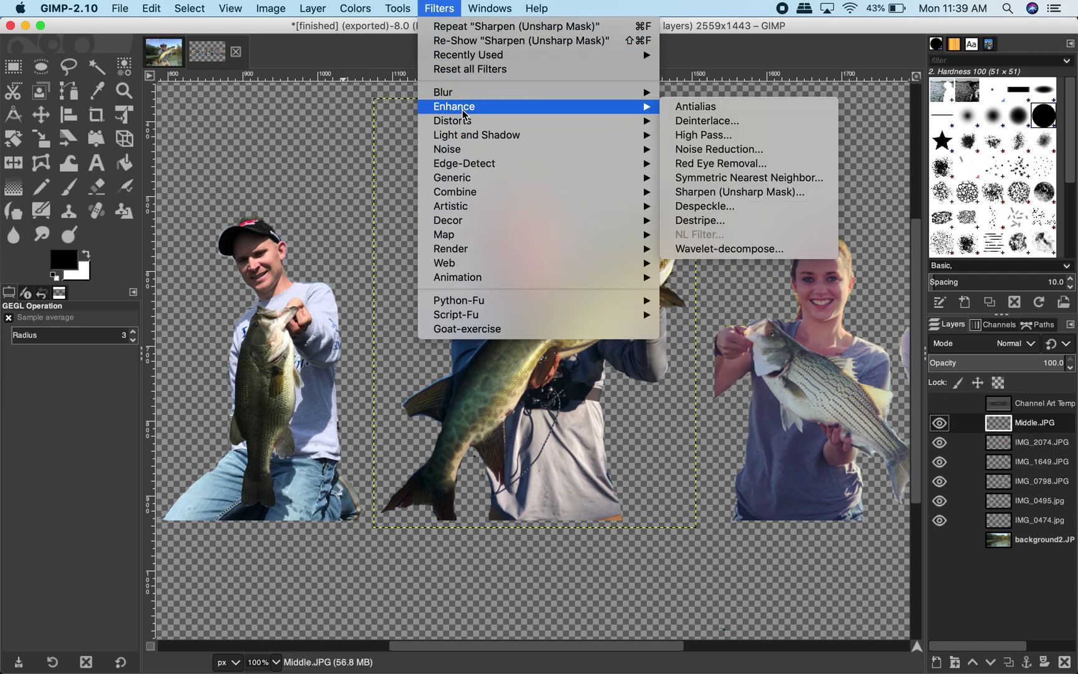
click(695, 199)
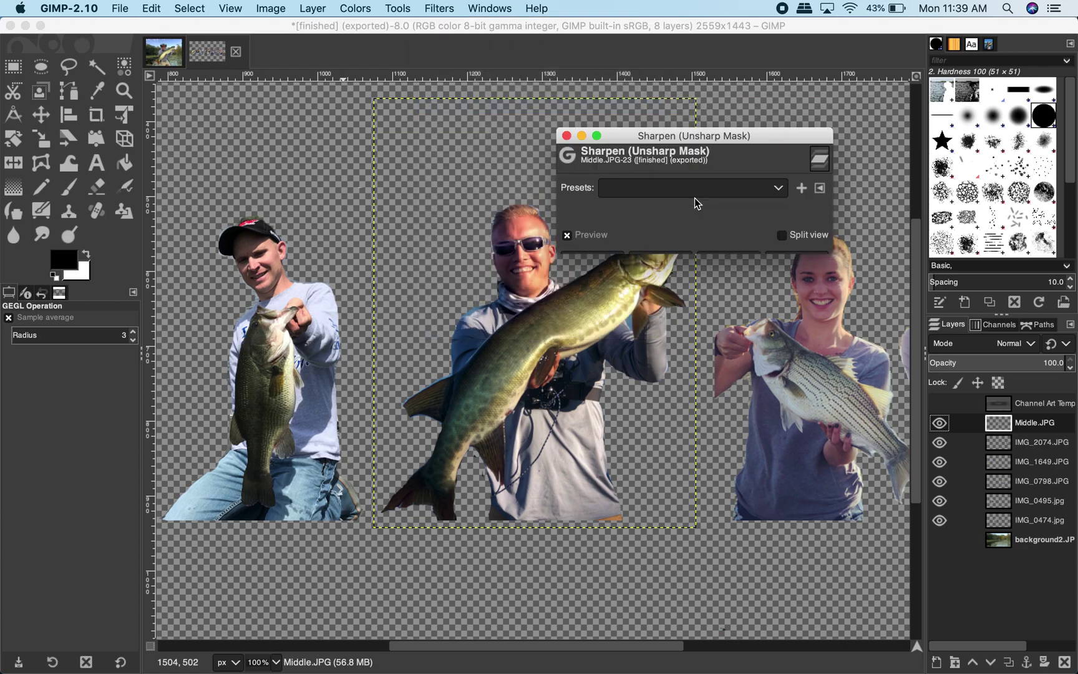
click(669, 234)
drag(714, 139, 750, 345)
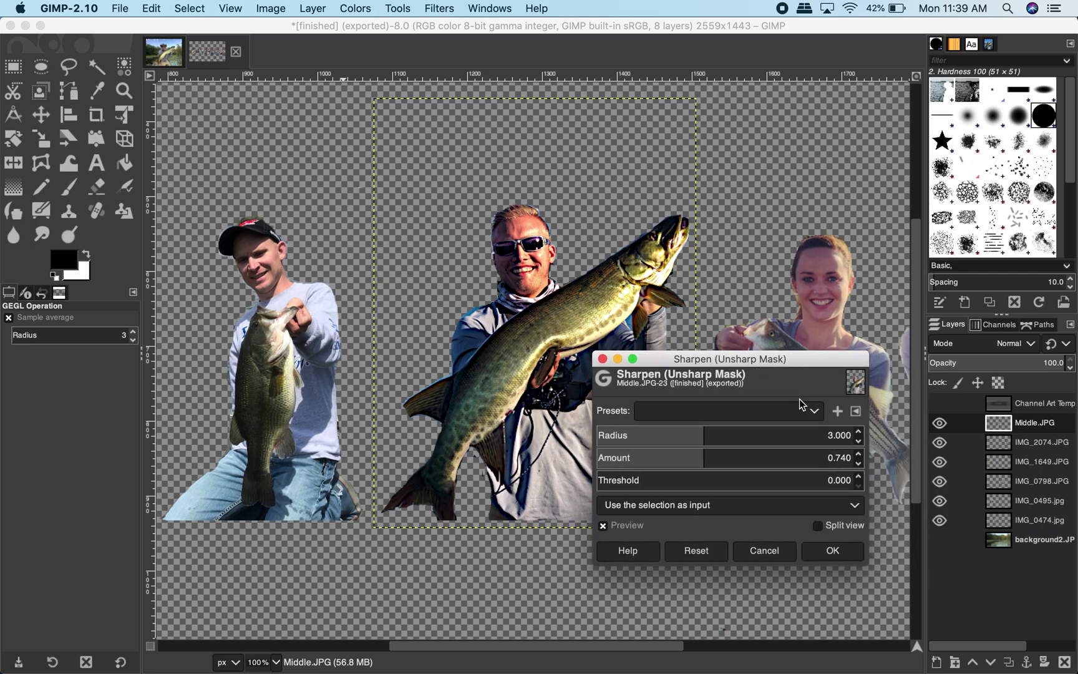
drag(681, 440, 794, 441)
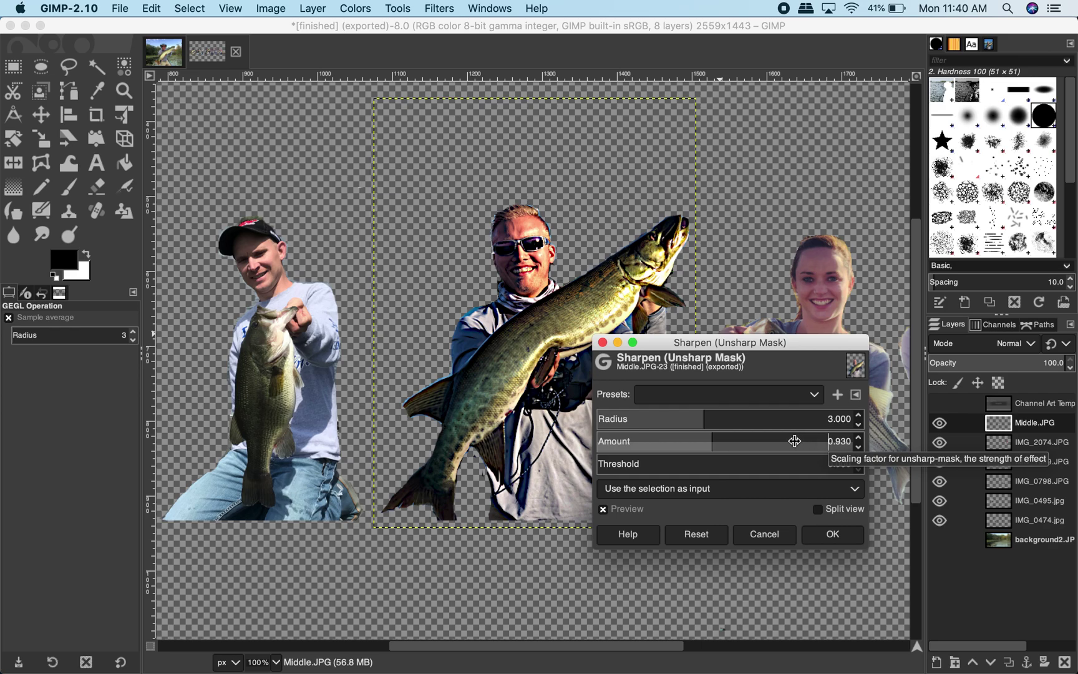
click(833, 534)
Raise the saturation of the Middle.JPG layer to 25.9 with Hue-Saturation.
click(278, 8)
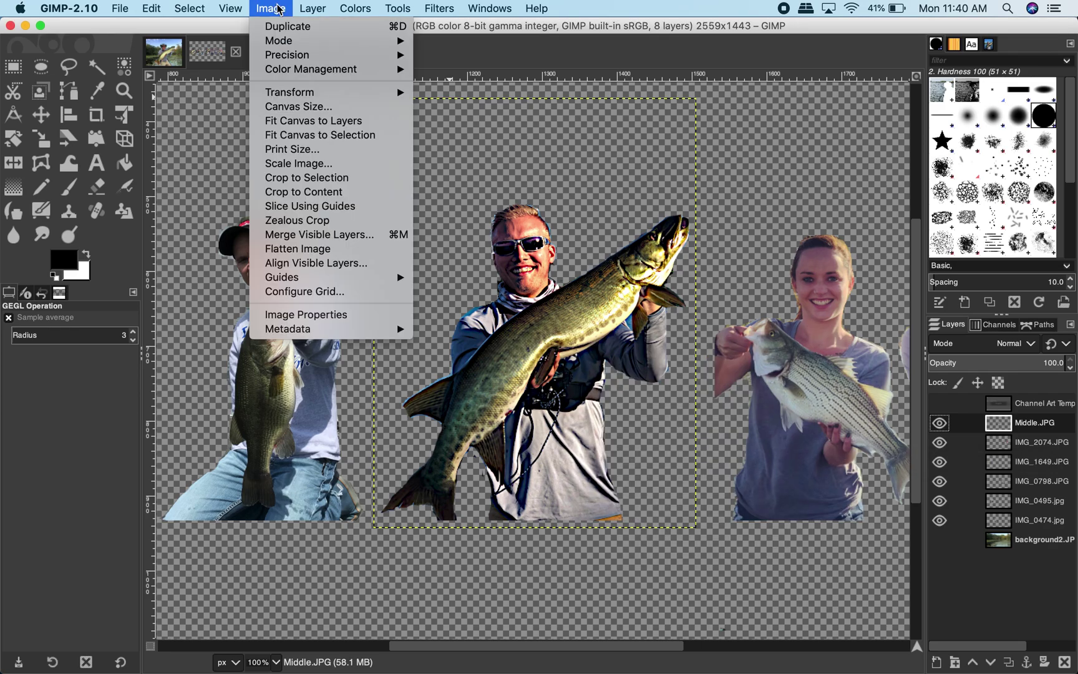
mouse_move(356, 8)
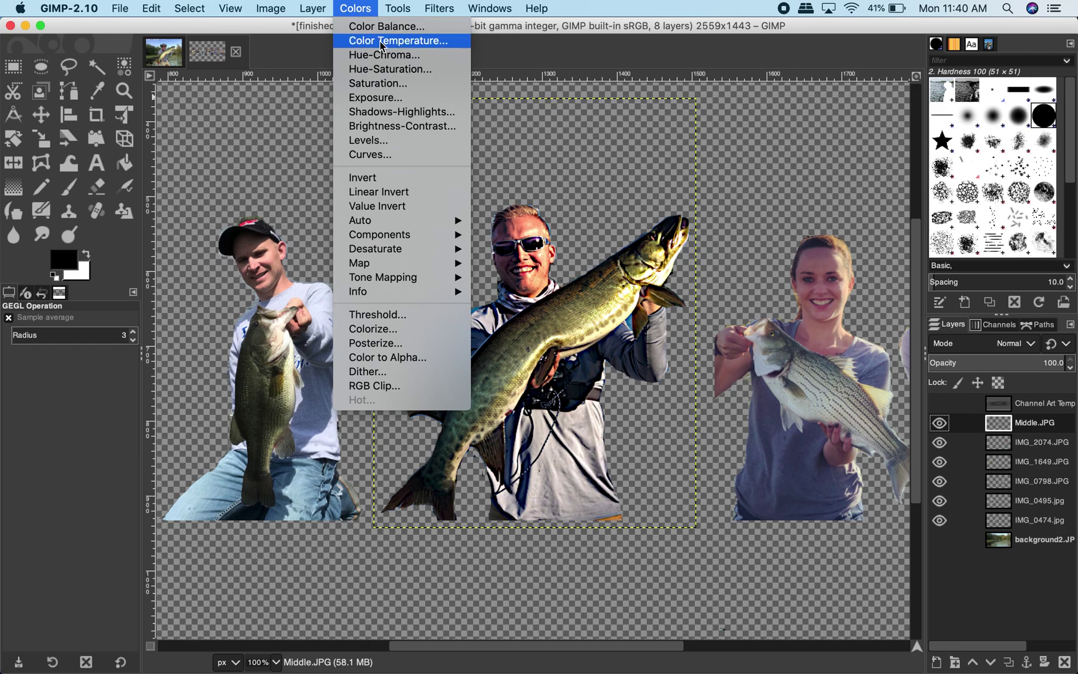
click(383, 69)
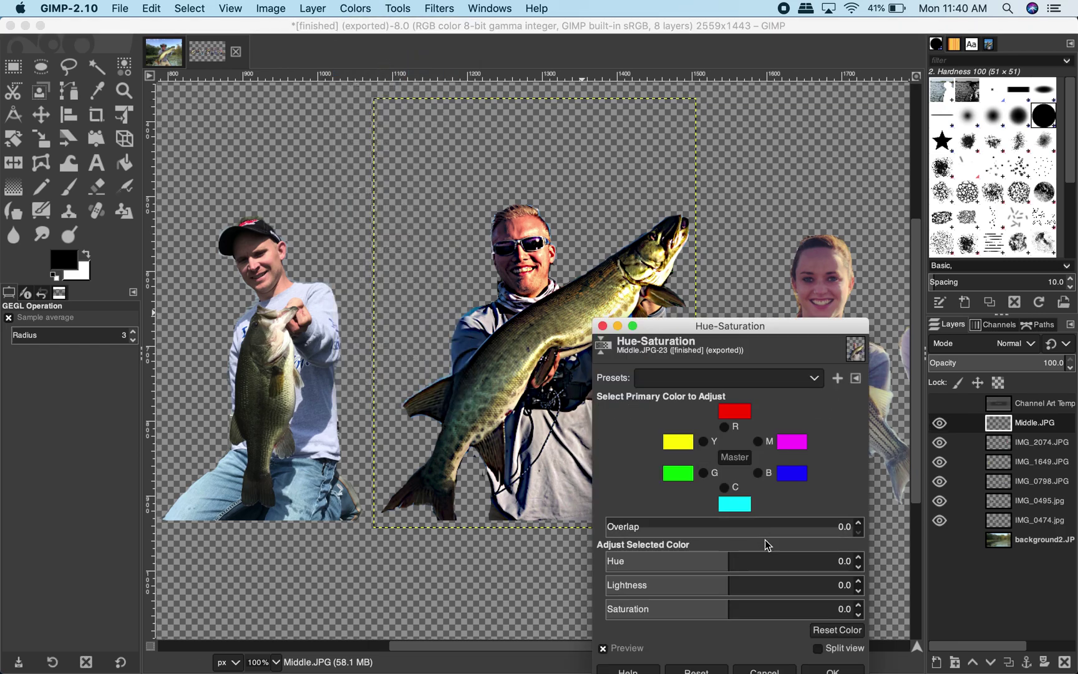
scroll(857, 589, up, 5)
scroll(858, 589, up, 5)
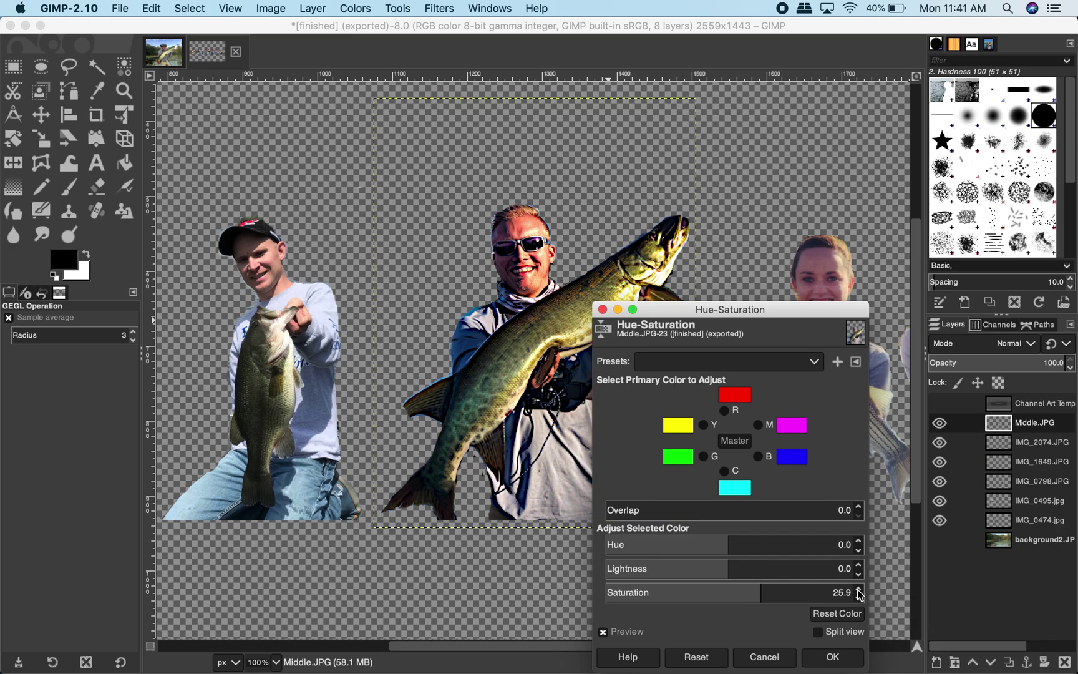
click(833, 656)
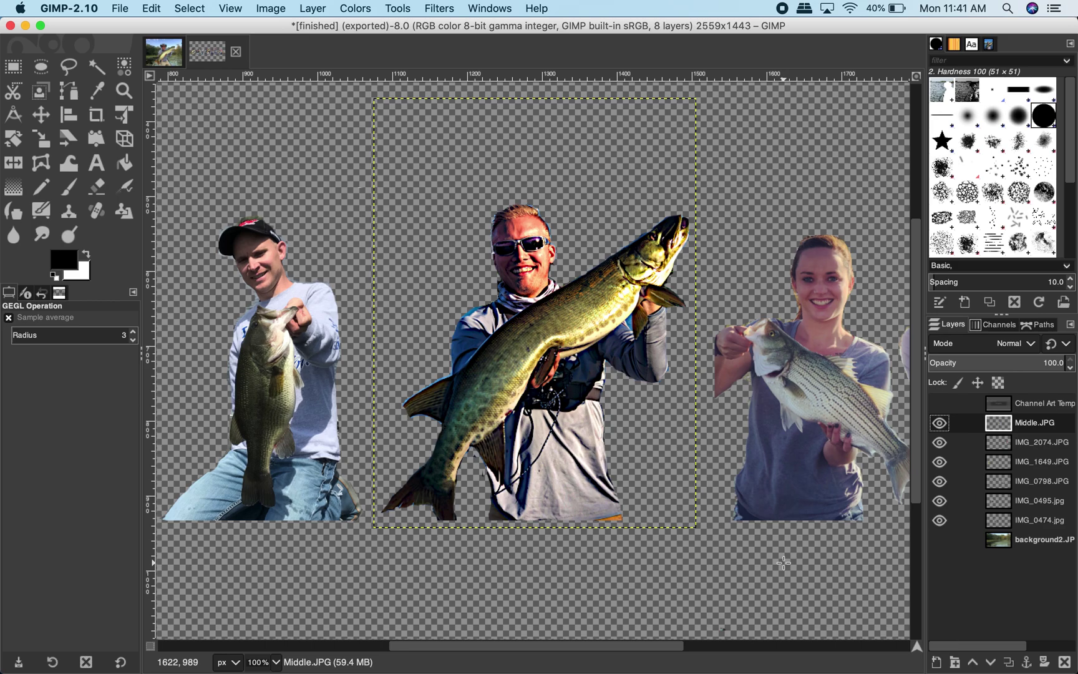
Sharpen the IMG_2074.JPG layer with Unsharp Mask at radius 3.000, amount 1.272 and threshold 0.000.
key(minus)
key(minus)
key(minus)
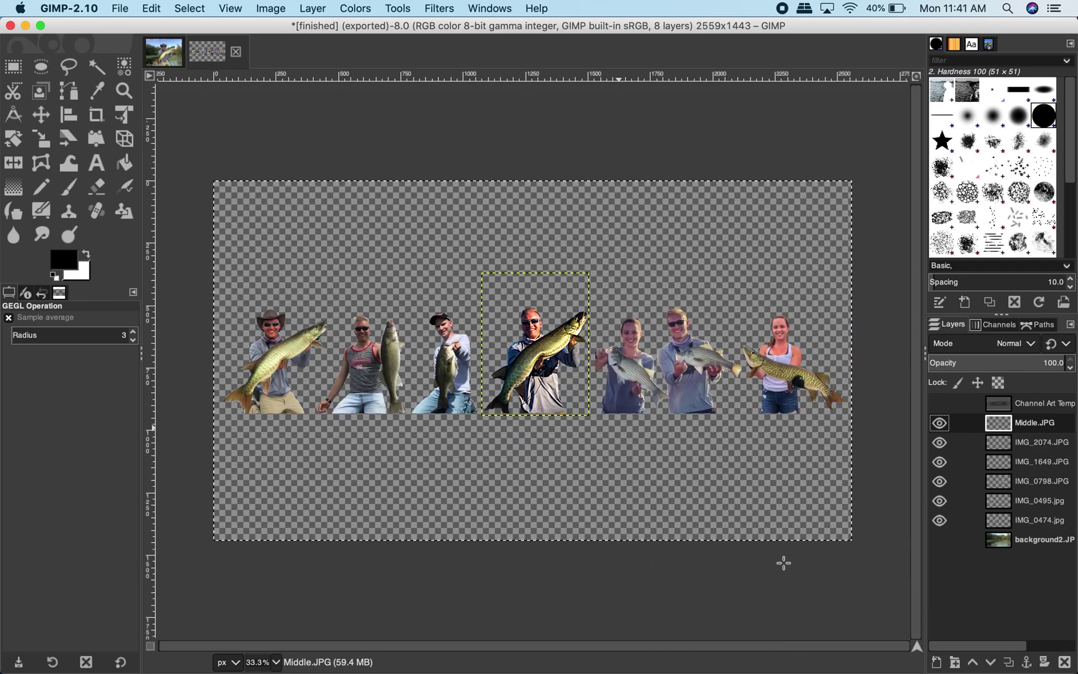
key(Page_Down)
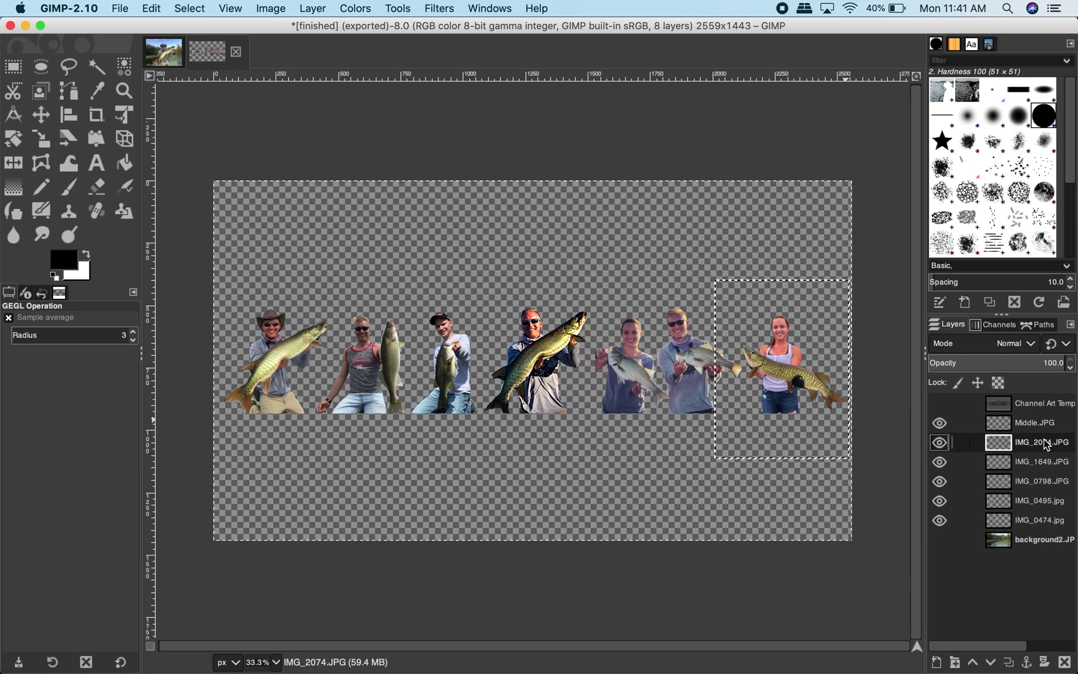
click(439, 8)
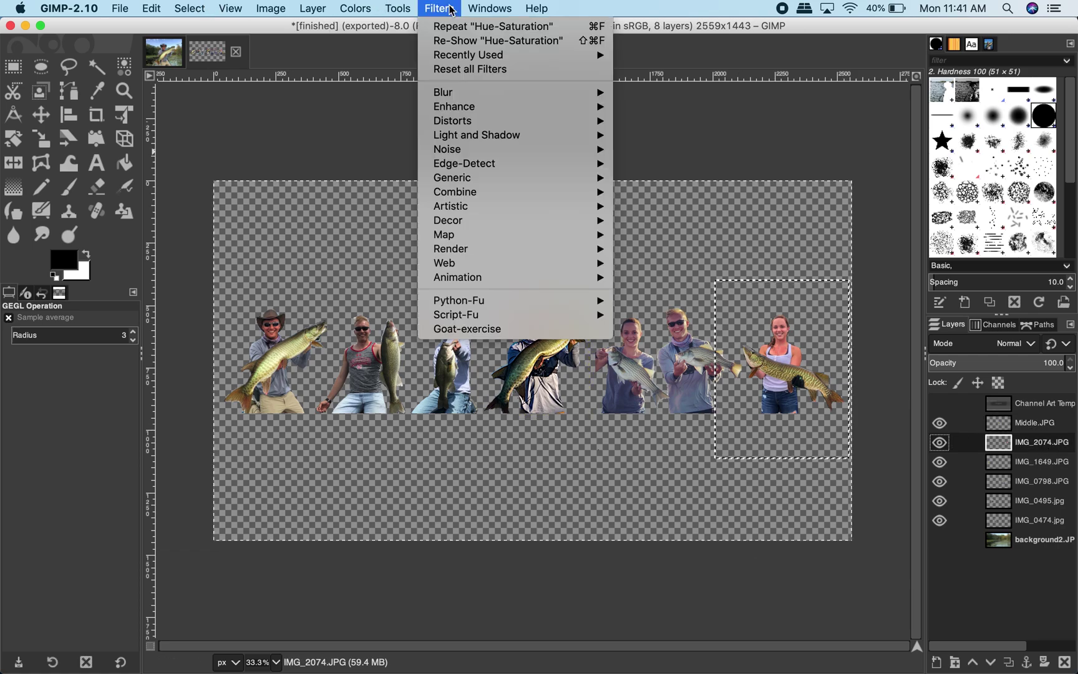
mouse_move(481, 107)
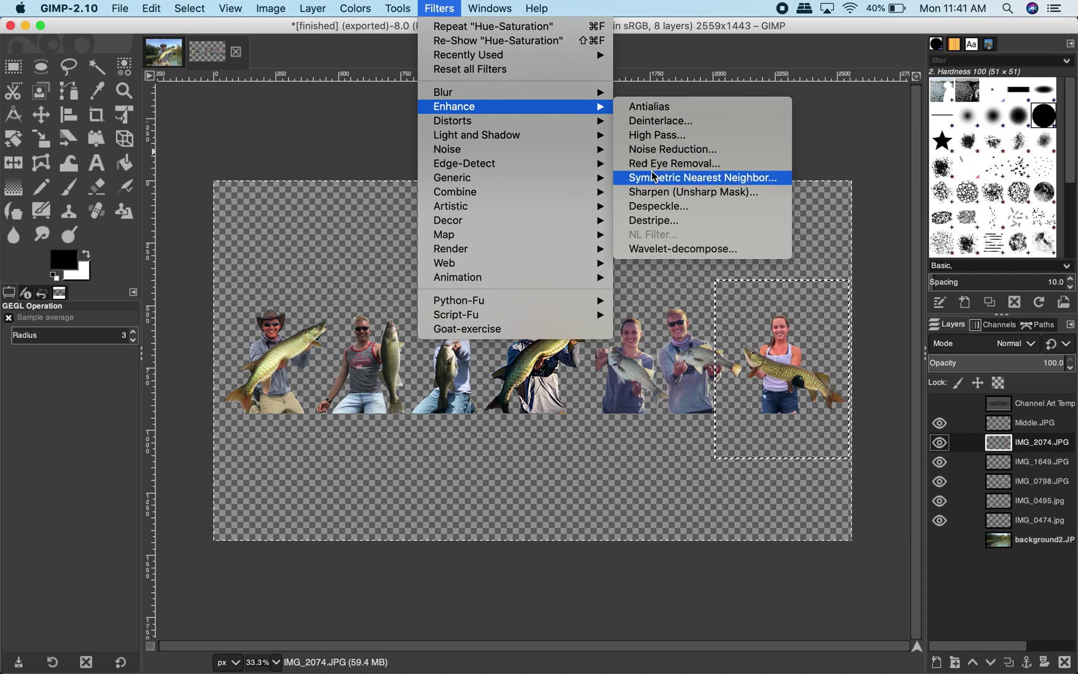
click(661, 193)
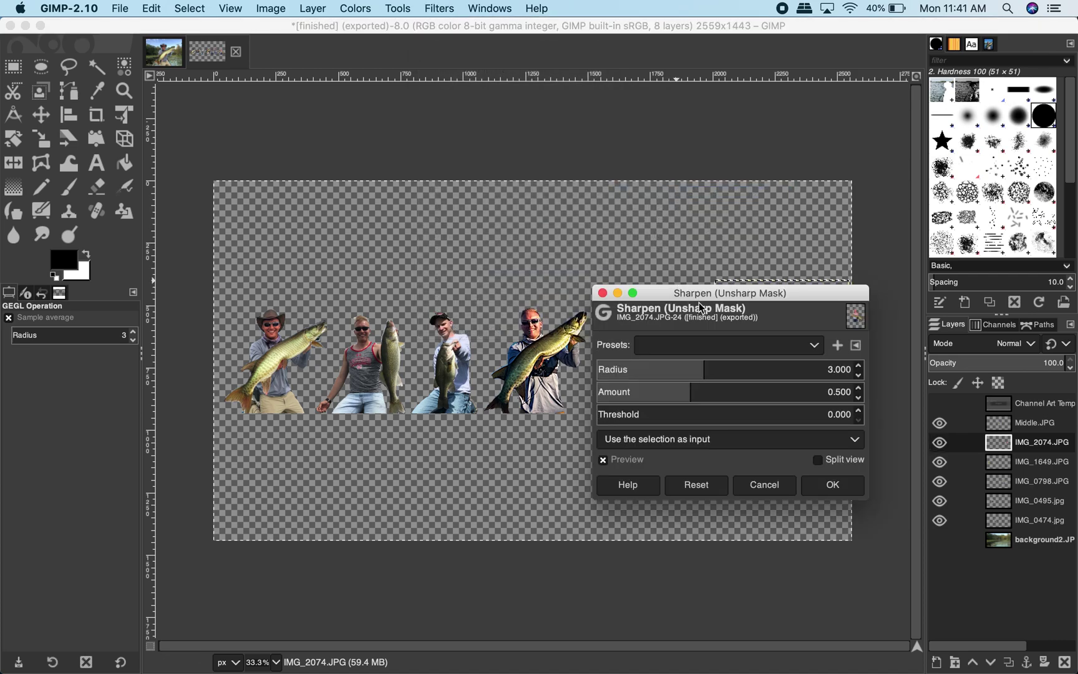
drag(707, 300, 517, 431)
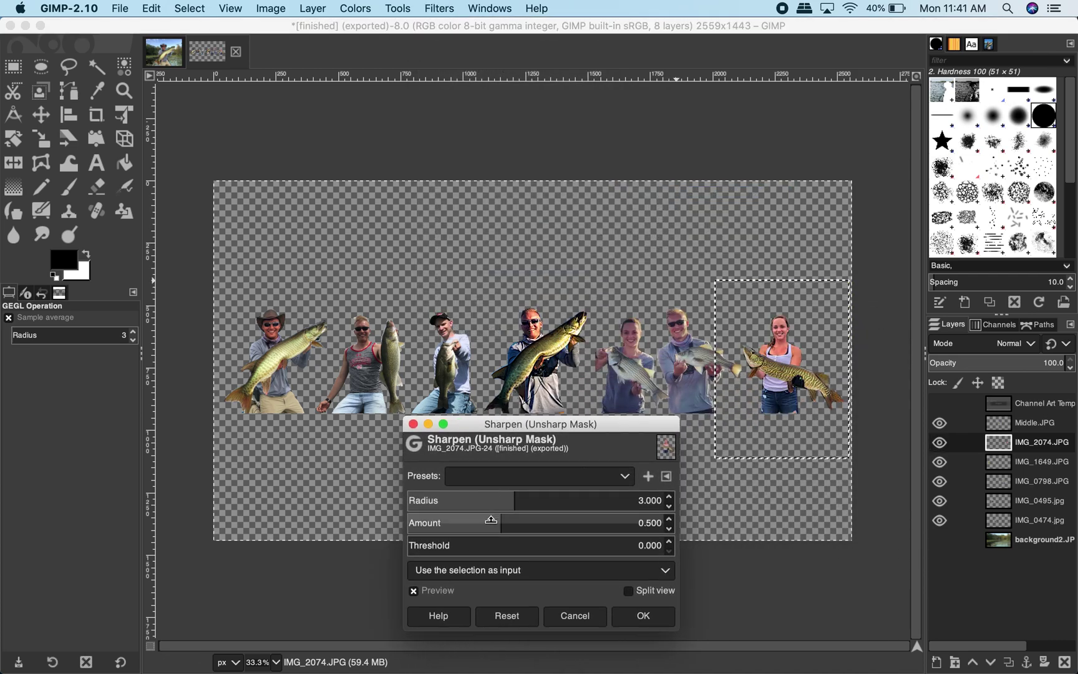
drag(496, 522, 697, 538)
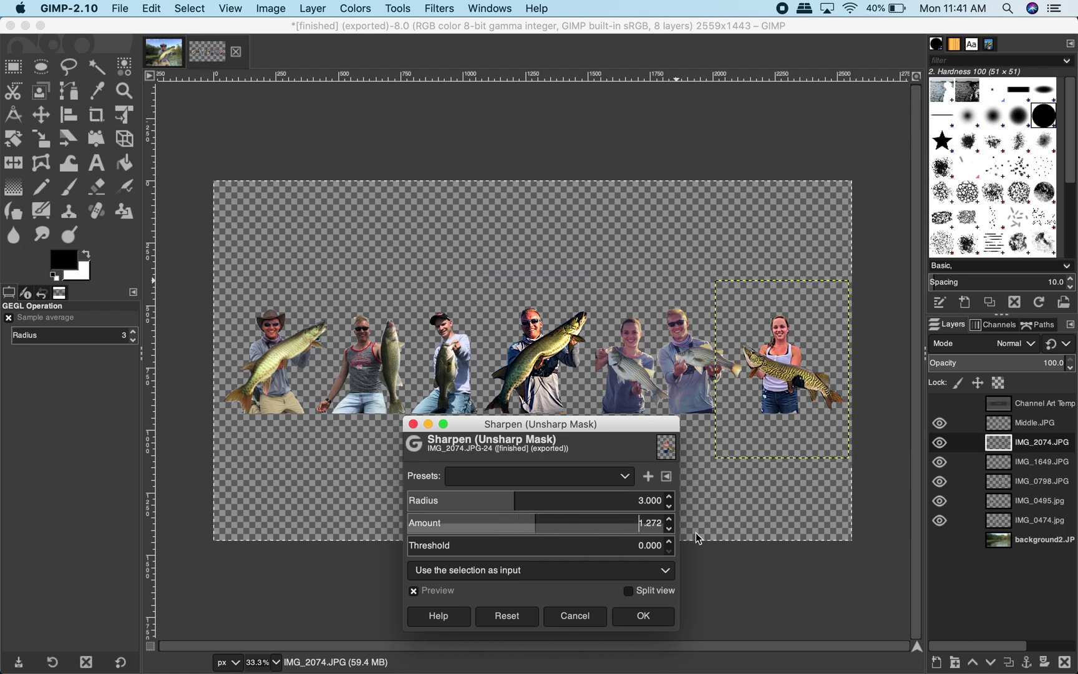
click(643, 618)
Raise the saturation of the IMG_2074.JPG layer with Hue-Saturation.
click(271, 9)
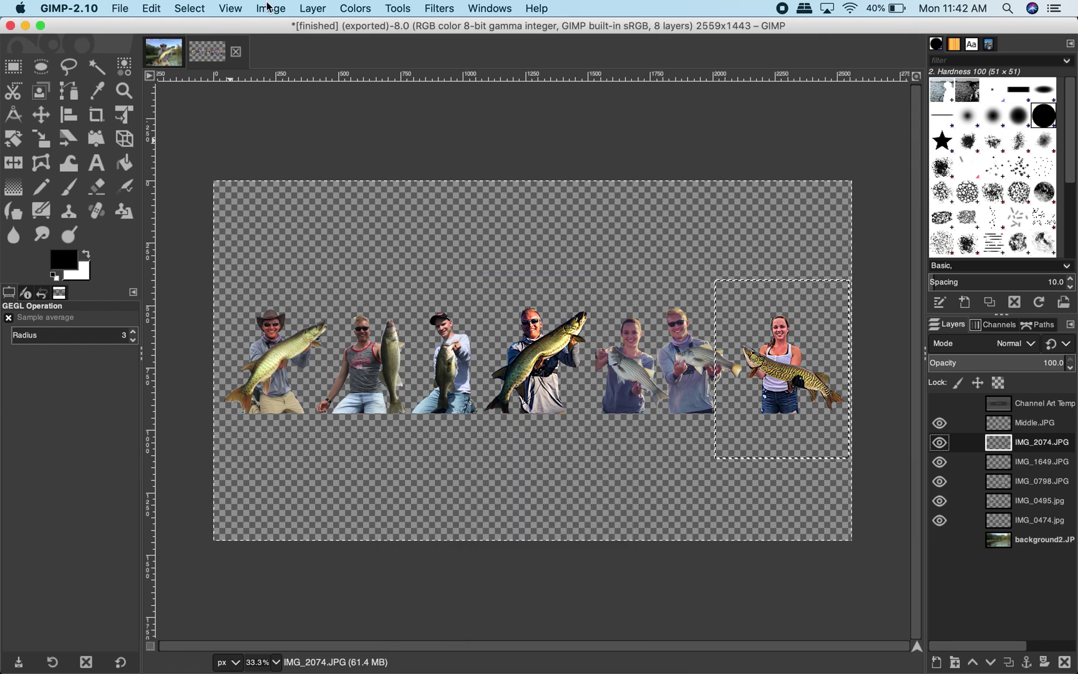
mouse_move(299, 61)
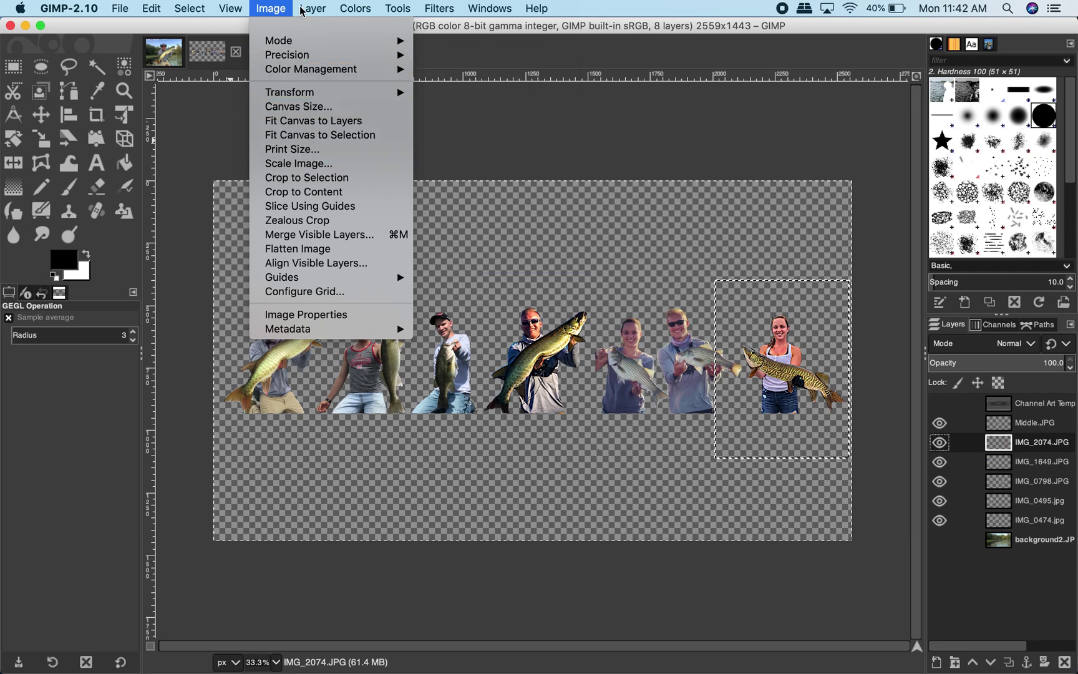
mouse_move(359, 6)
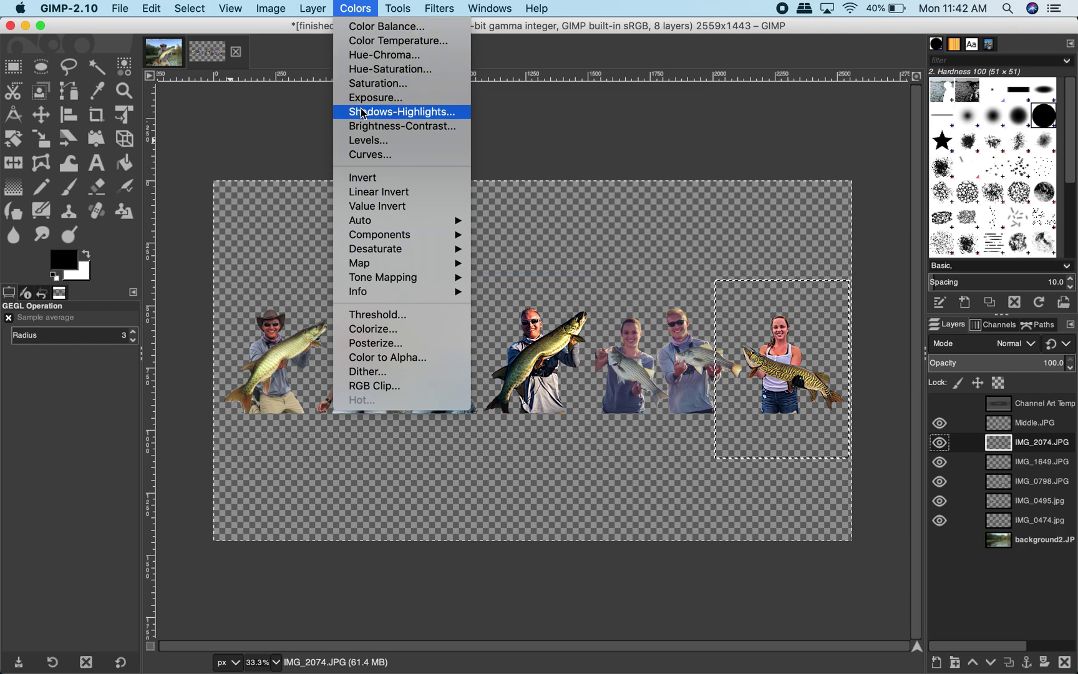
click(369, 68)
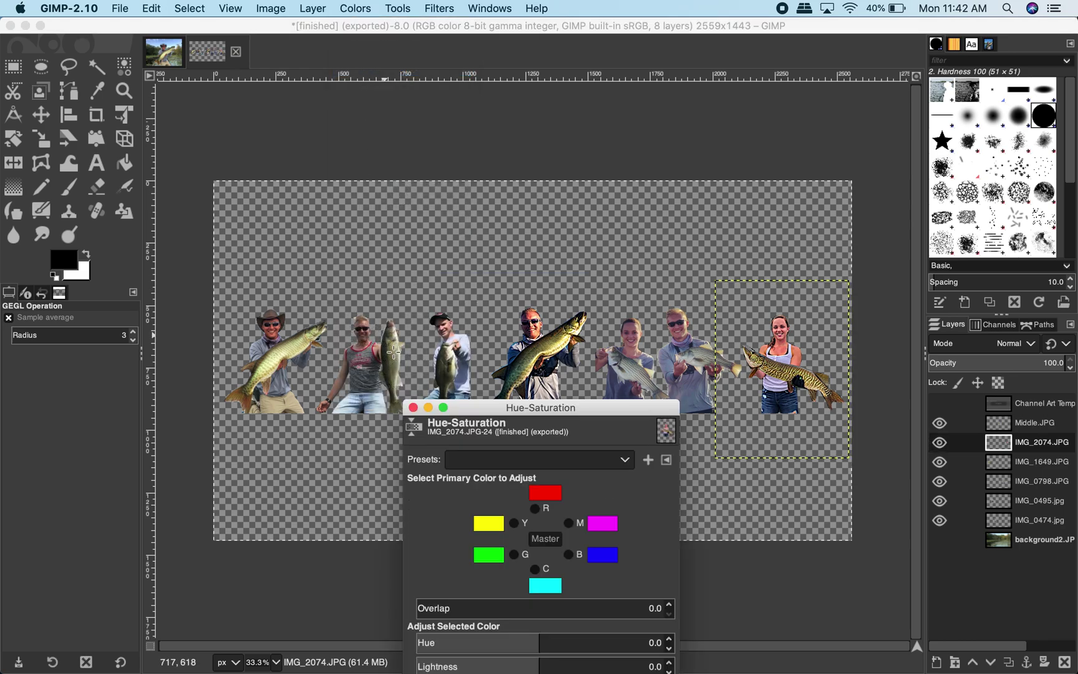
drag(484, 410, 224, 213)
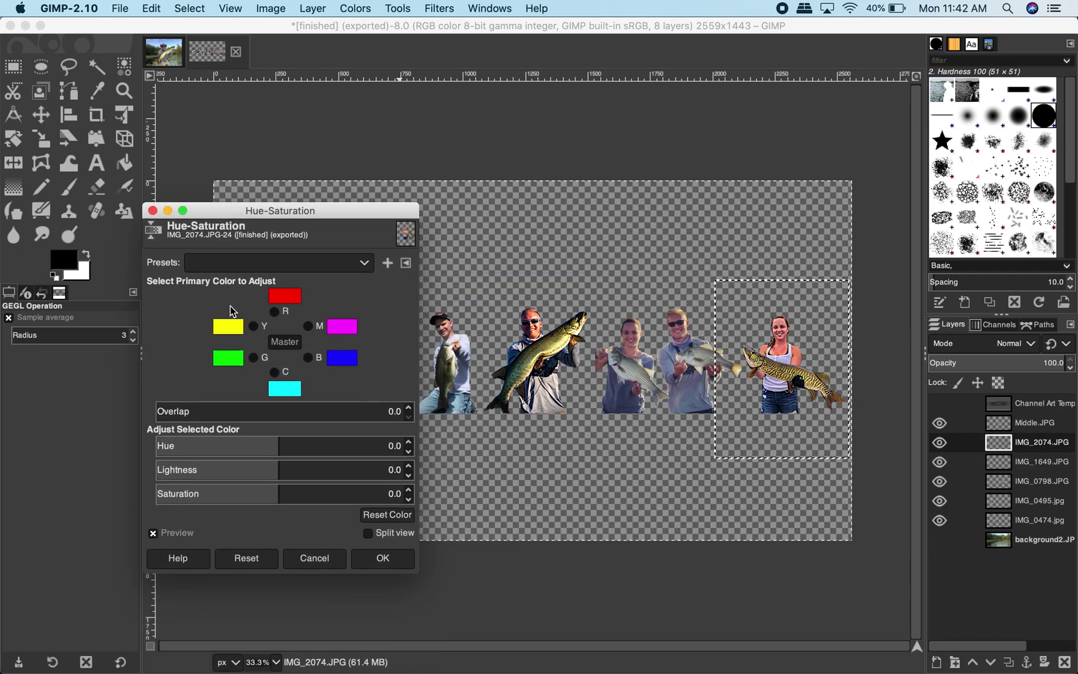
drag(294, 494, 454, 500)
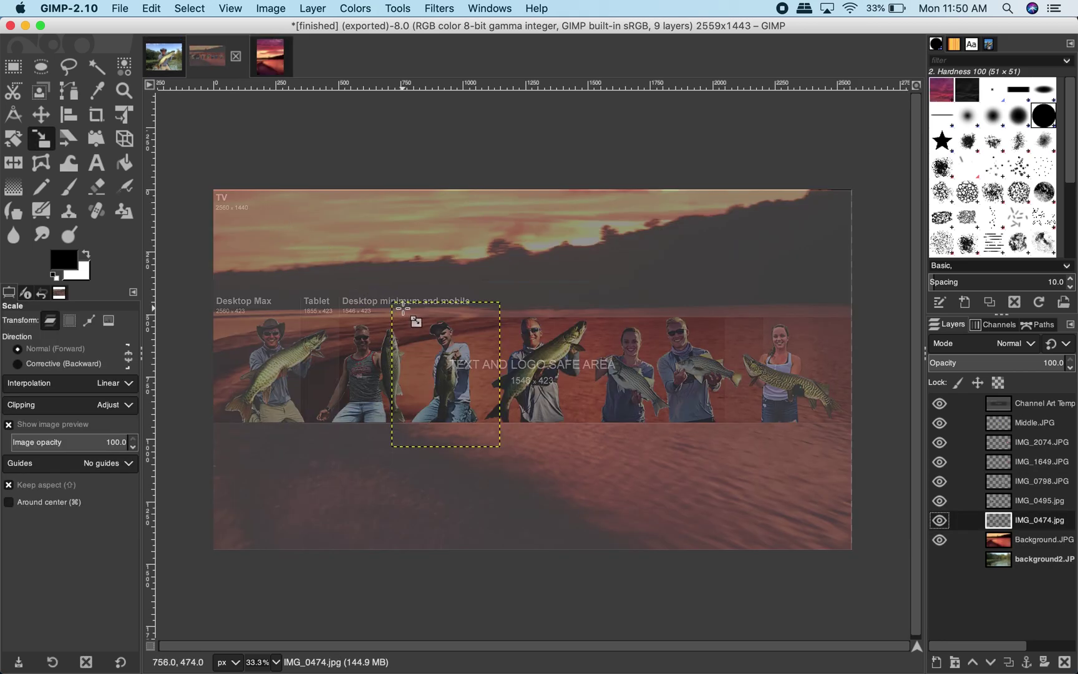
Scale the IMG_0474.jpg layer up slightly to 453 × 604 pixels.
click(409, 307)
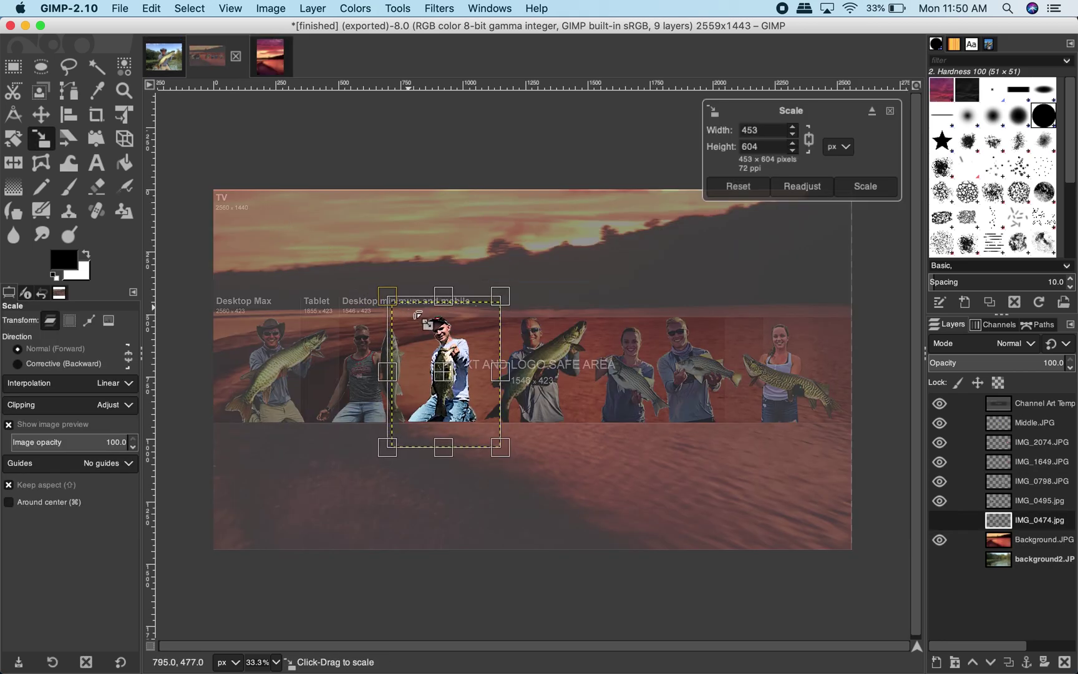
drag(459, 381, 459, 381)
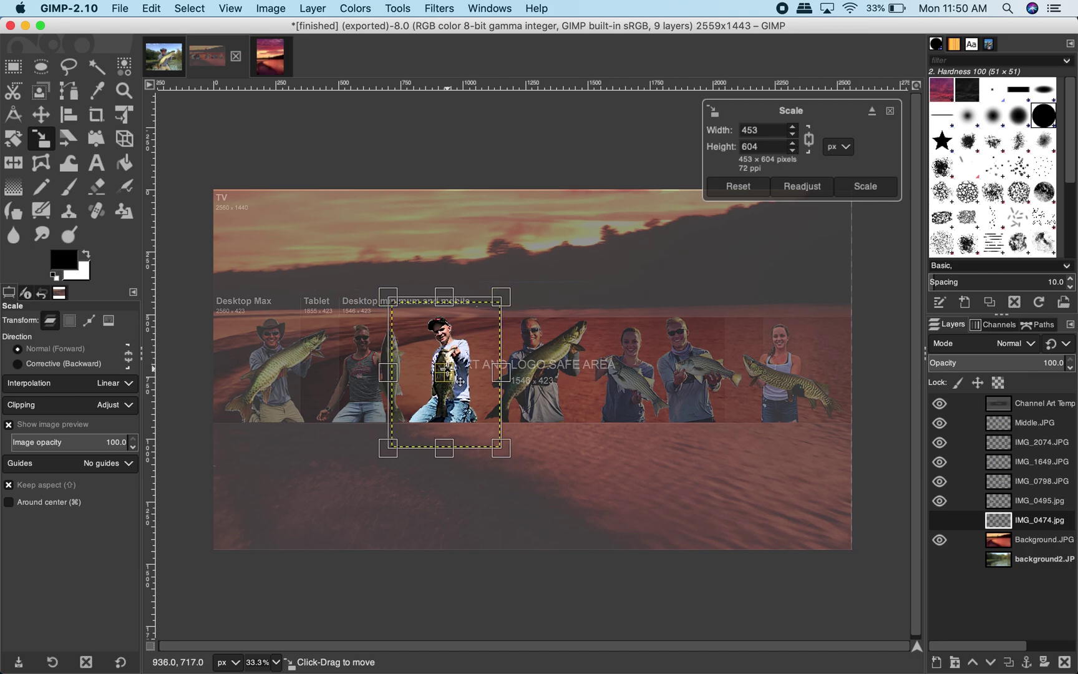
click(882, 186)
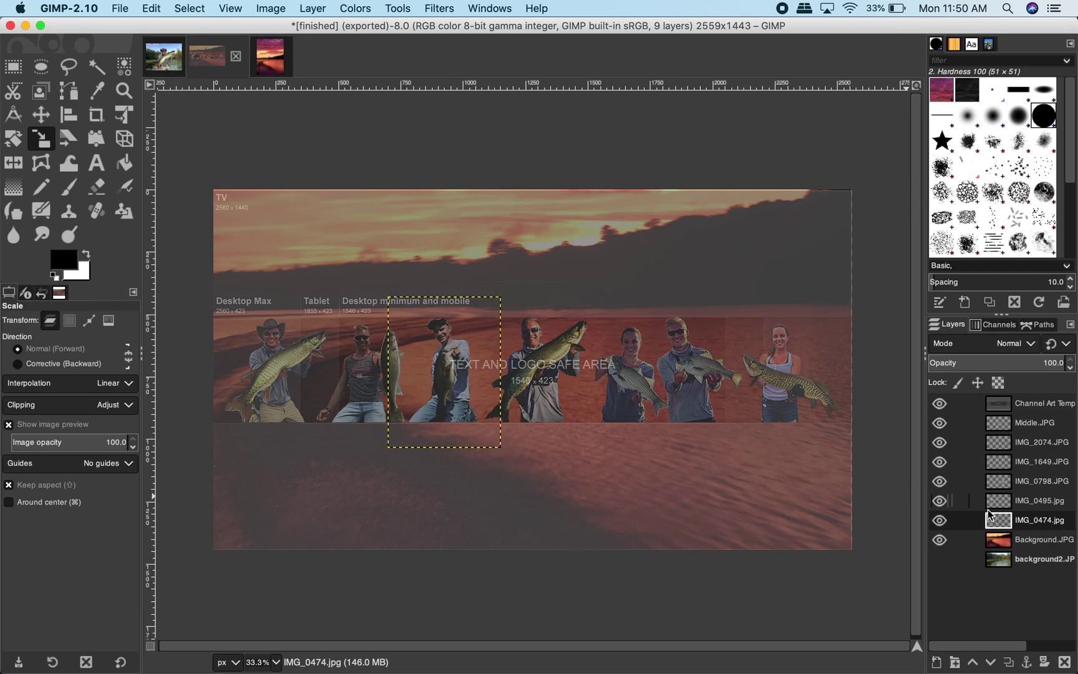
Adjust the size and position of the man with a fish on the IMG_0495.jpg layer using the Scale tool.
click(1030, 503)
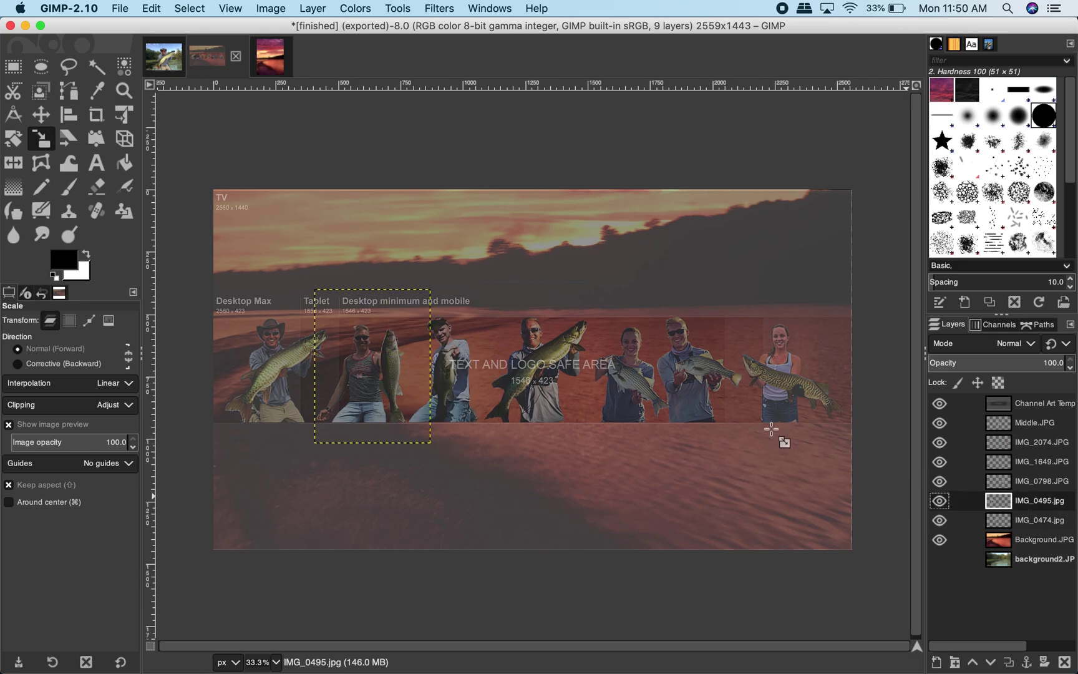
click(371, 350)
drag(369, 350, 365, 340)
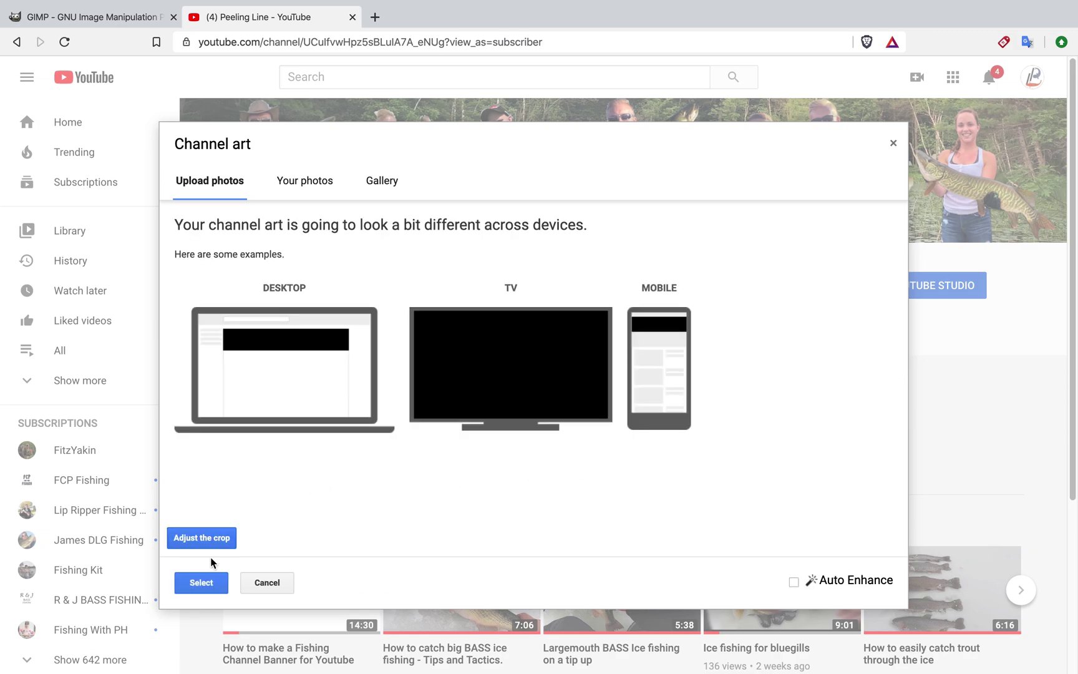
Accept the uploaded image as the YouTube channel's new channel art, leaving Auto Enhance off.
click(181, 584)
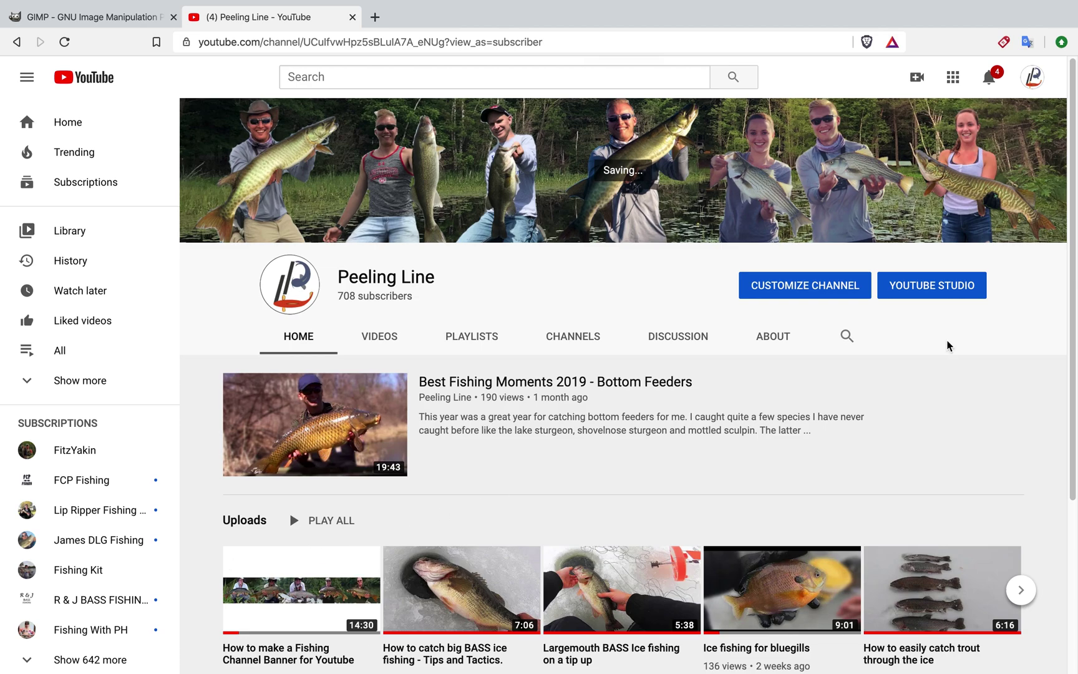